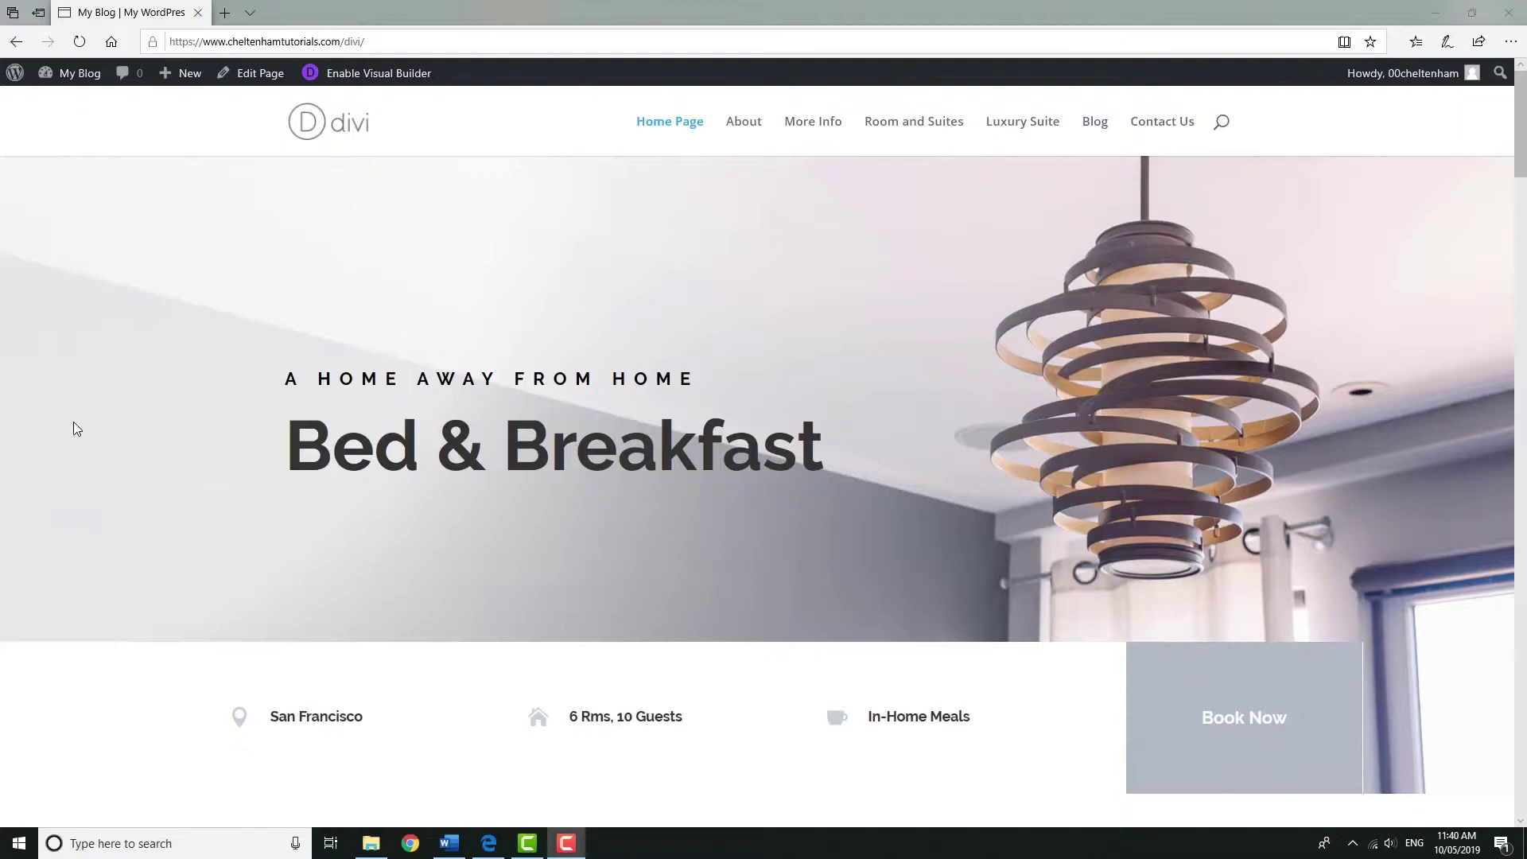
- View the site's About and More Info pages and open the WordPress dashboard
left_click(743, 129)
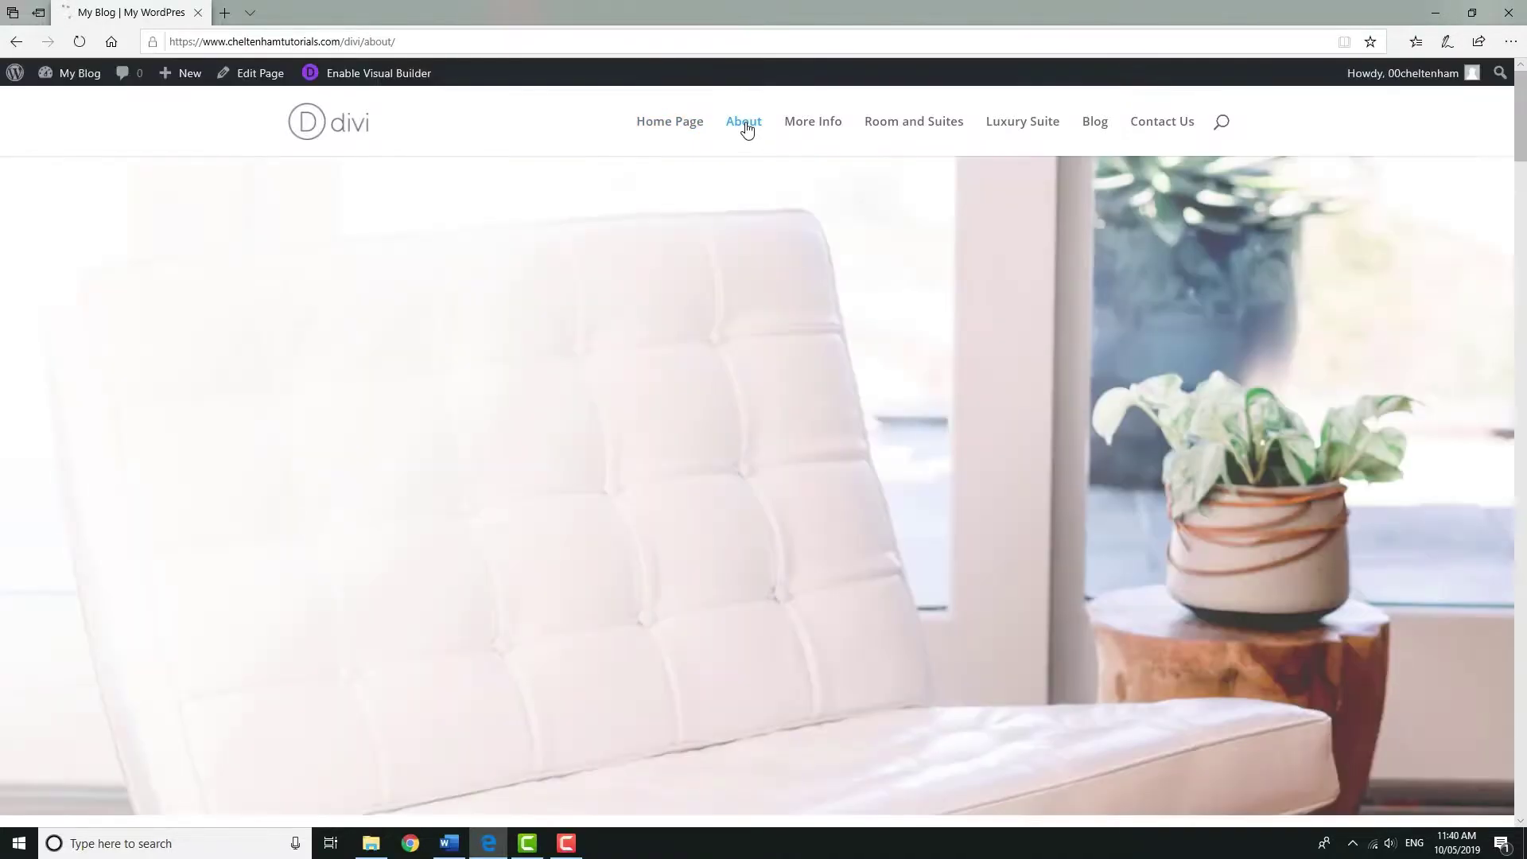
left_click(811, 126)
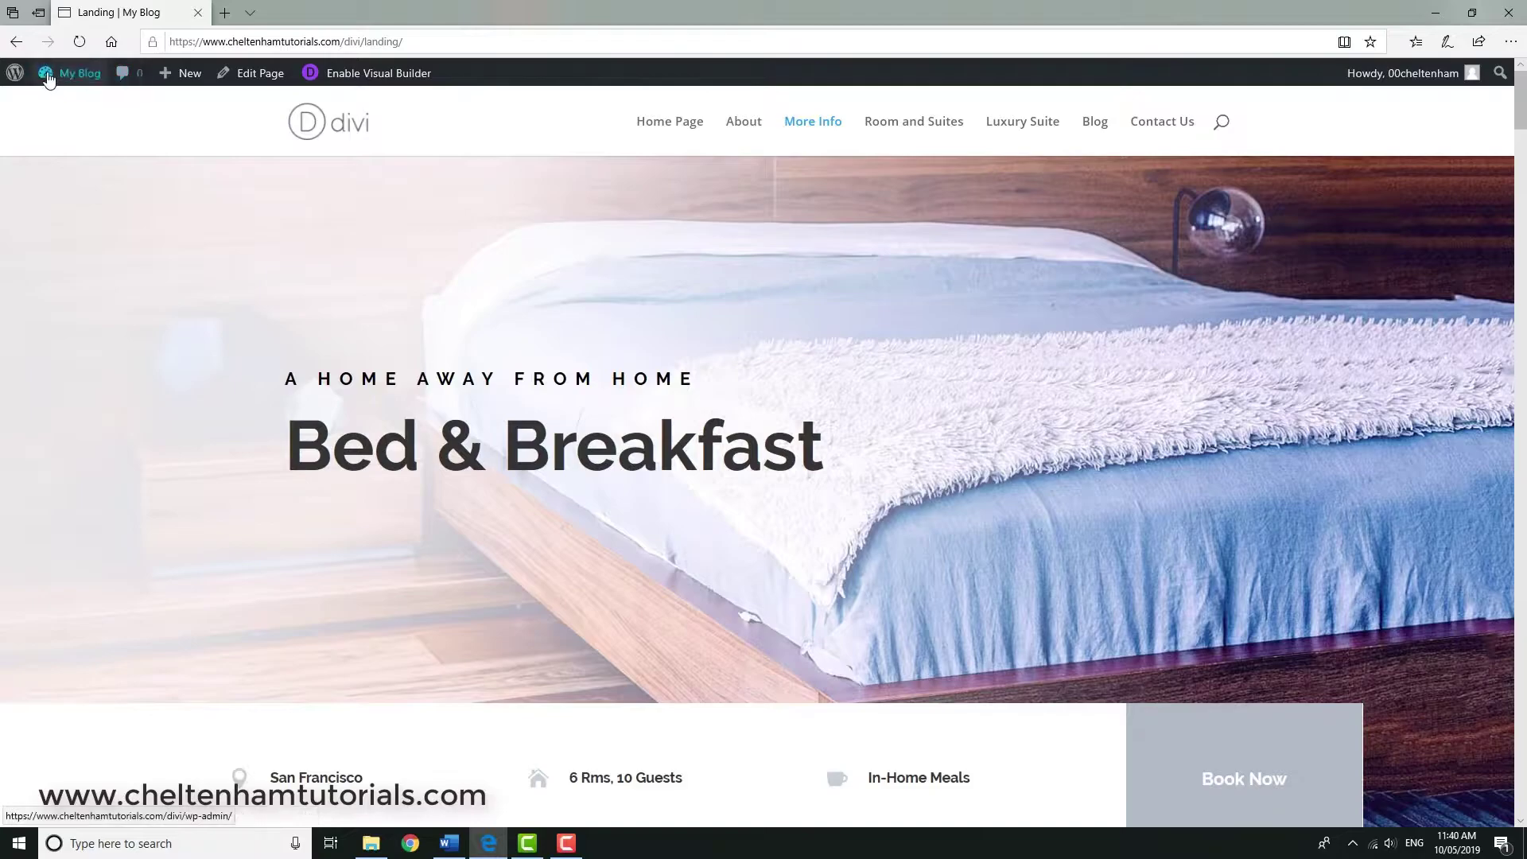
mouse_move(70, 77)
left_click(71, 109)
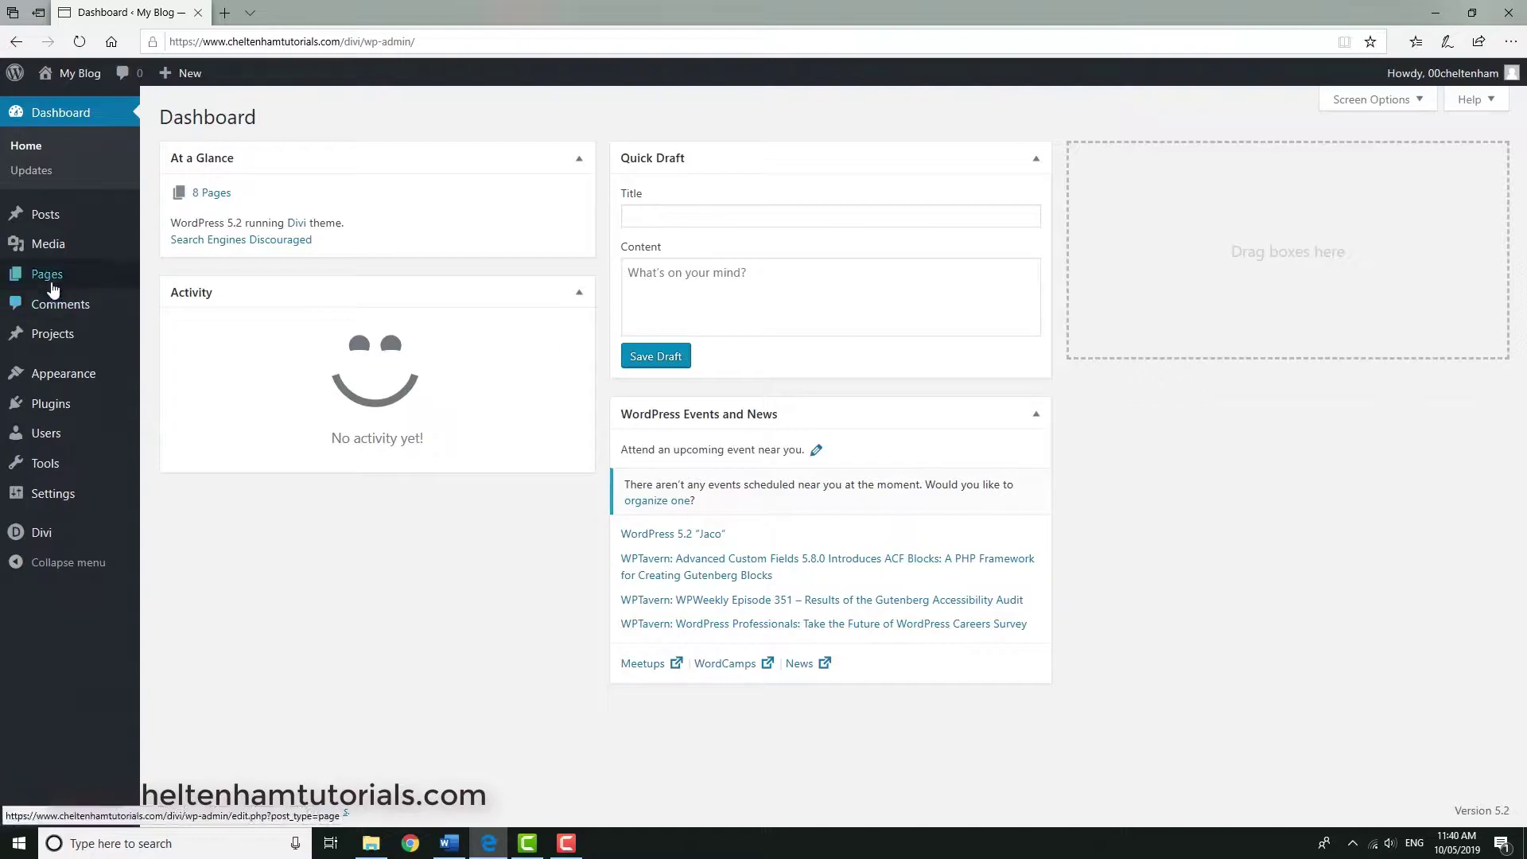
- Open the list of all pages and move every page to the trash in one bulk action
mouse_move(52, 285)
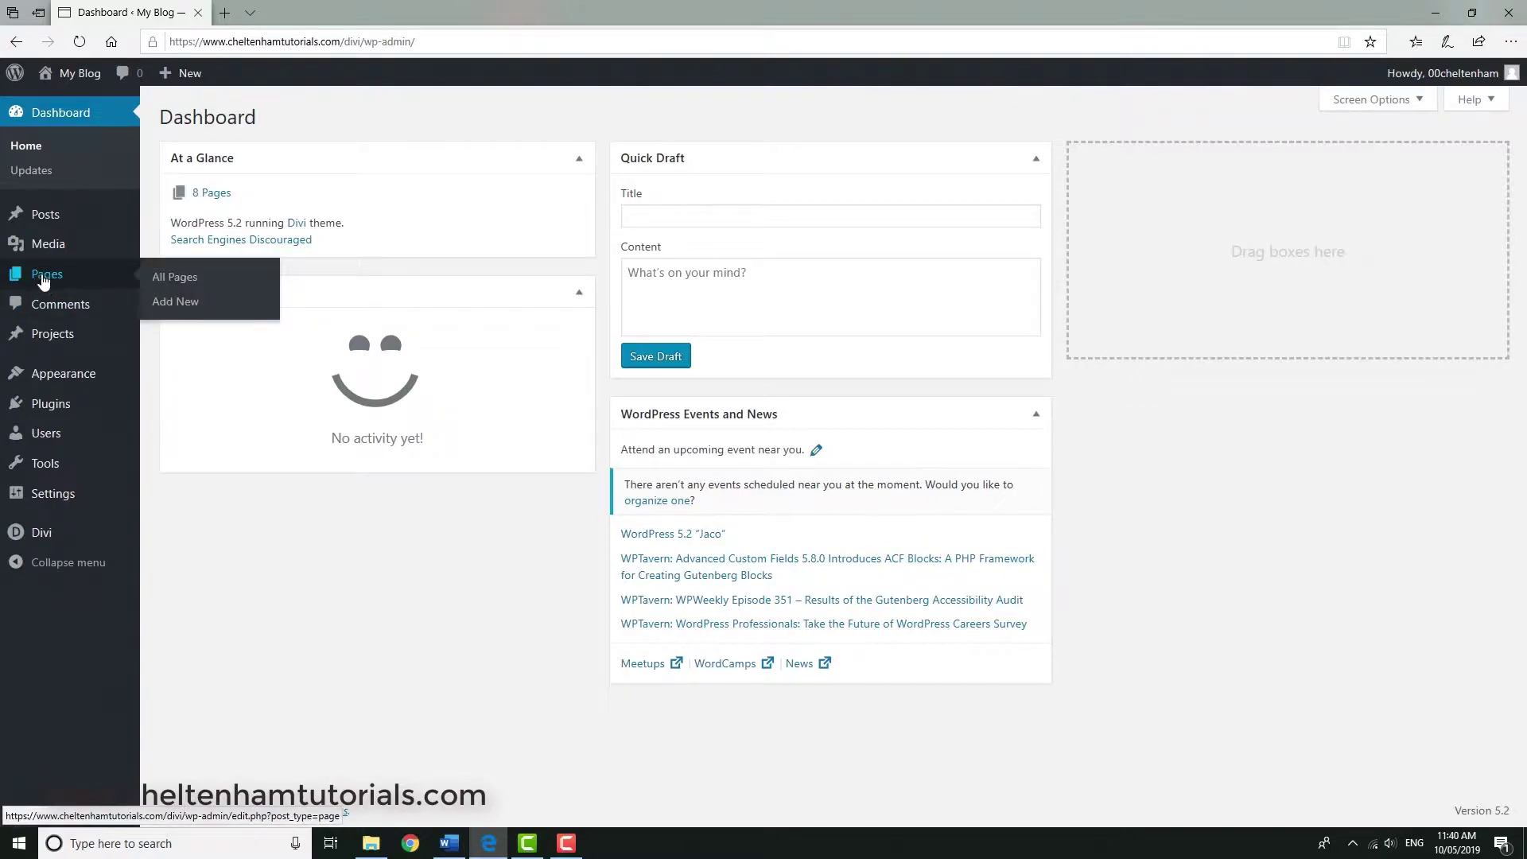
left_click(172, 287)
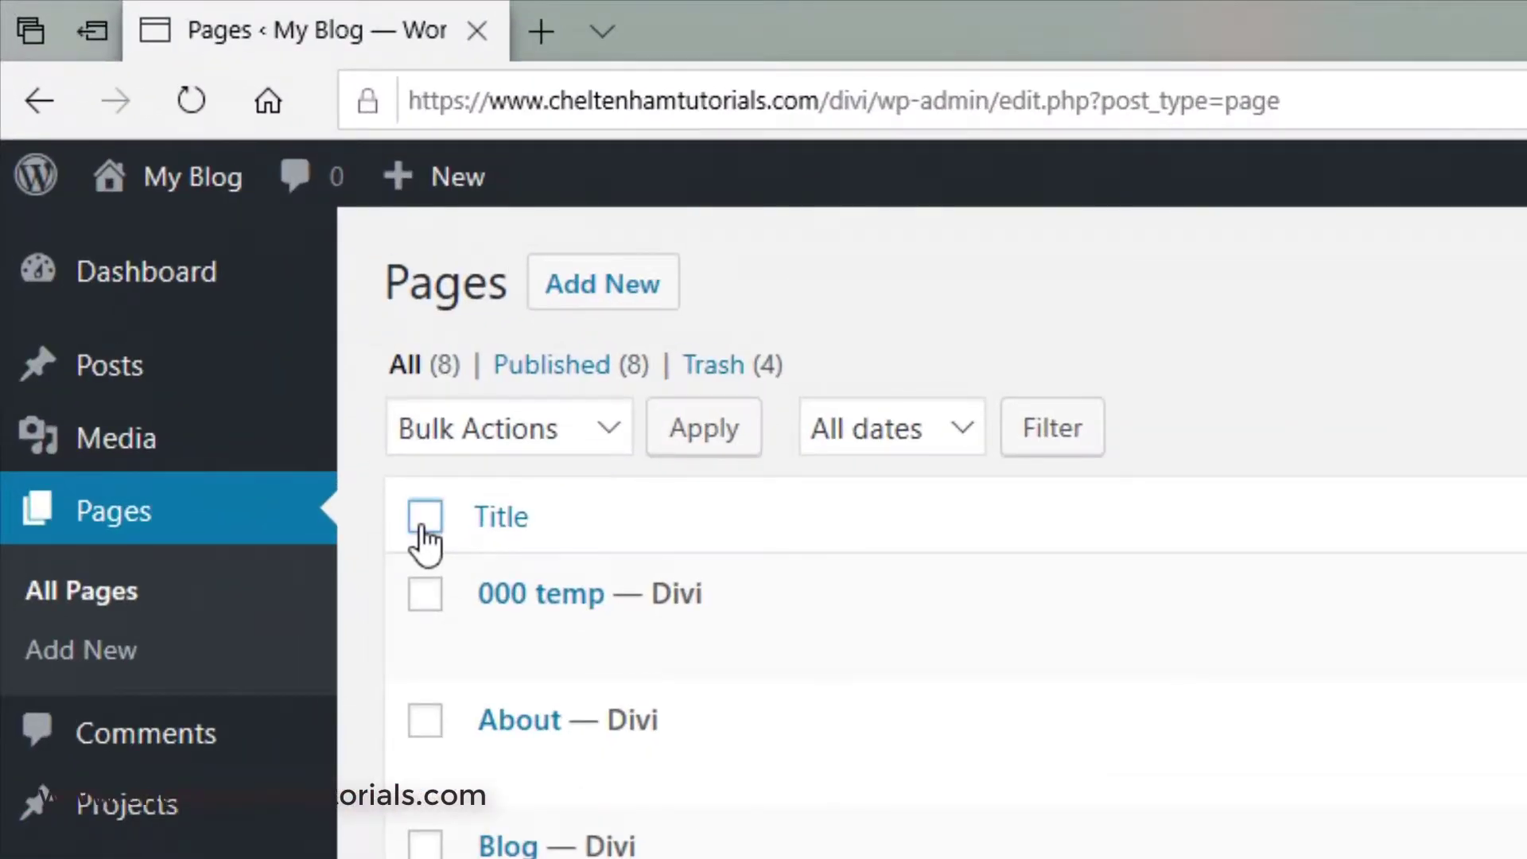
left_click(236, 288)
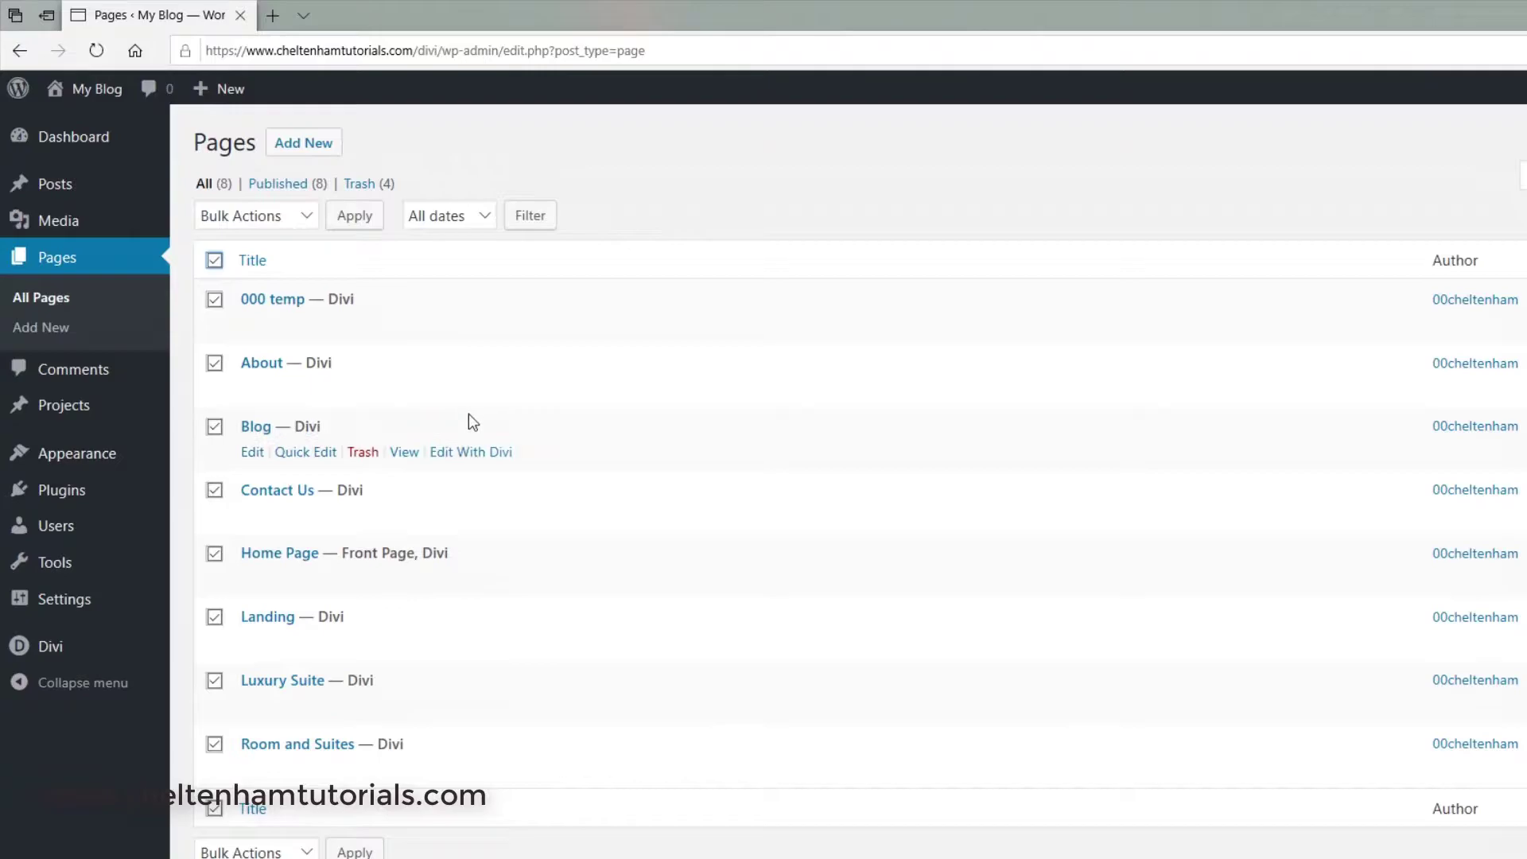
left_click(309, 217)
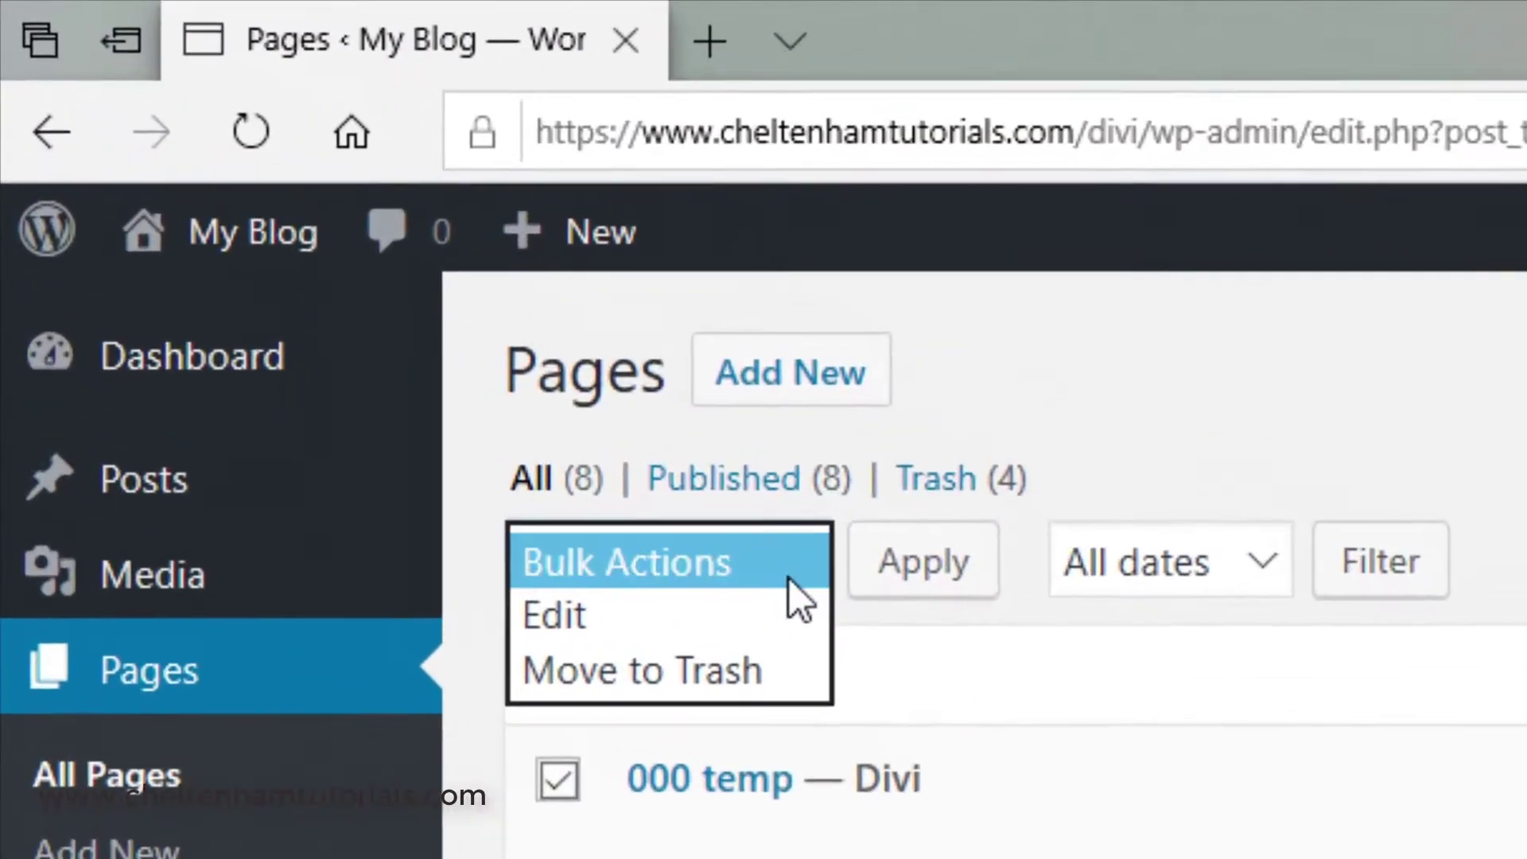
left_click(699, 669)
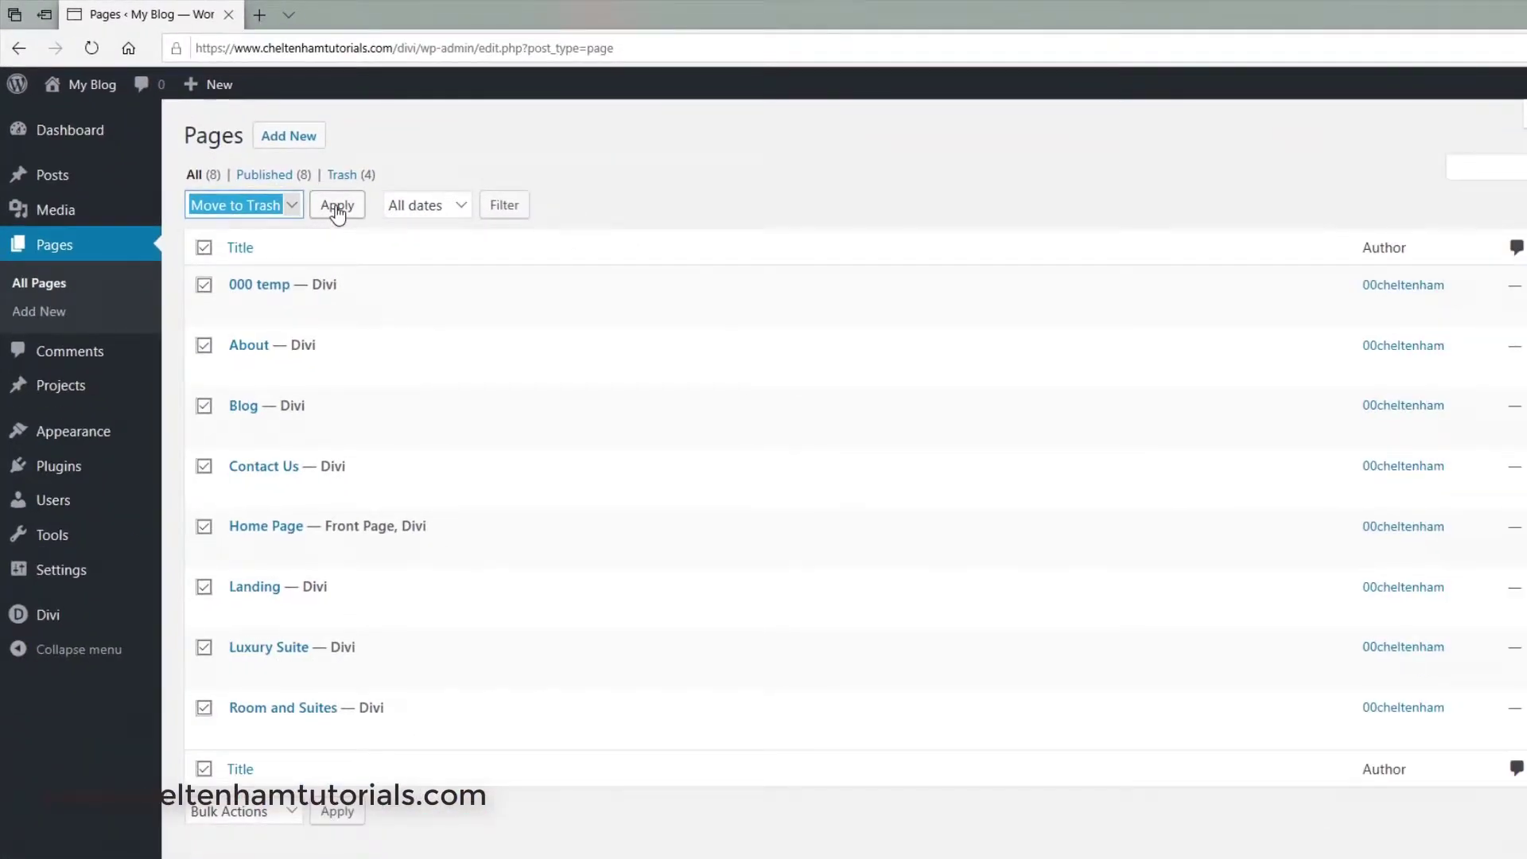
left_click(337, 209)
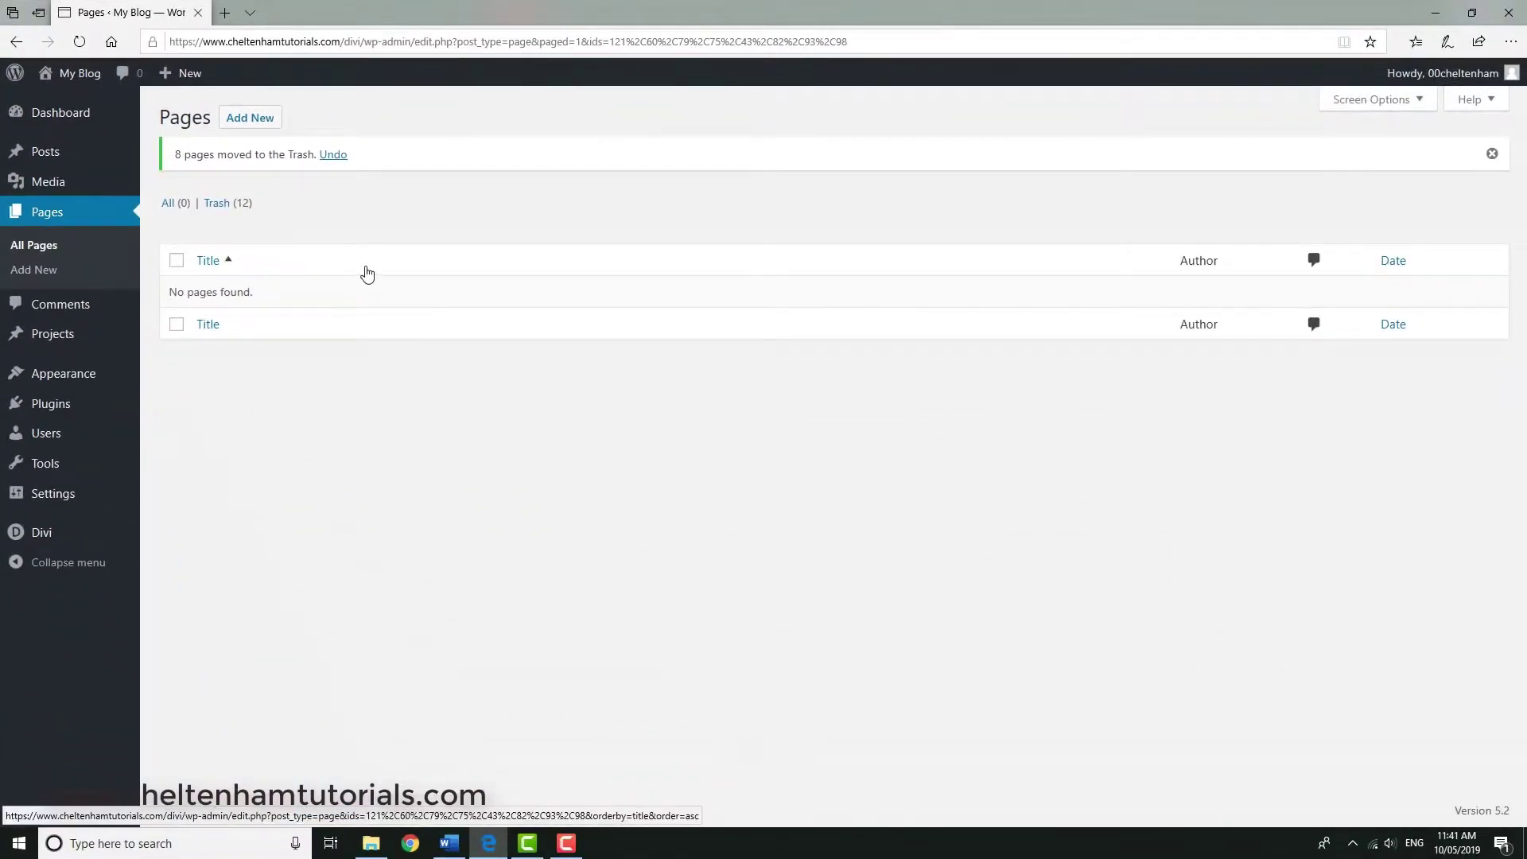
- Open the media library and look through the uploaded images
mouse_move(57, 184)
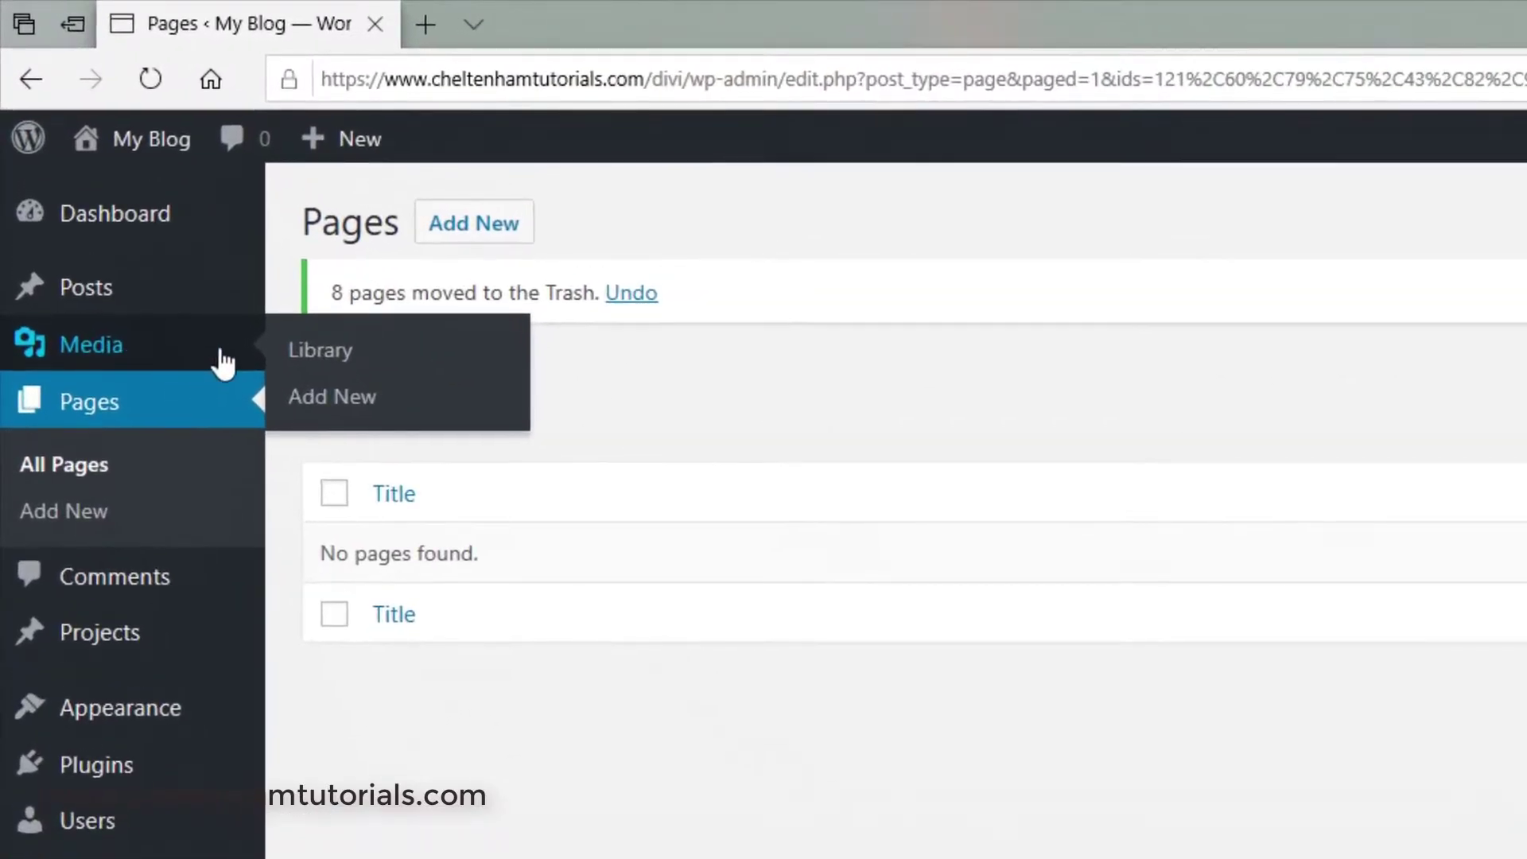
left_click(283, 314)
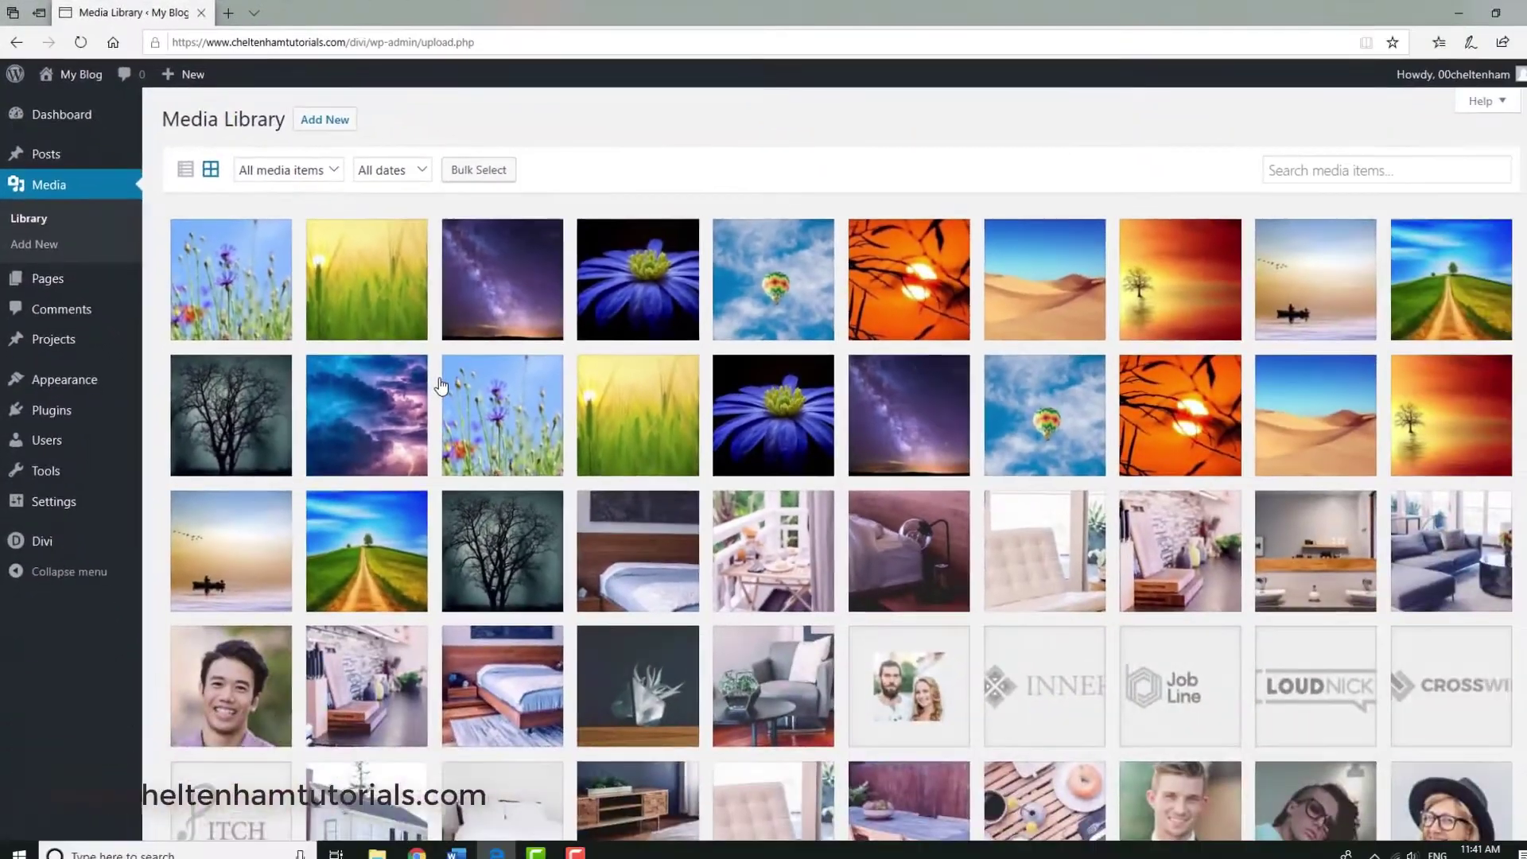
scroll(634, 553, "down", 4)
scroll(635, 552, "up", 2)
scroll(441, 387, "up", 2)
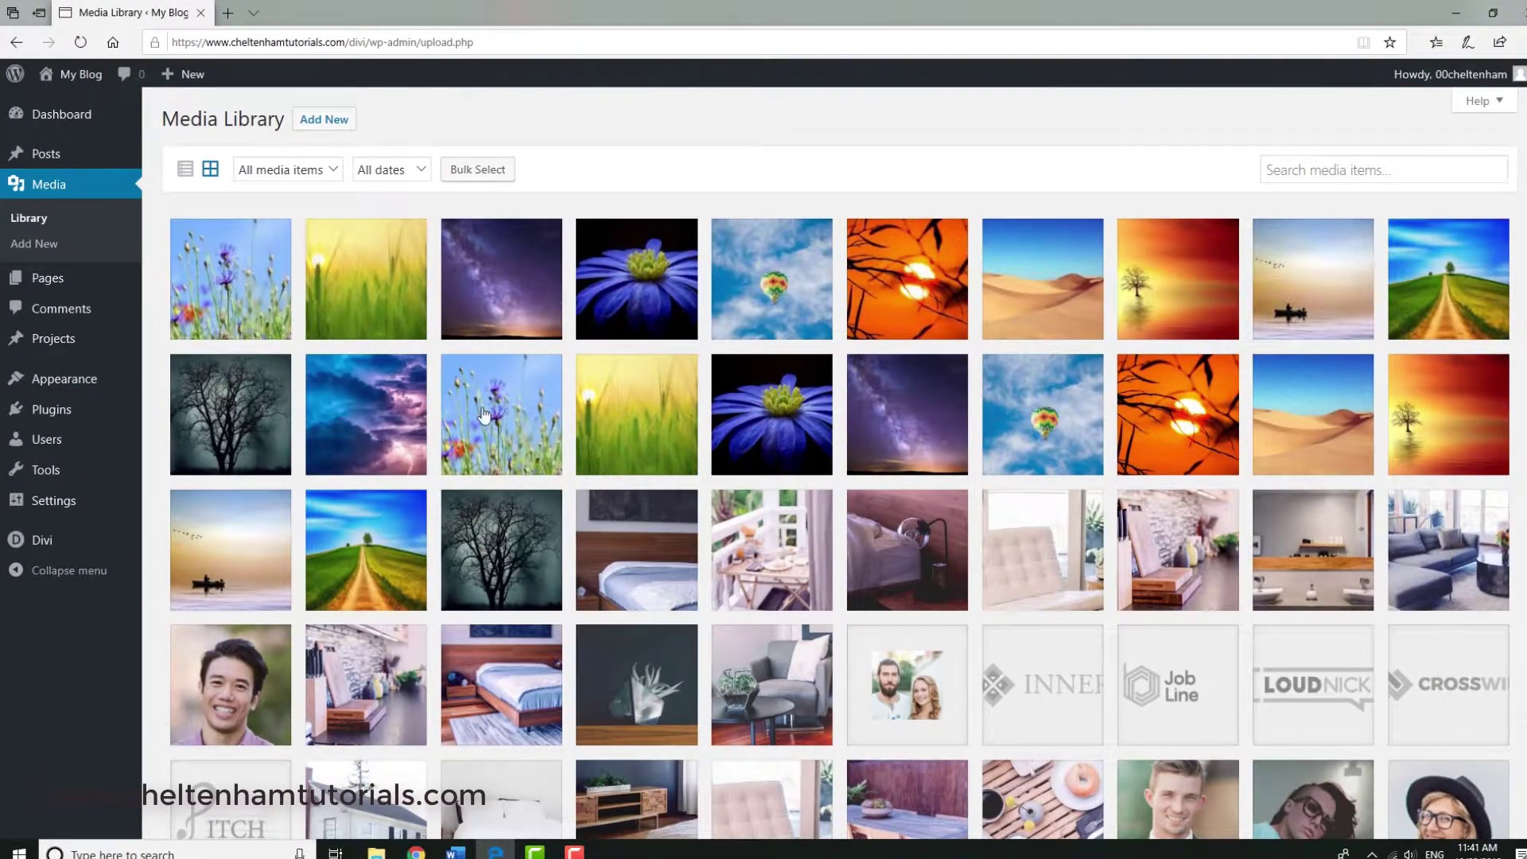
scroll(478, 459, "down", 2)
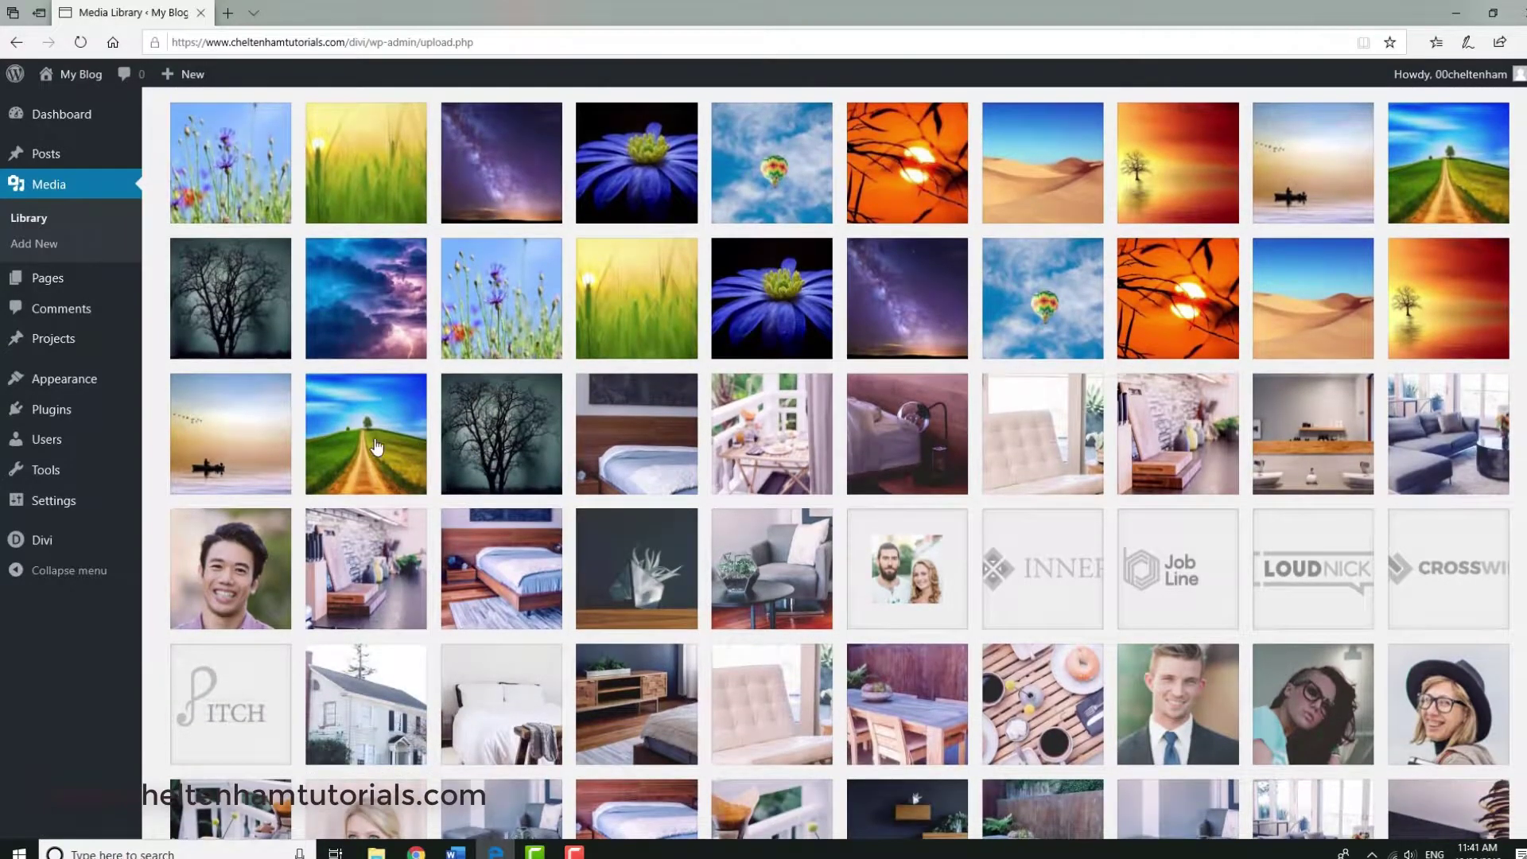
scroll(501, 437, "up", 2)
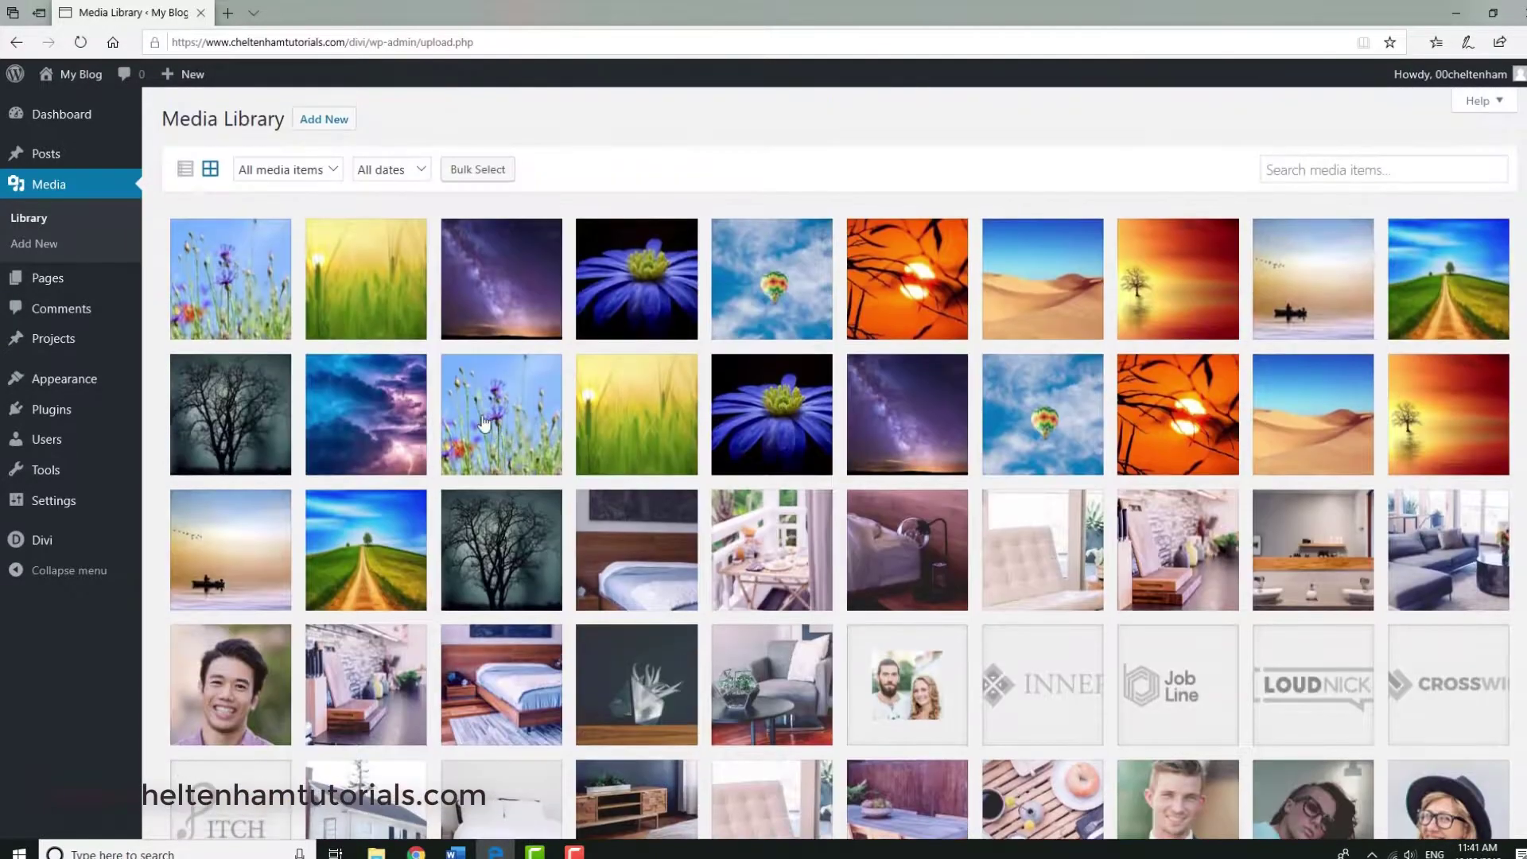
- Permanently delete the first image in the media library, Small-11.jpg
left_click(228, 273)
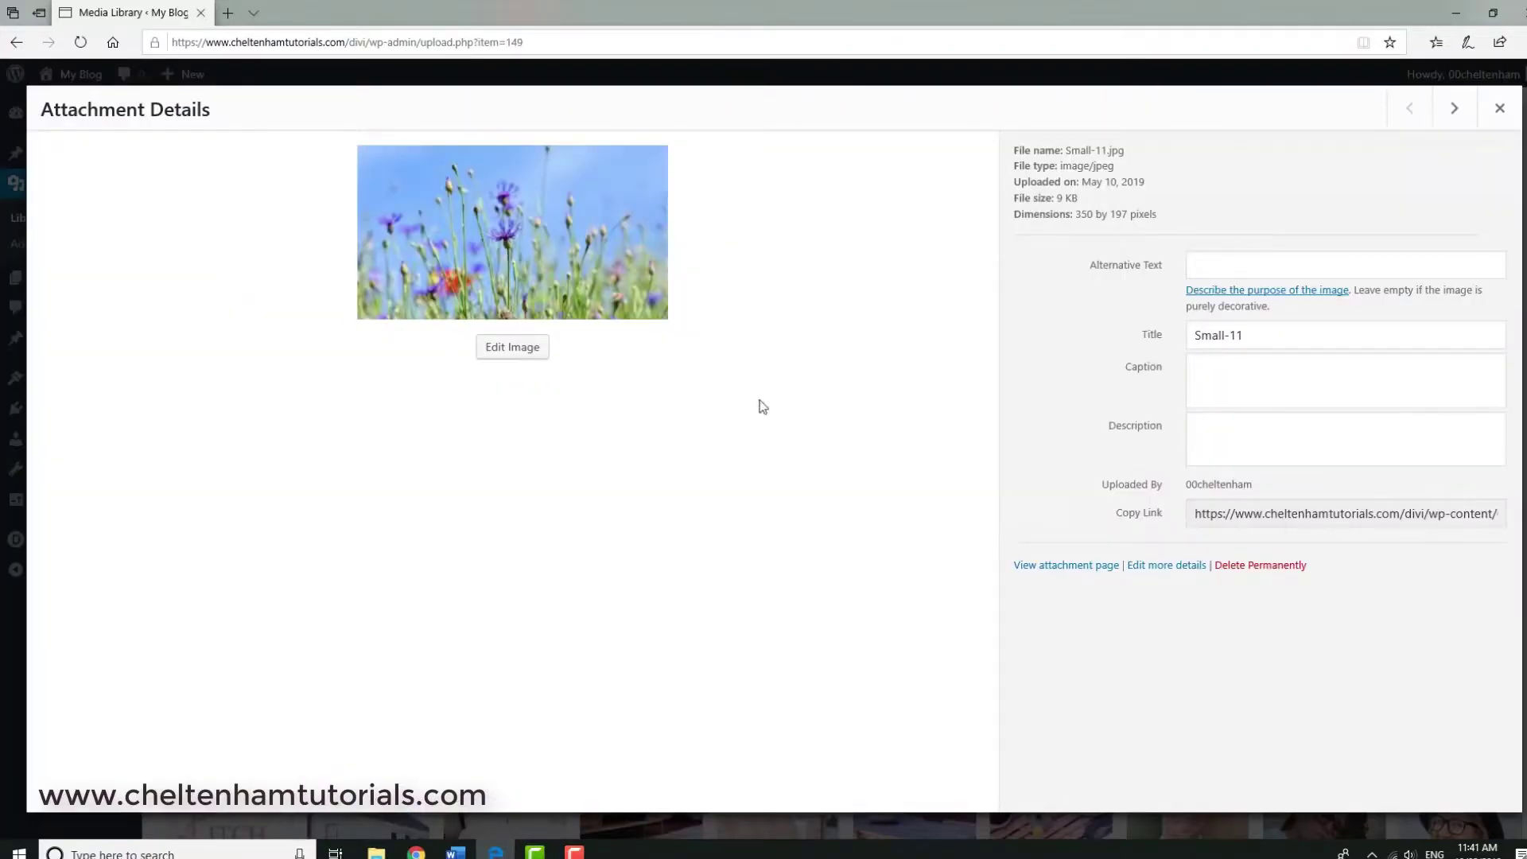
left_click(1260, 566)
left_click(710, 504)
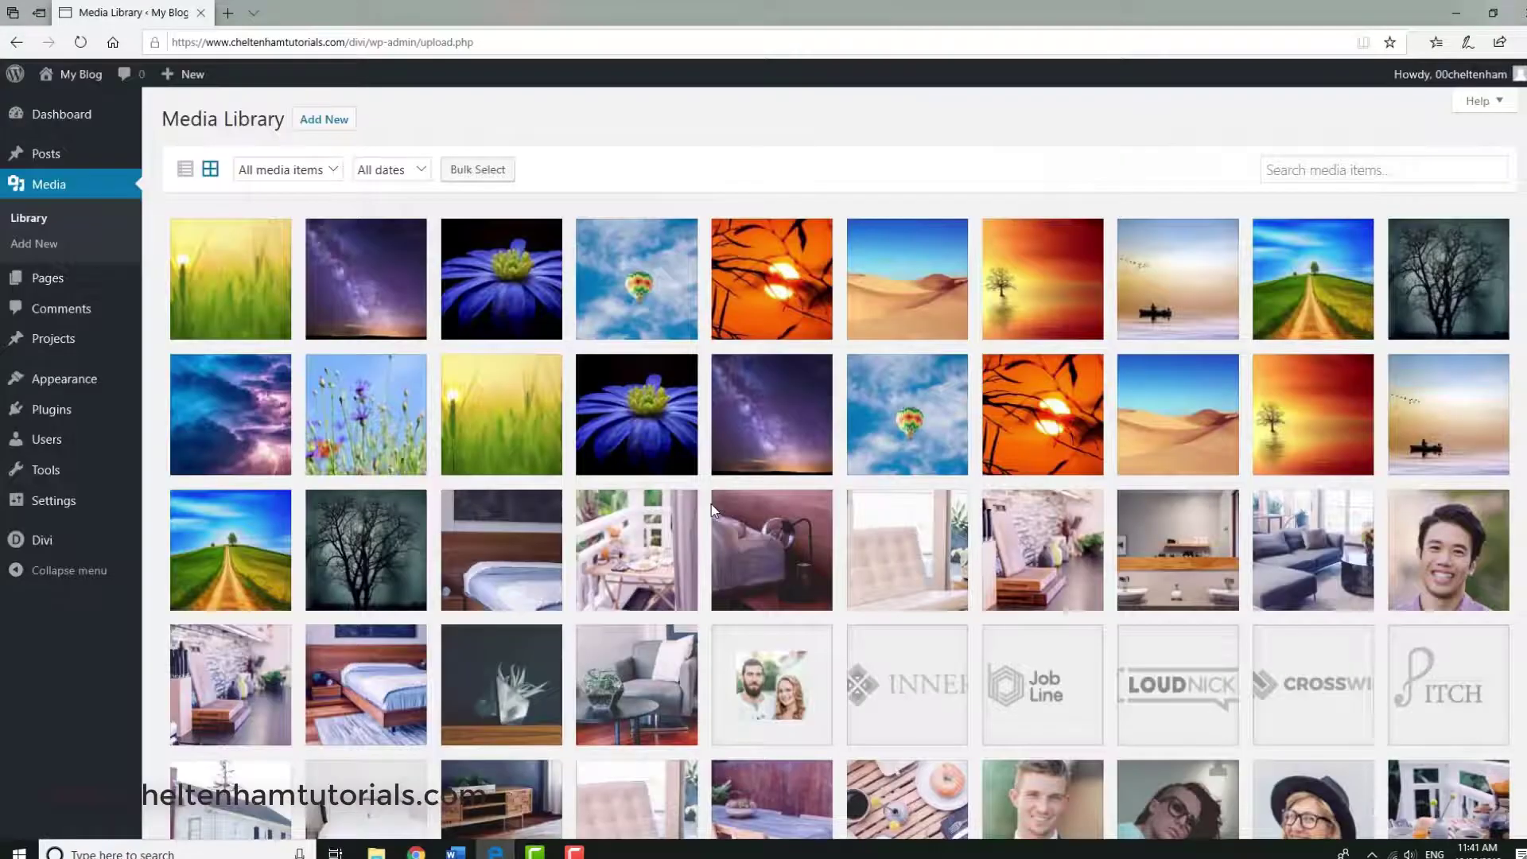
scroll(364, 325, "down", 3)
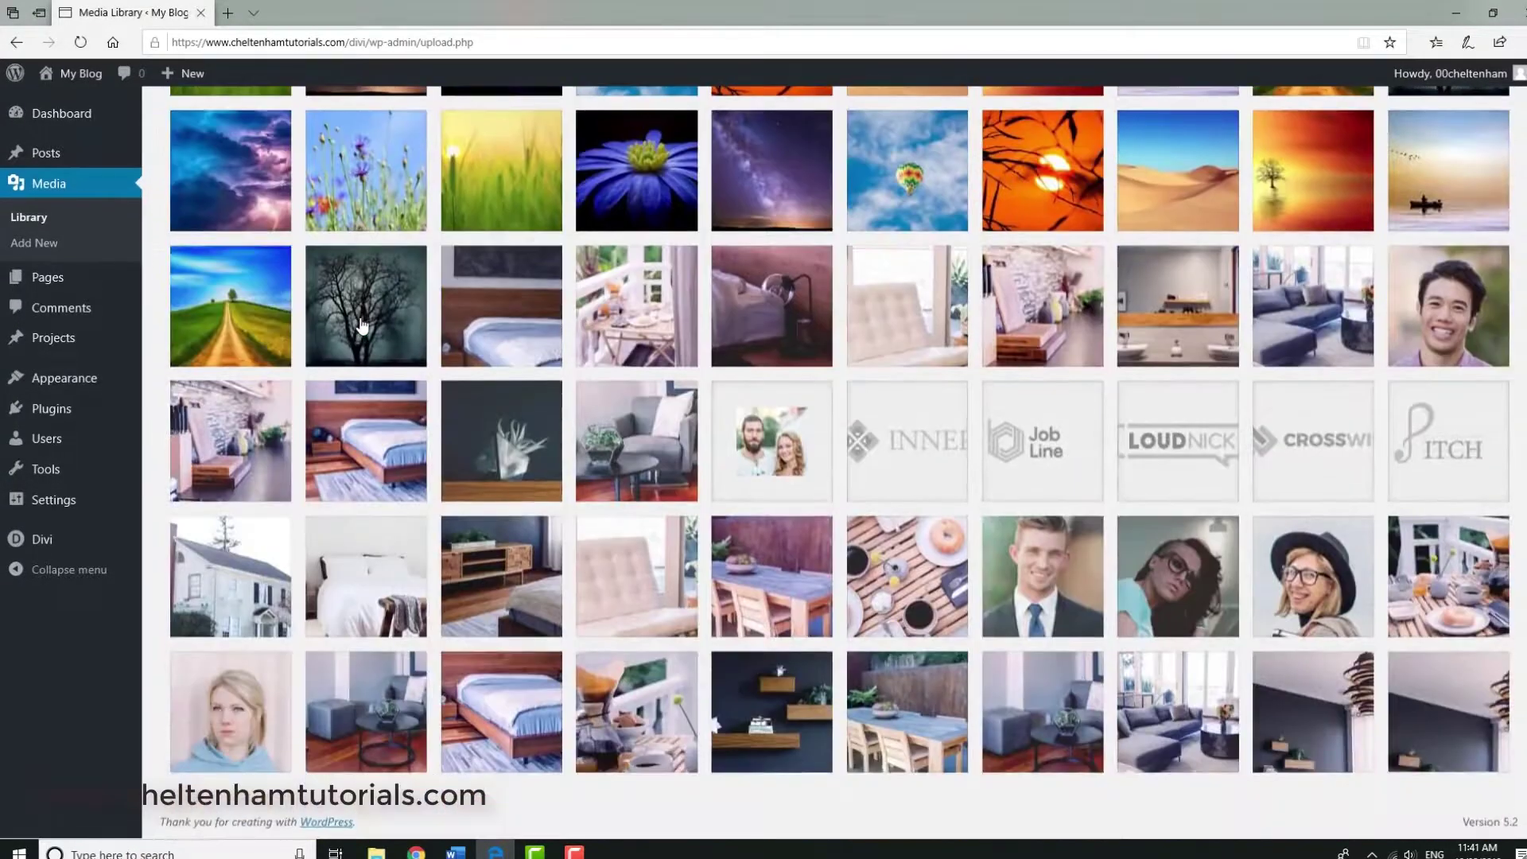
scroll(363, 324, "up", 3)
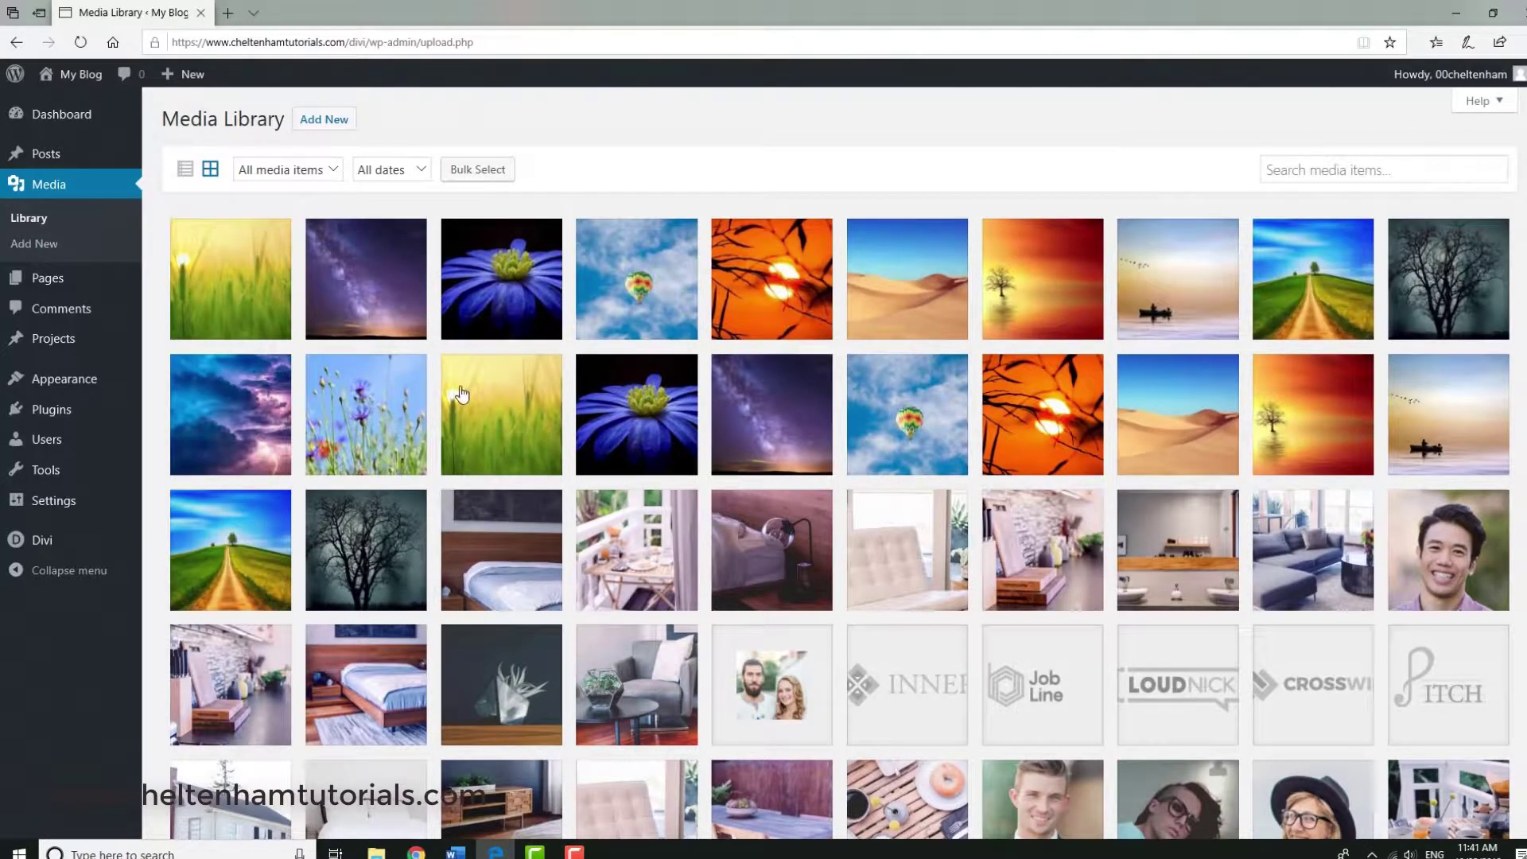
left_click(480, 169)
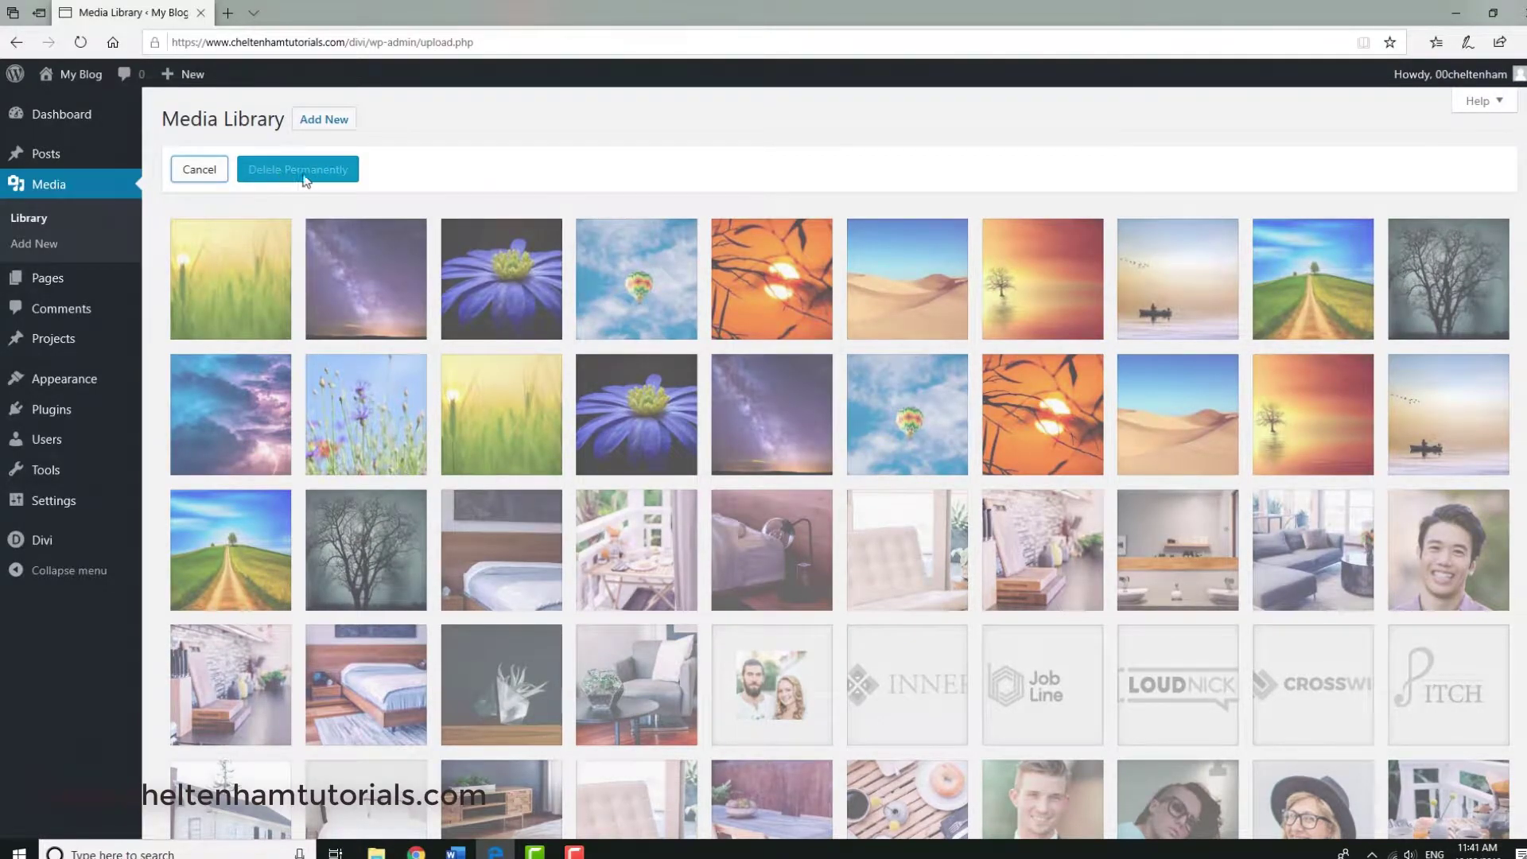
left_click(201, 170)
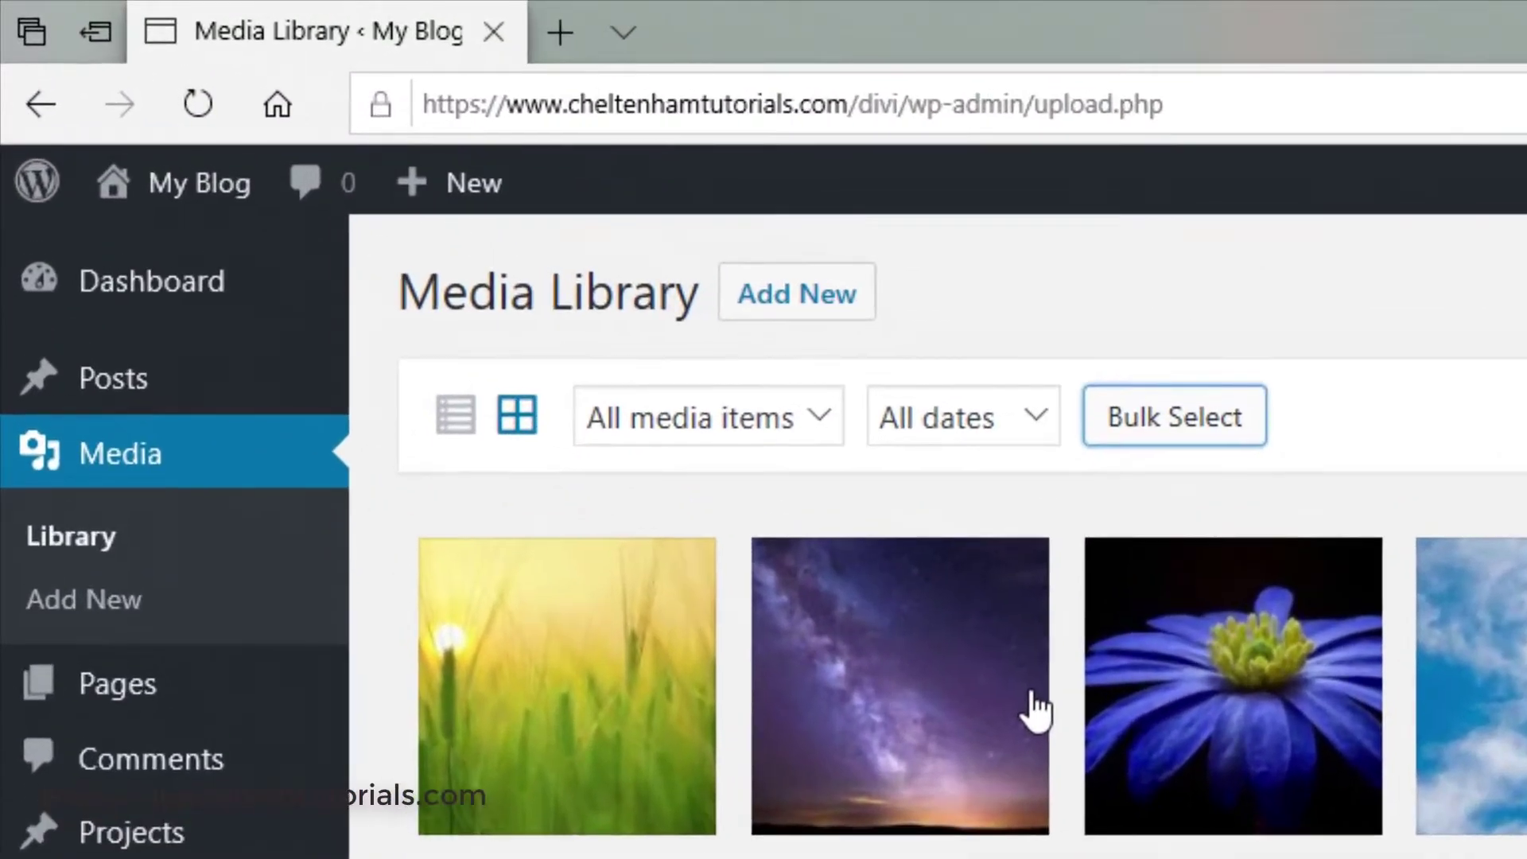
- Show the media library as a list and permanently delete all files on its first page in bulk
left_click(455, 419)
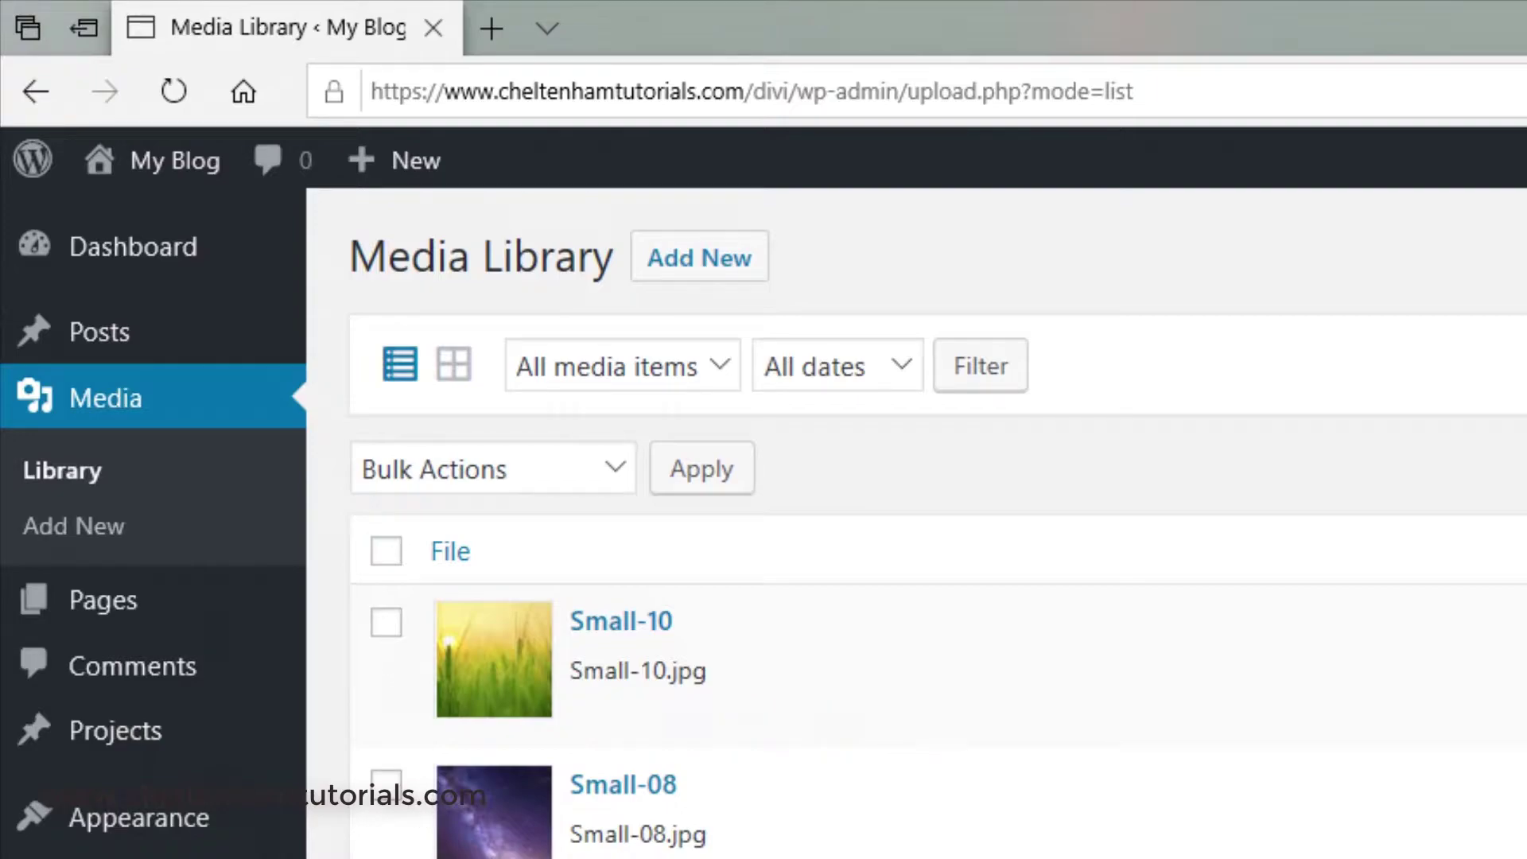
left_click(387, 551)
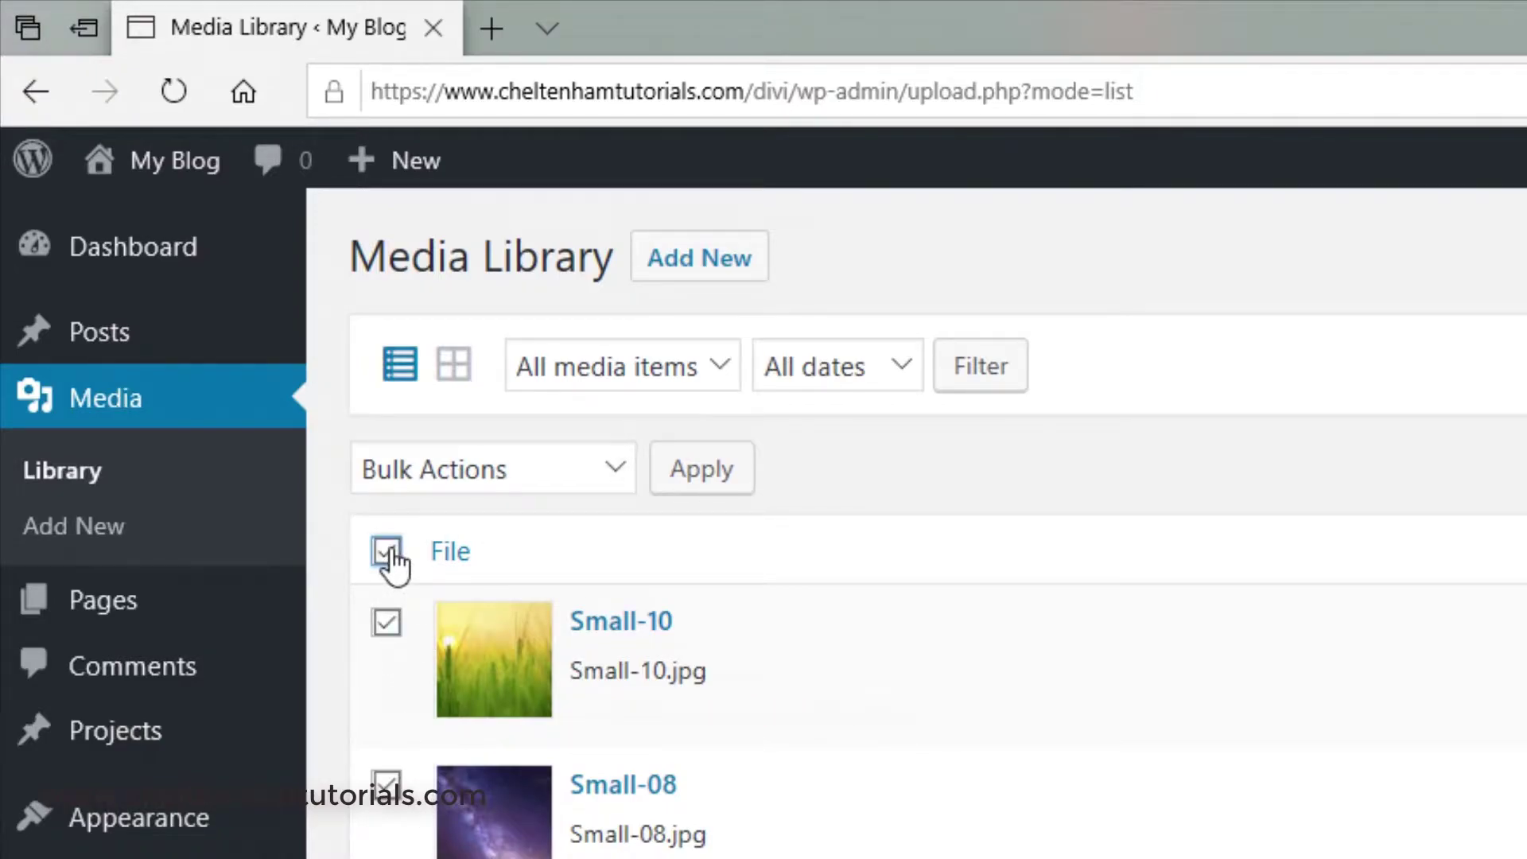
left_click(619, 466)
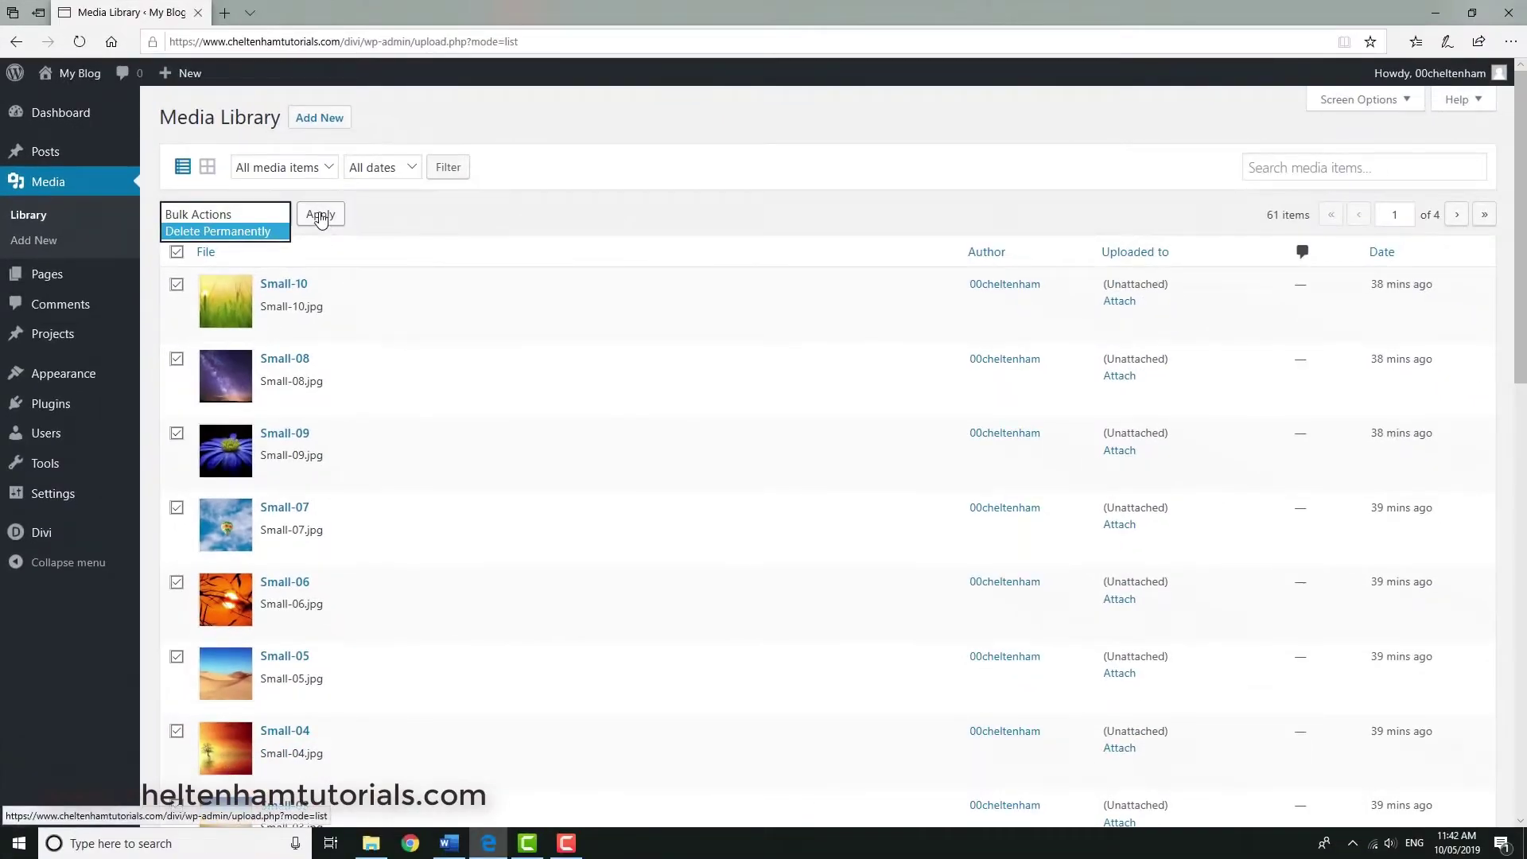
left_click(322, 216)
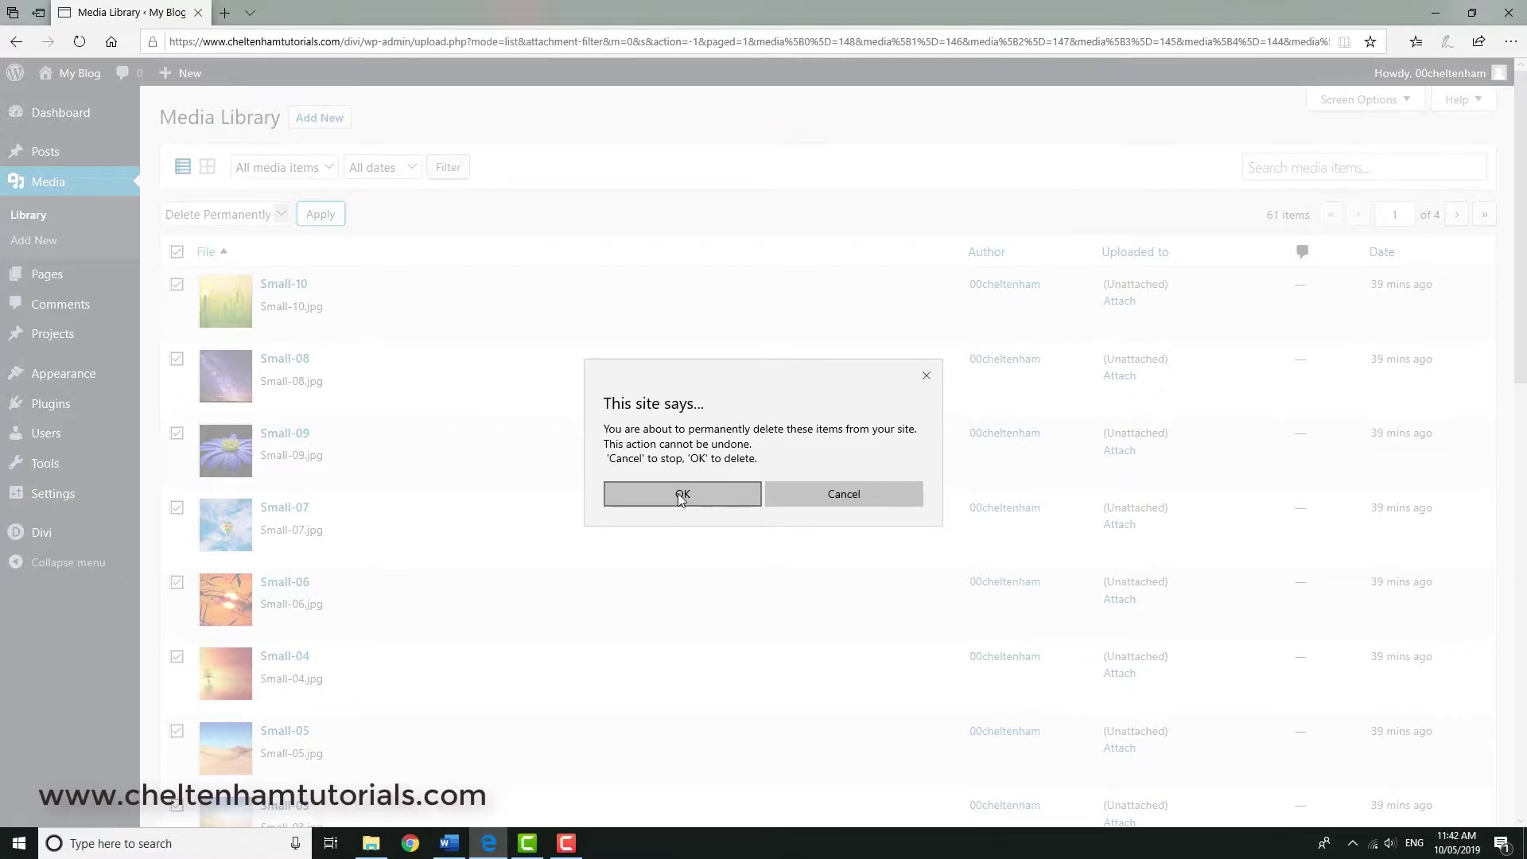
left_click(680, 494)
- Bulk-delete permanently the next full page of media files, from Large-02 through logo_05
scroll(677, 497, "down", 12)
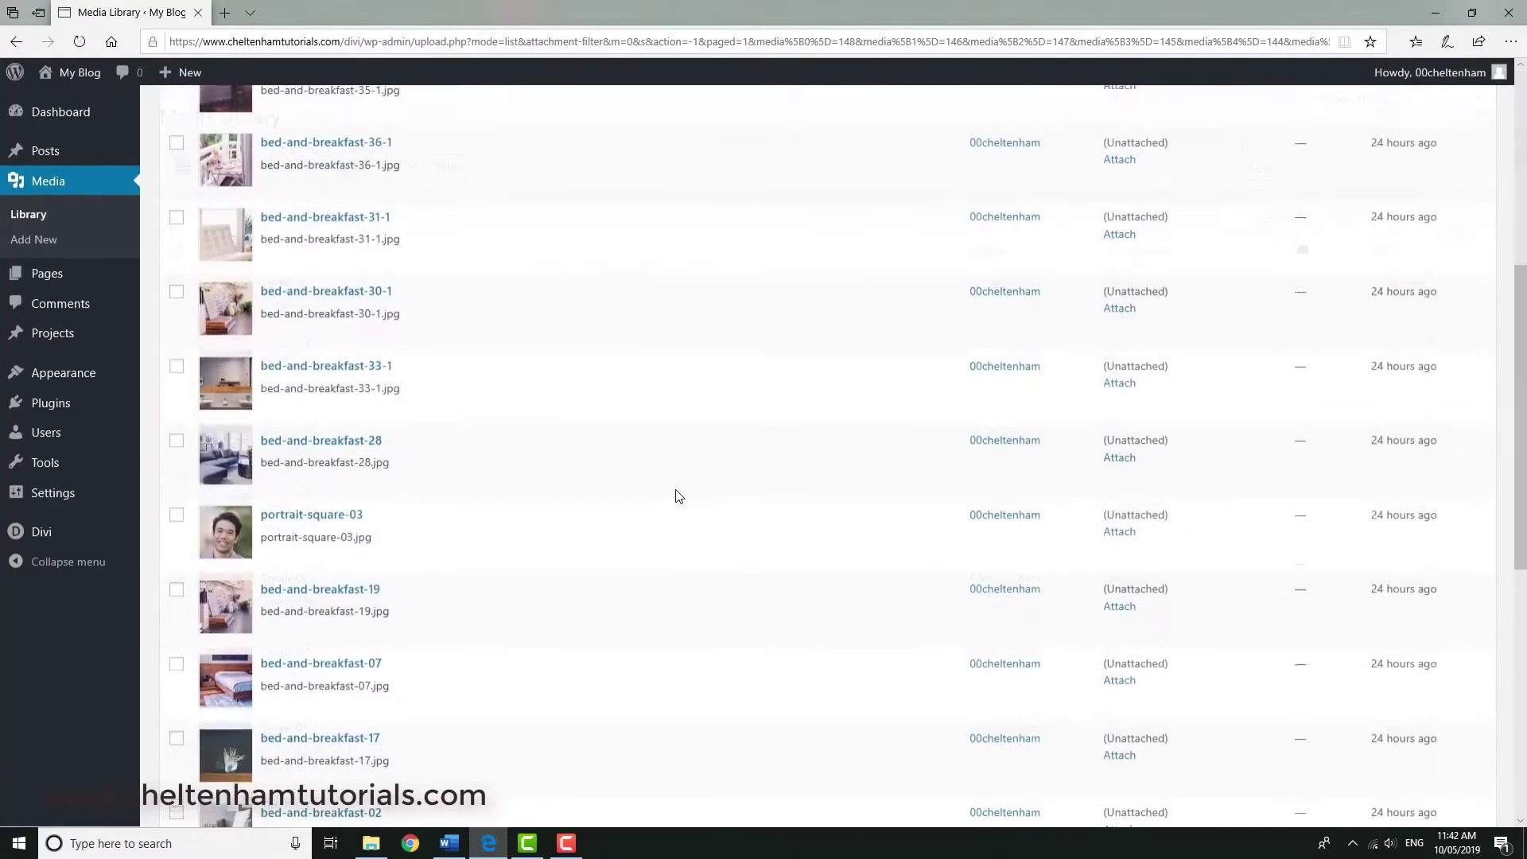
scroll(676, 494, "down", 3)
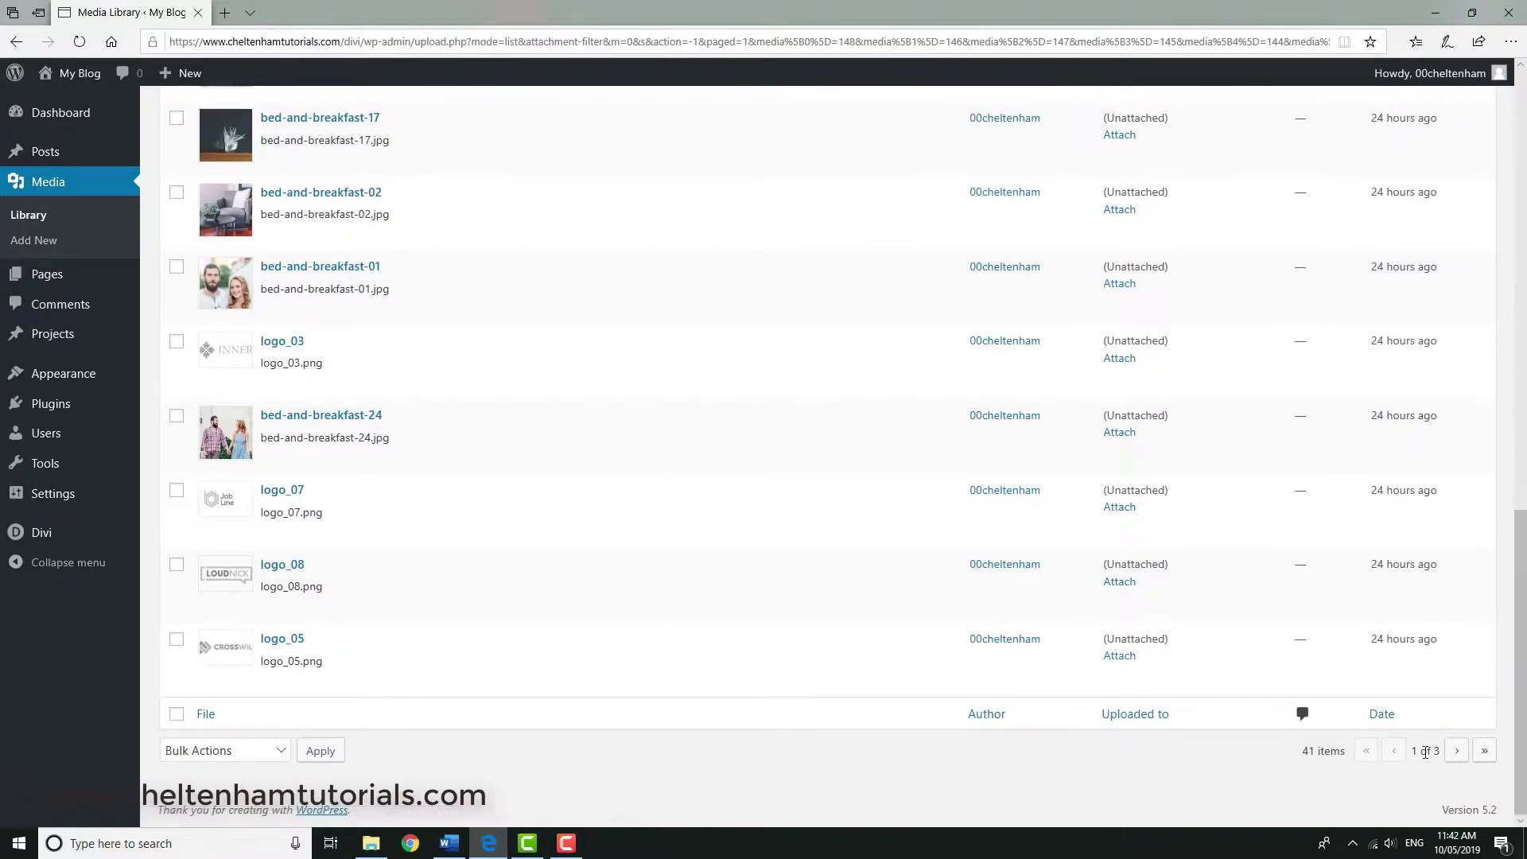
scroll(640, 438, "up", 15)
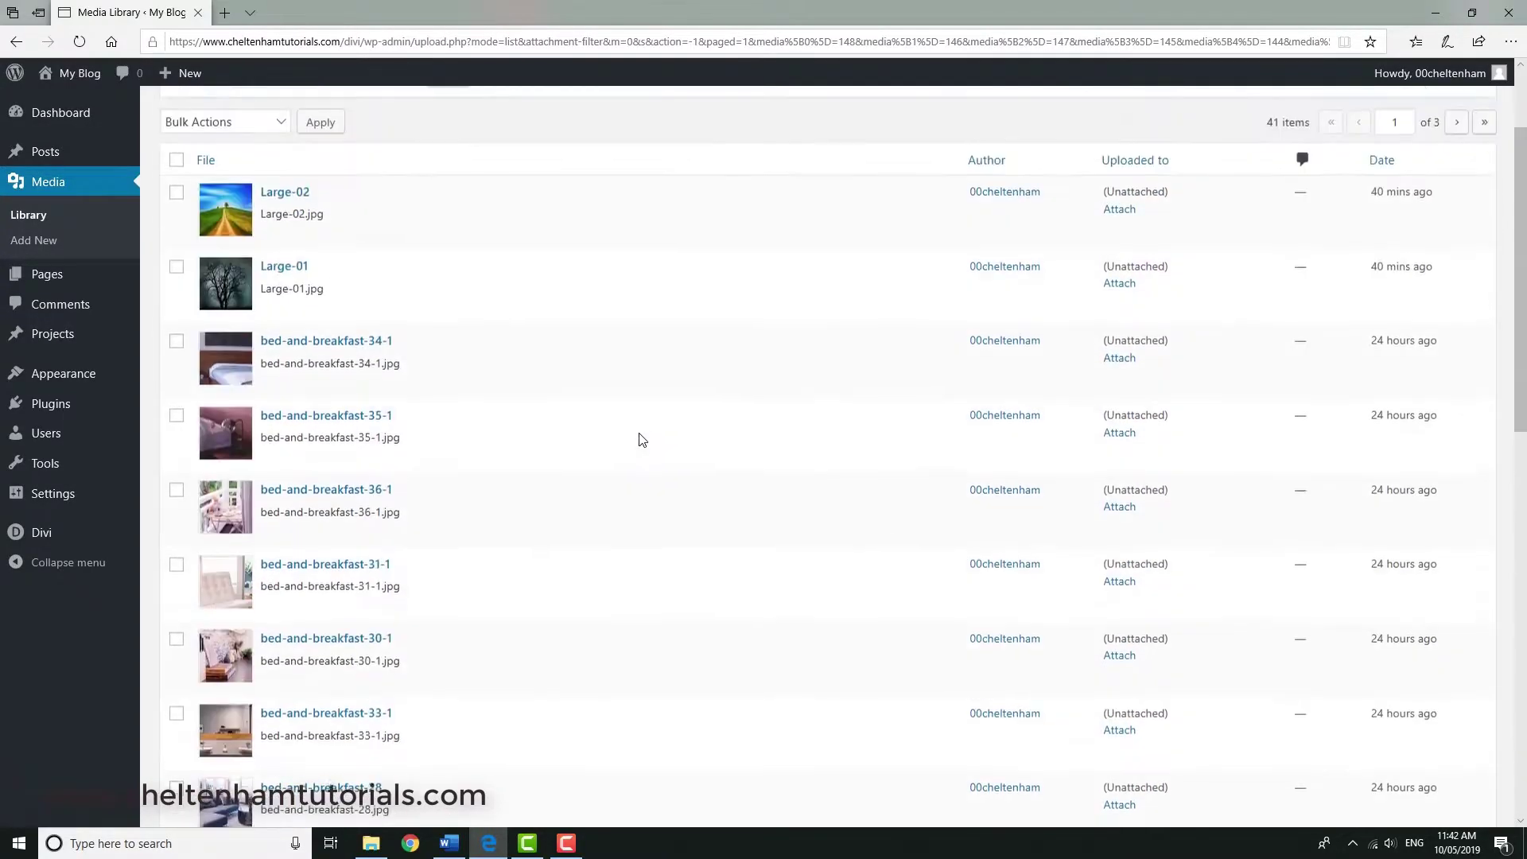
left_click(177, 303)
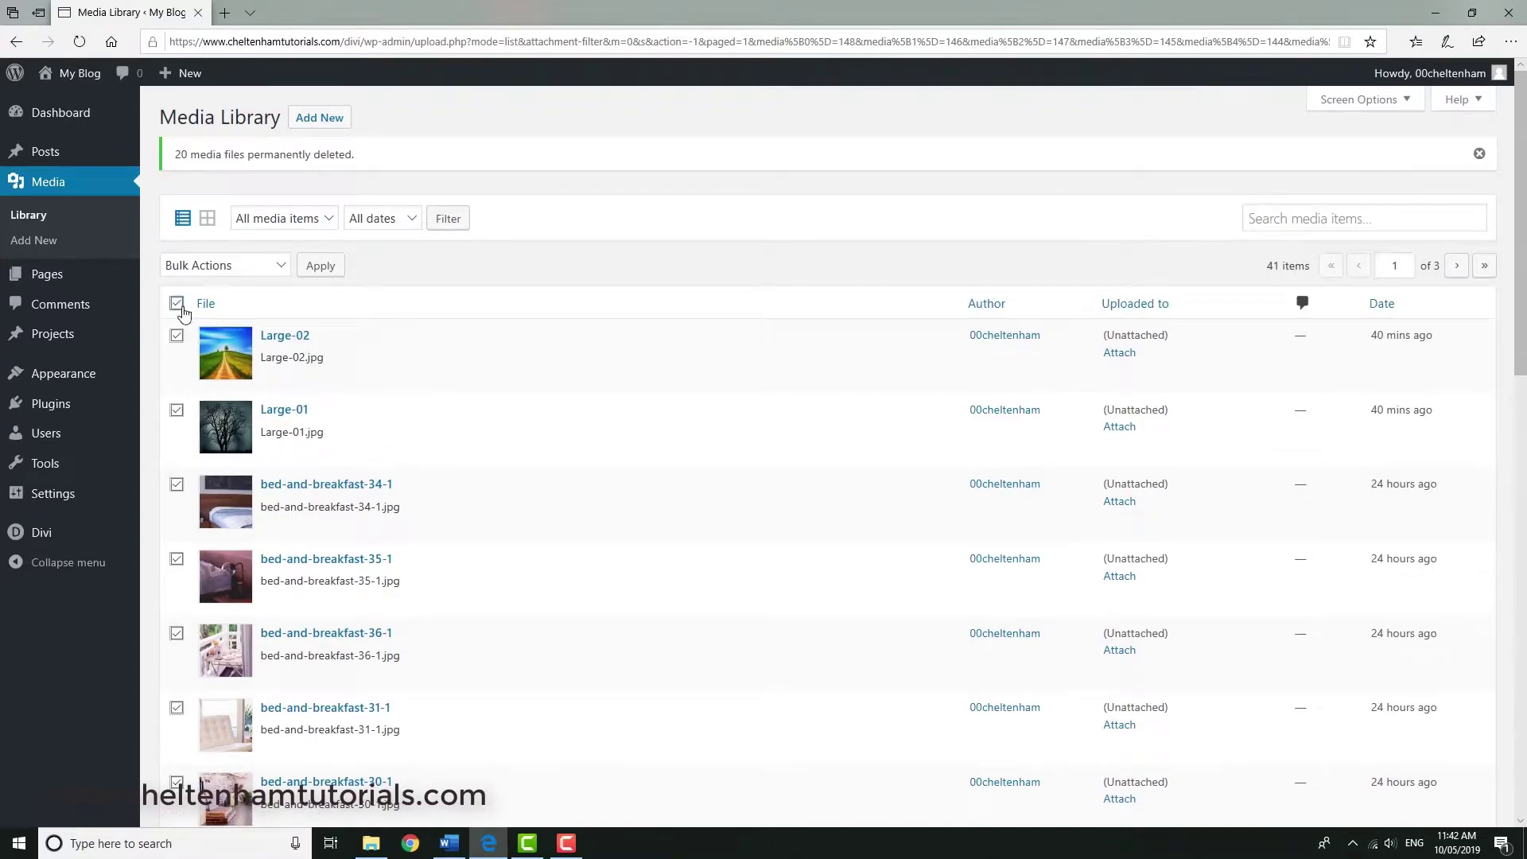
left_click(288, 269)
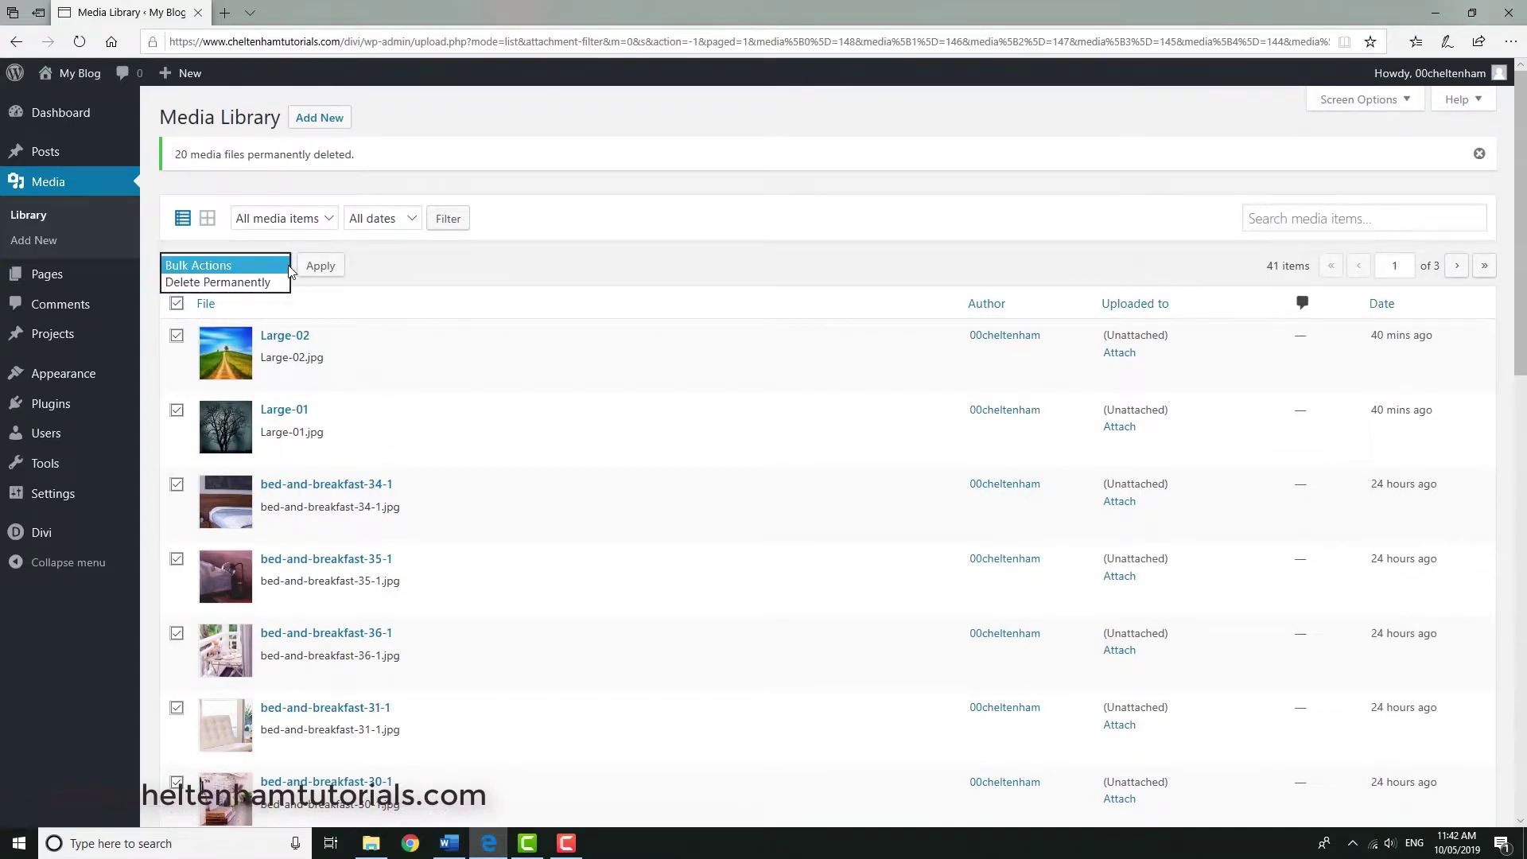
left_click(243, 284)
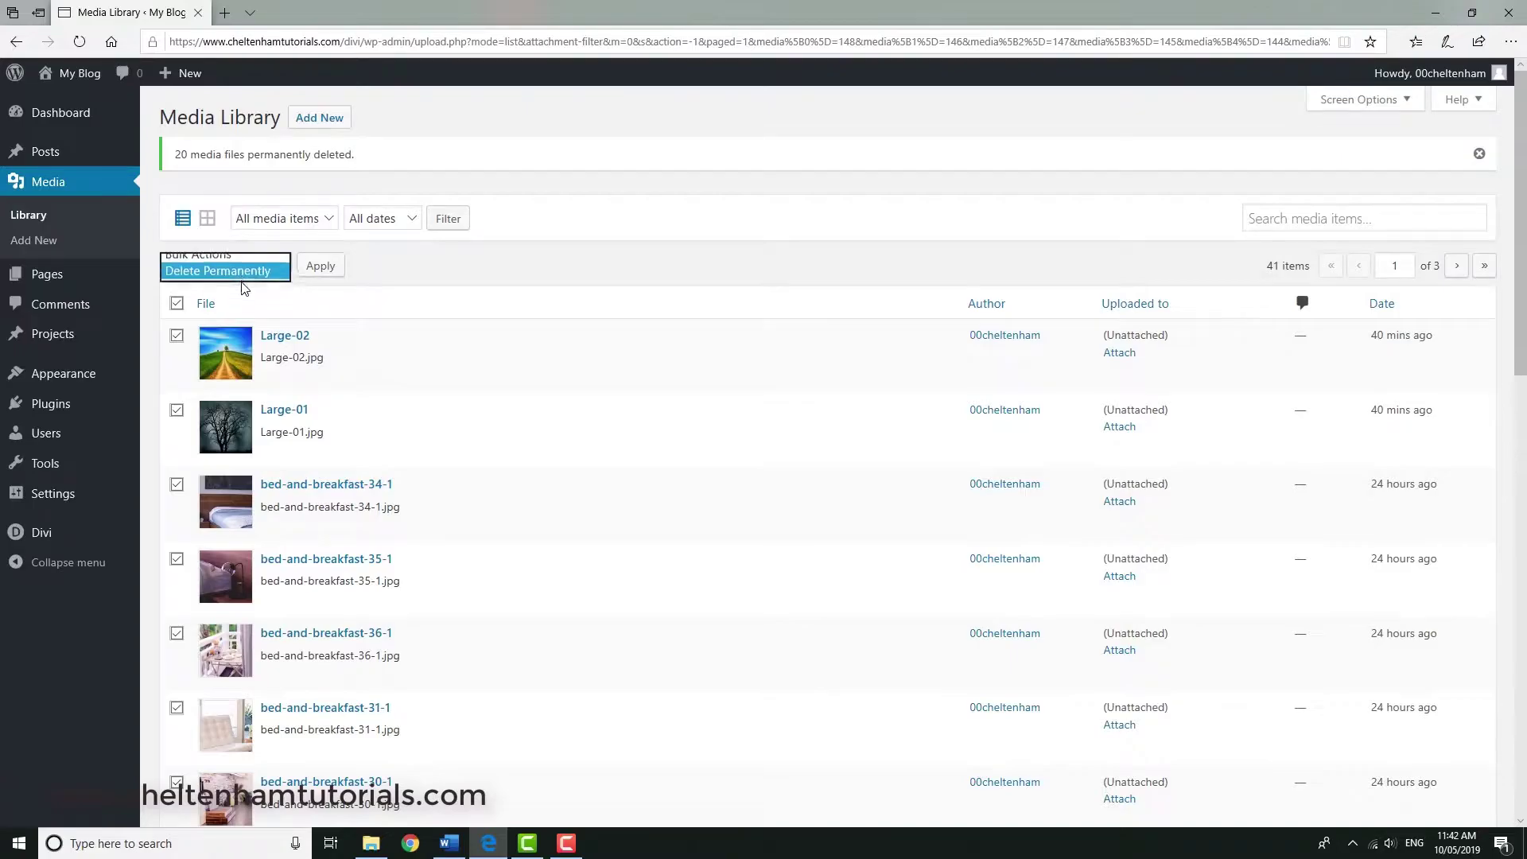
left_click(315, 270)
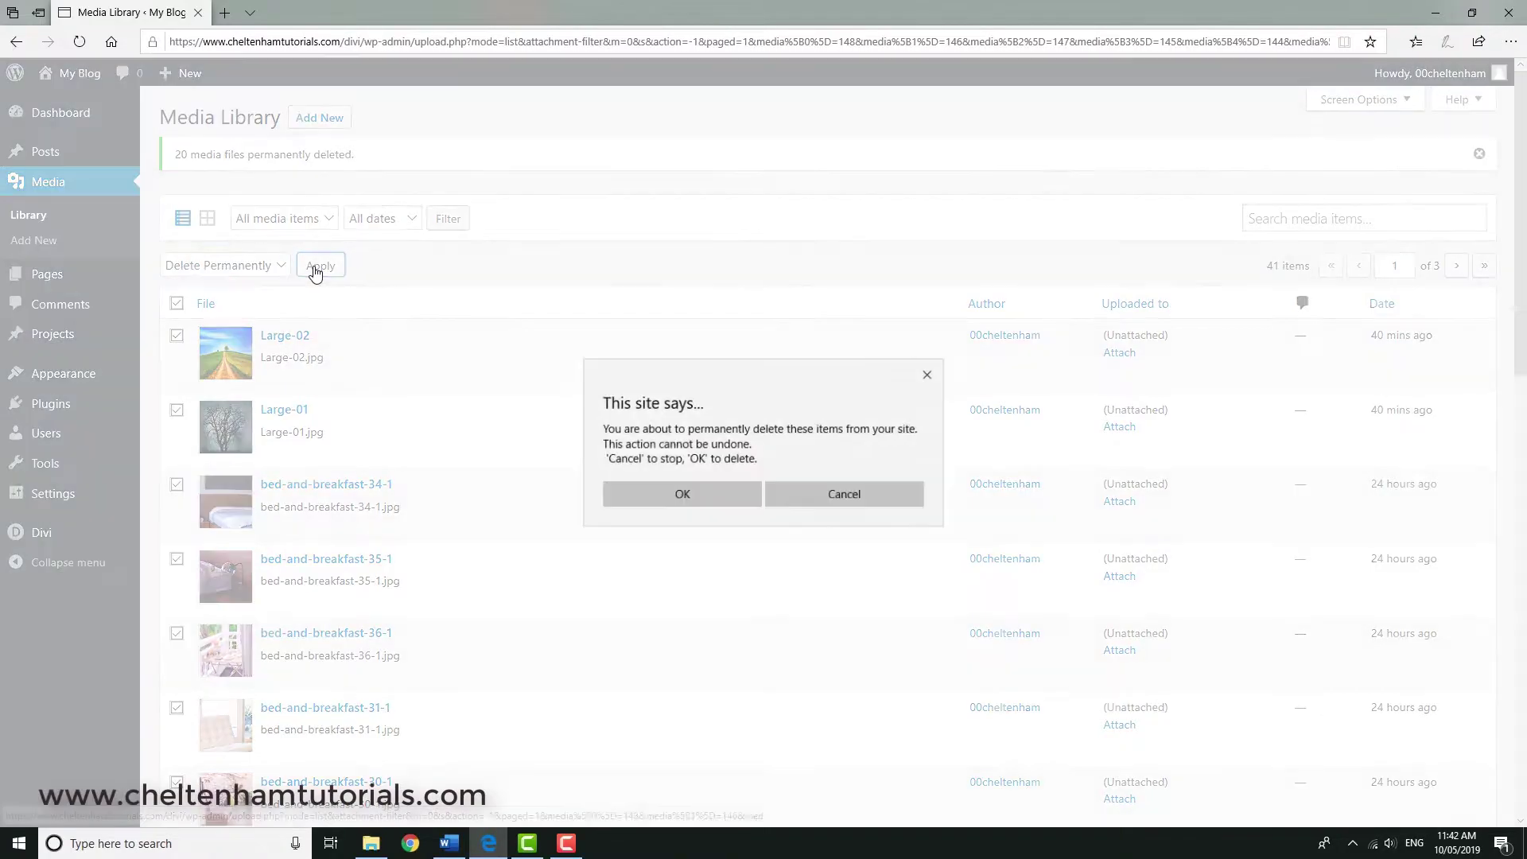
left_click(693, 490)
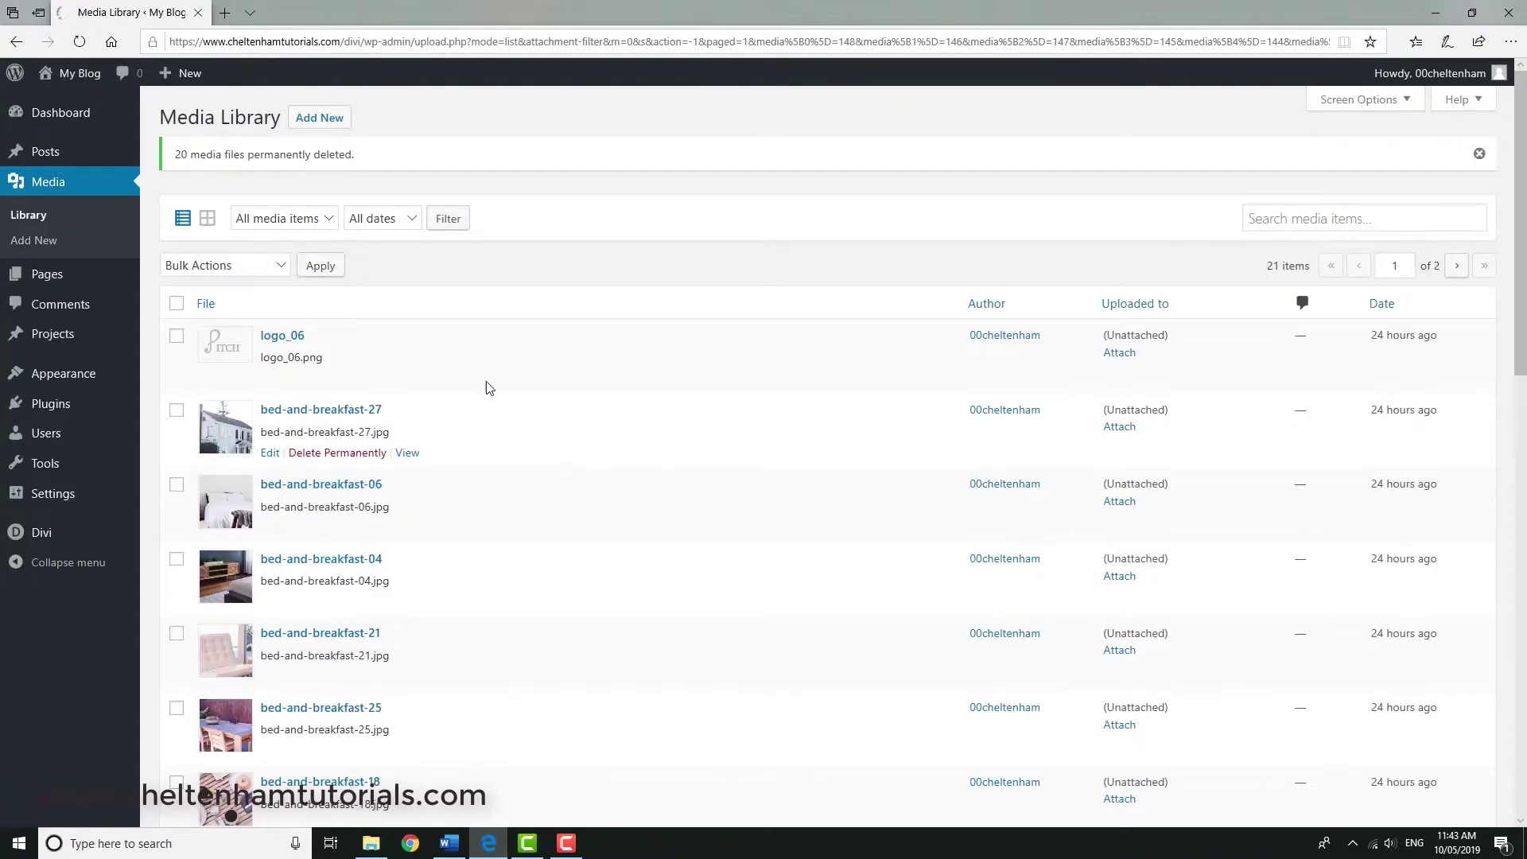
- Bulk-delete permanently the full page of media files that starts with logo_06
left_click(177, 302)
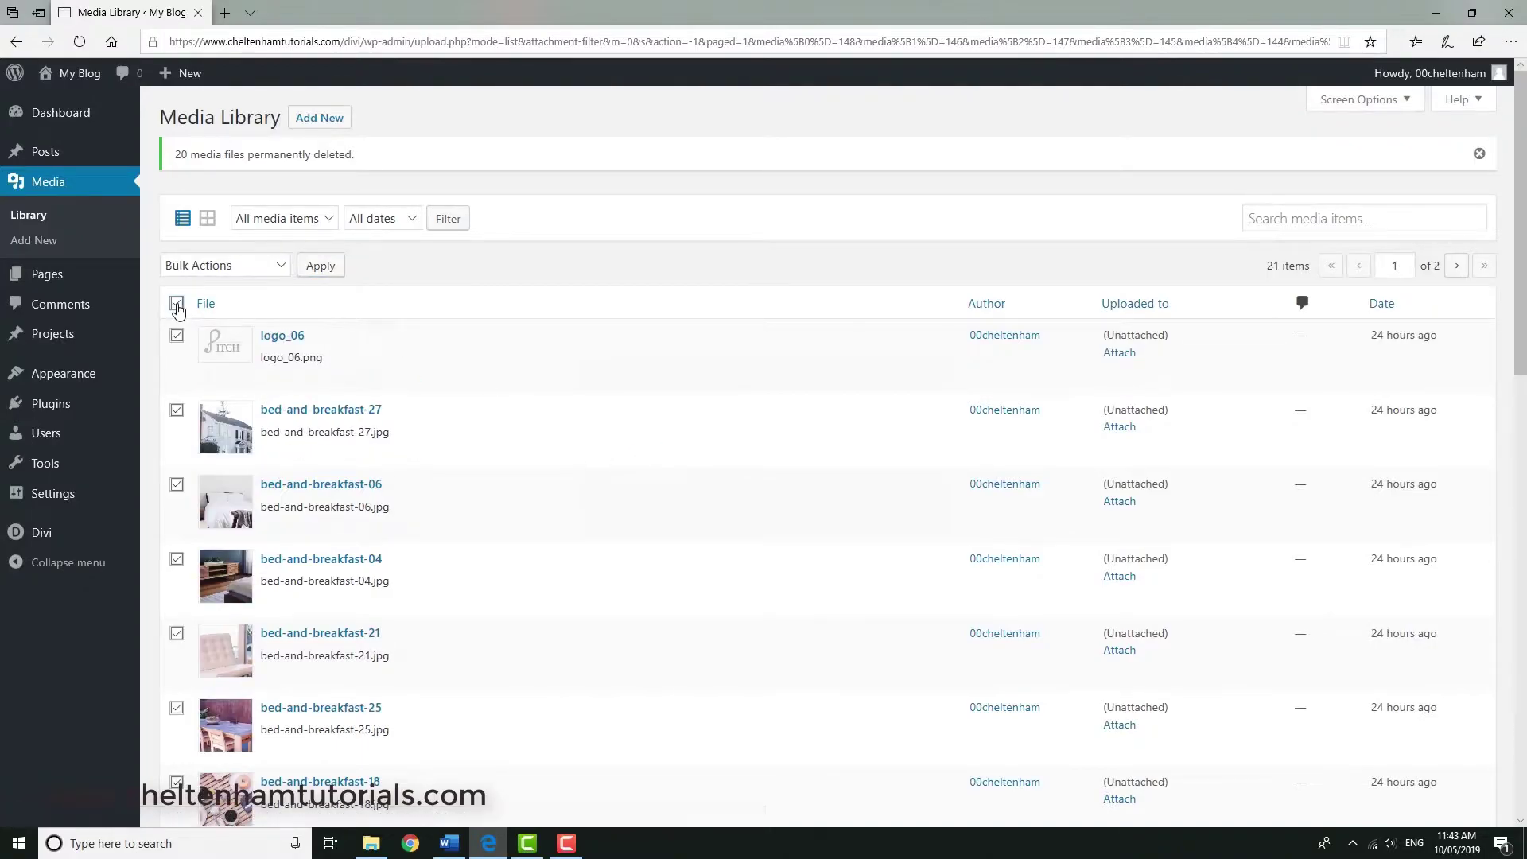
left_click(282, 265)
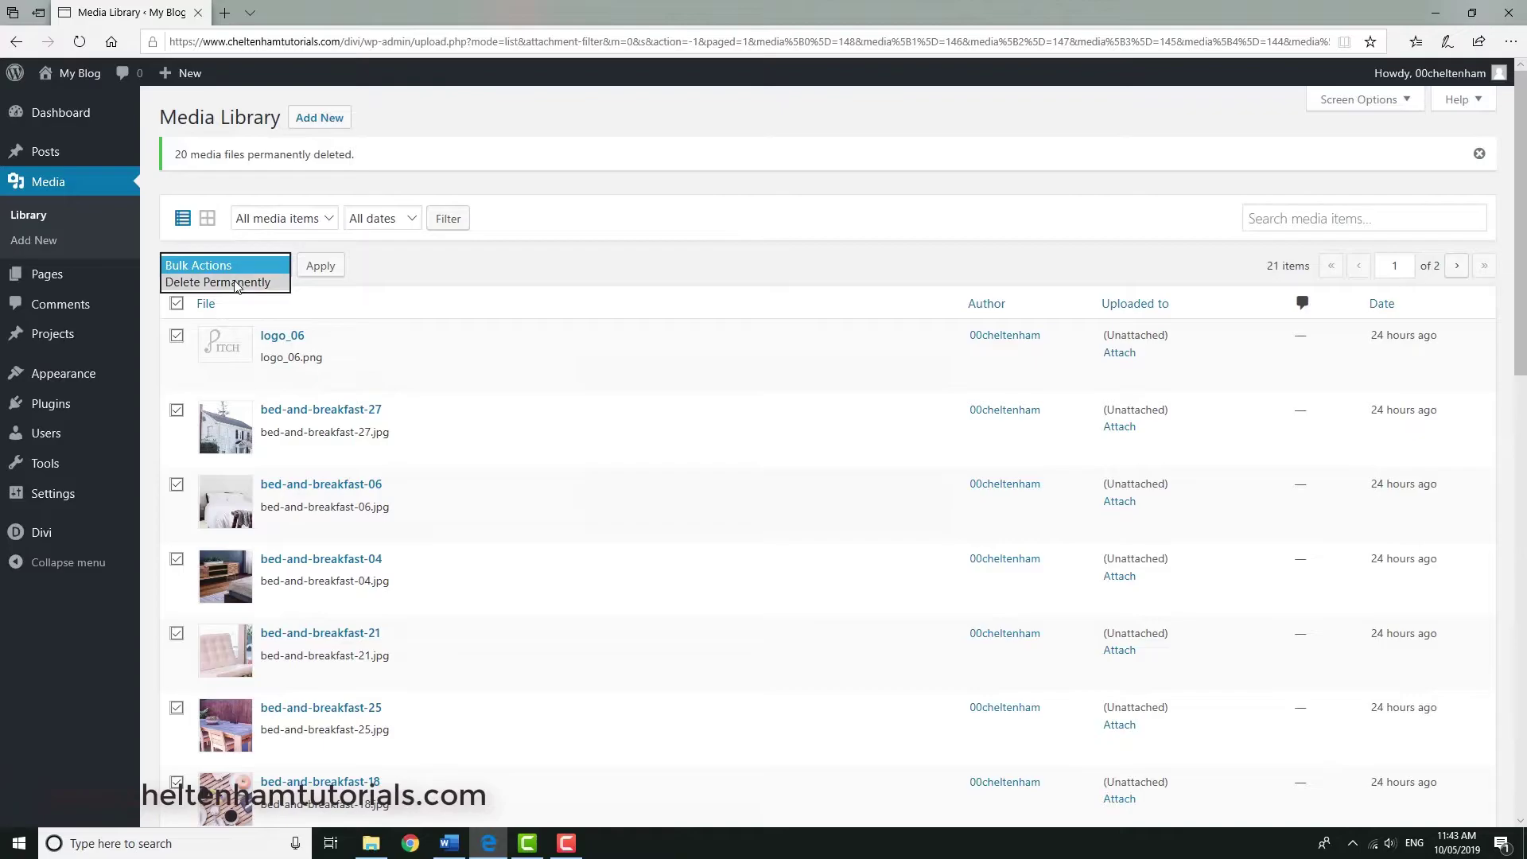
left_click(237, 283)
left_click(321, 269)
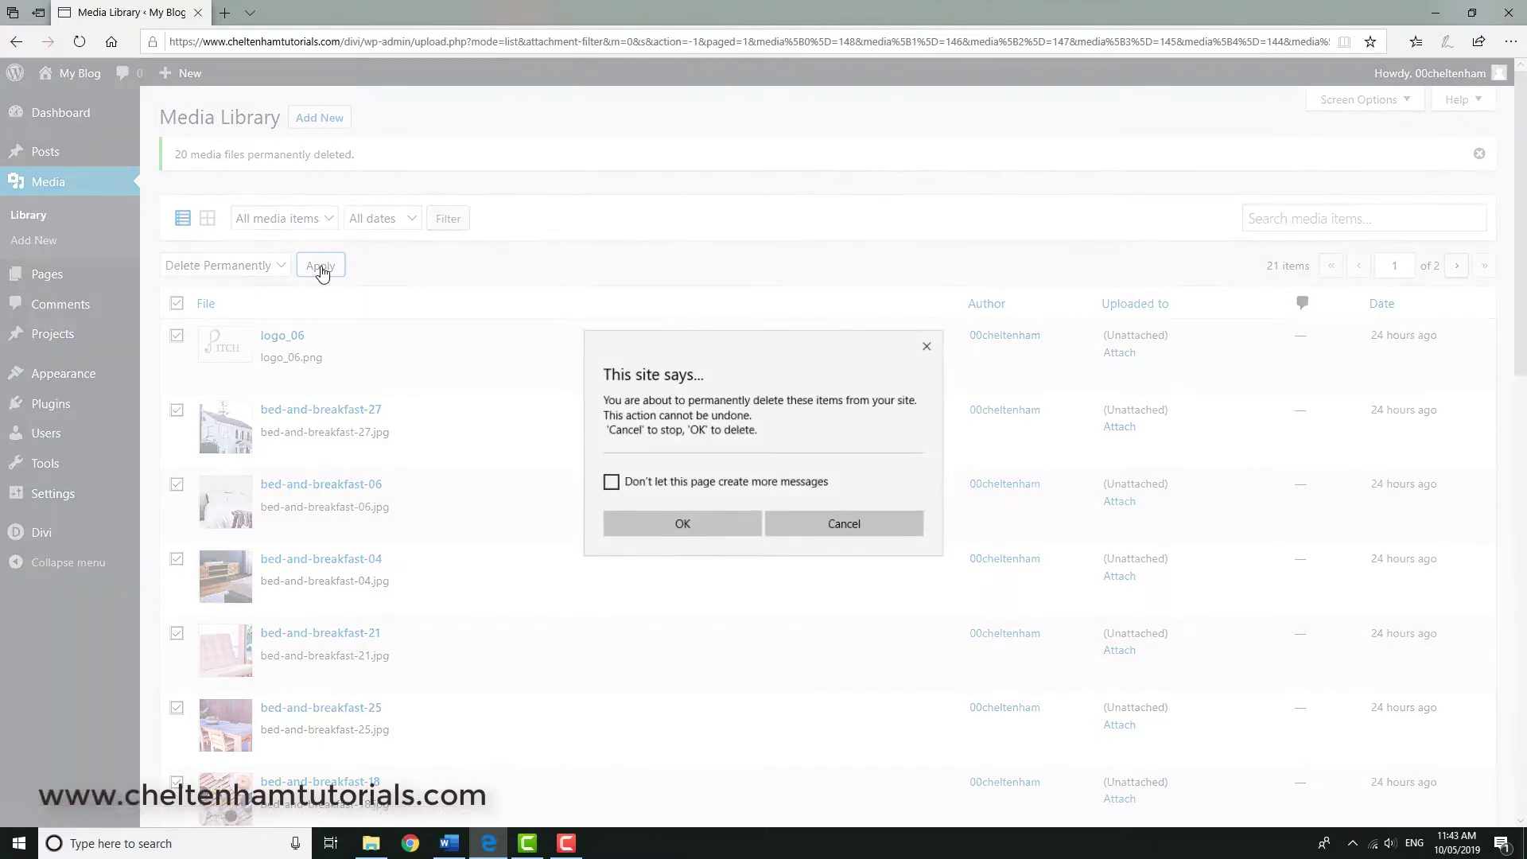
left_click(680, 522)
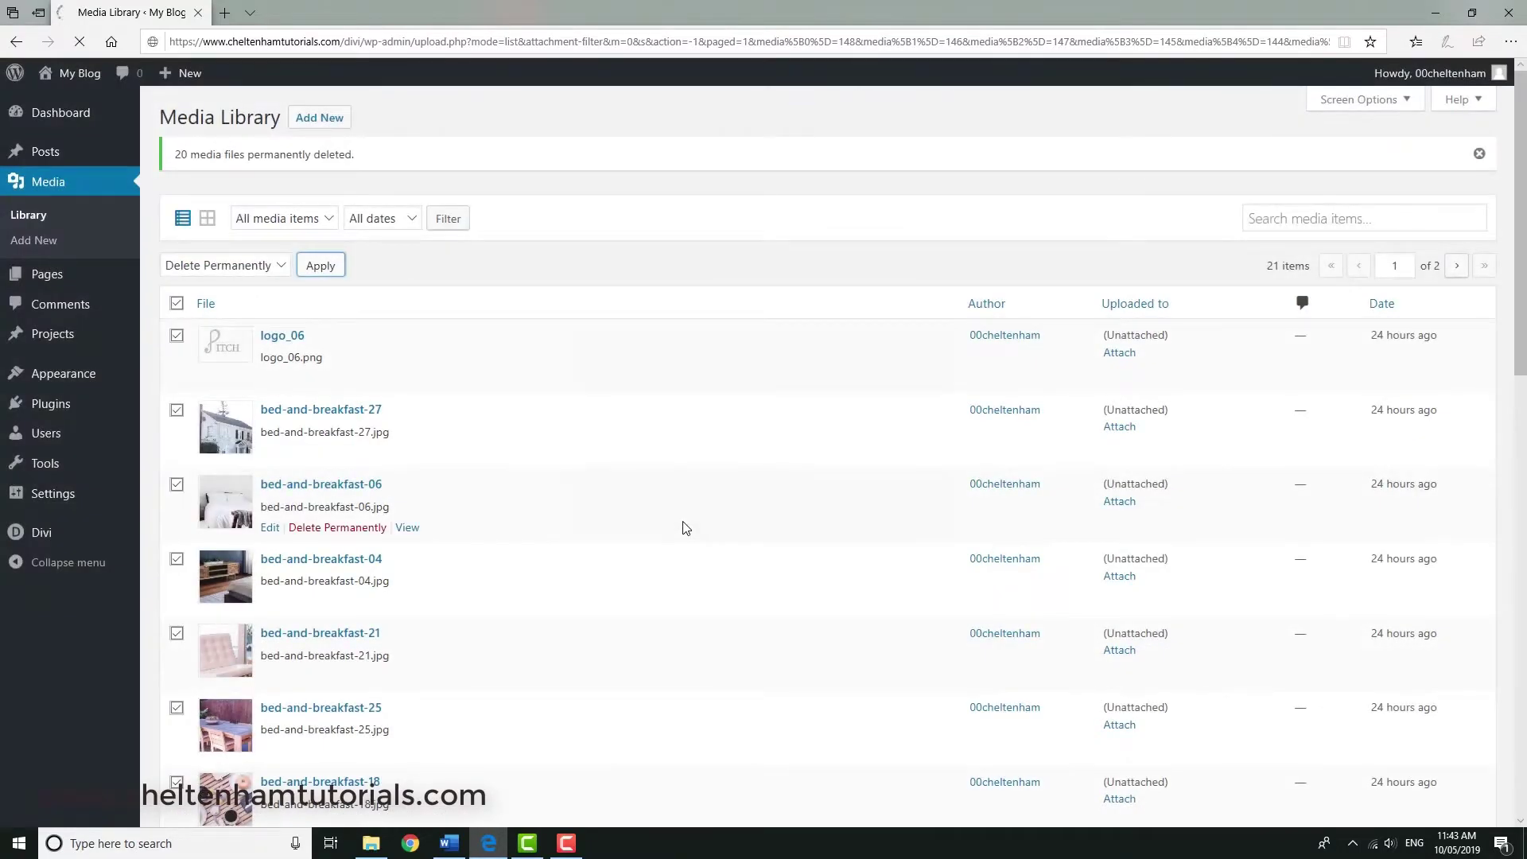
- Permanently delete the remaining media file, bed-and-breakfast-29, and check the list of pages
left_click(177, 302)
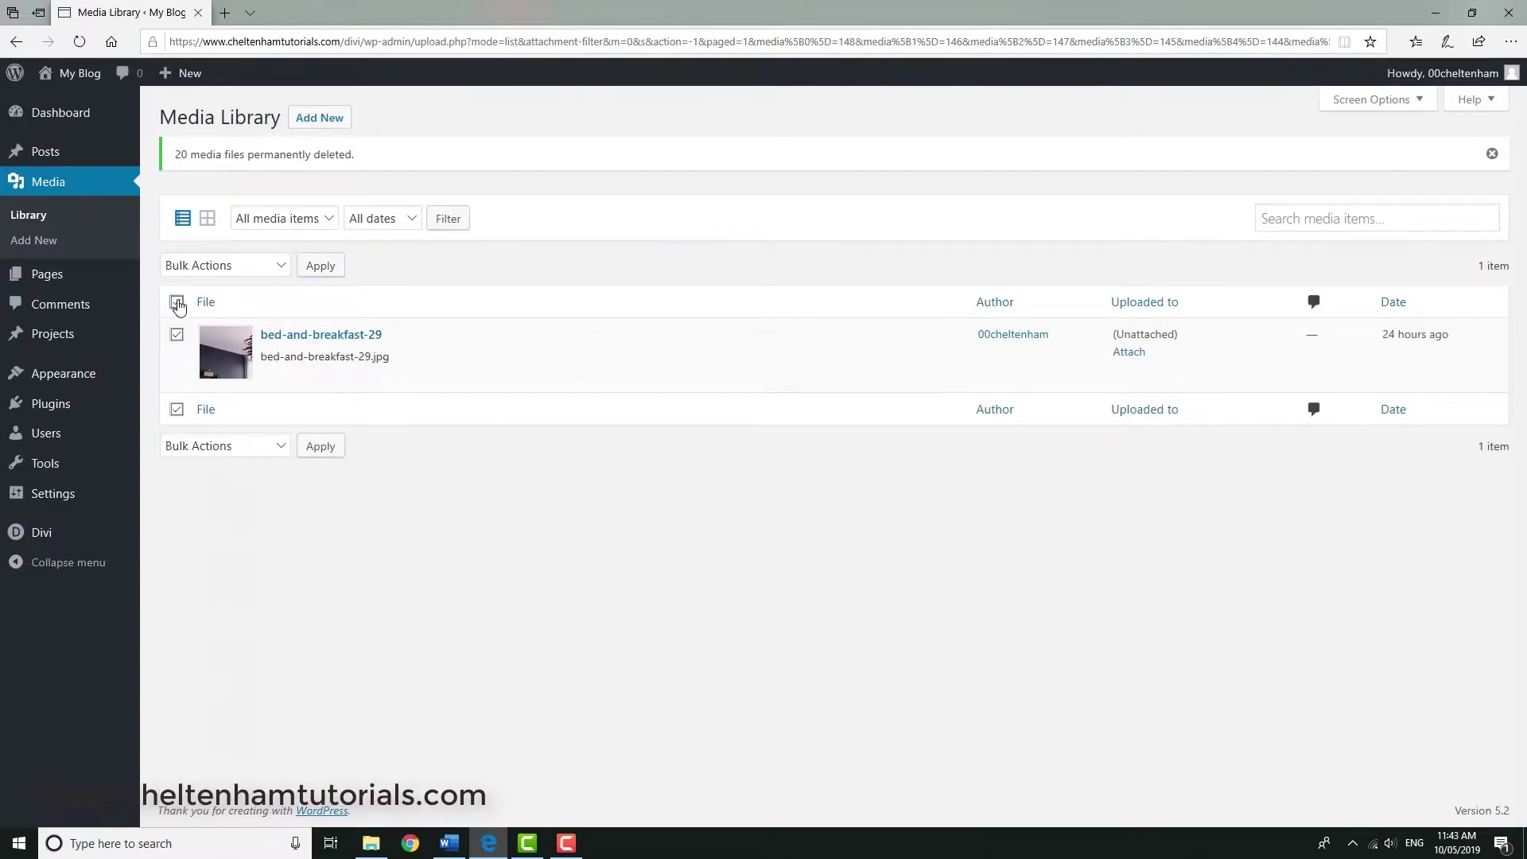
left_click(279, 267)
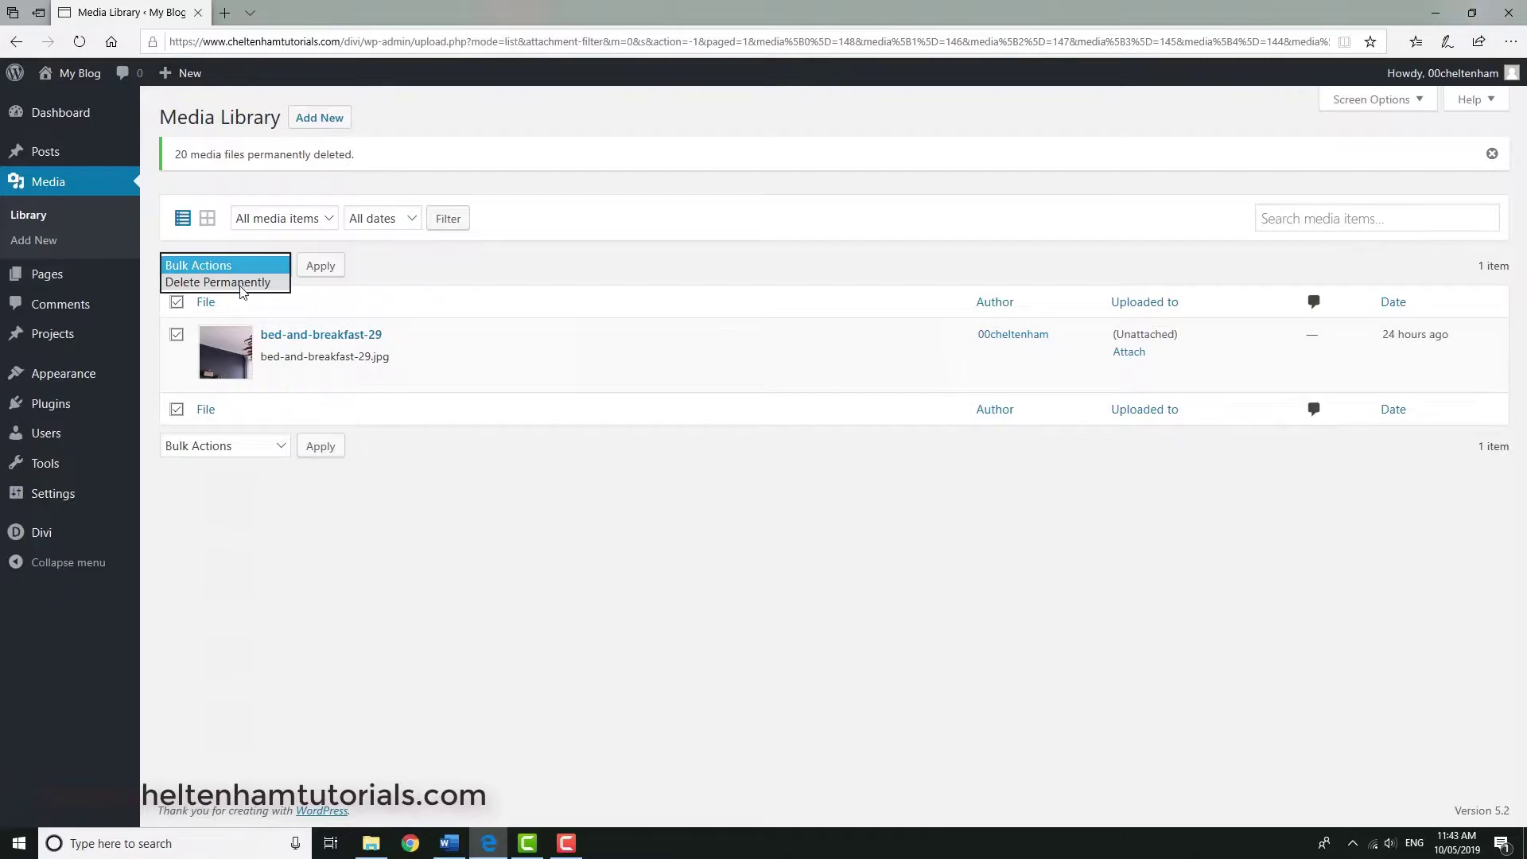
left_click(242, 285)
left_click(320, 267)
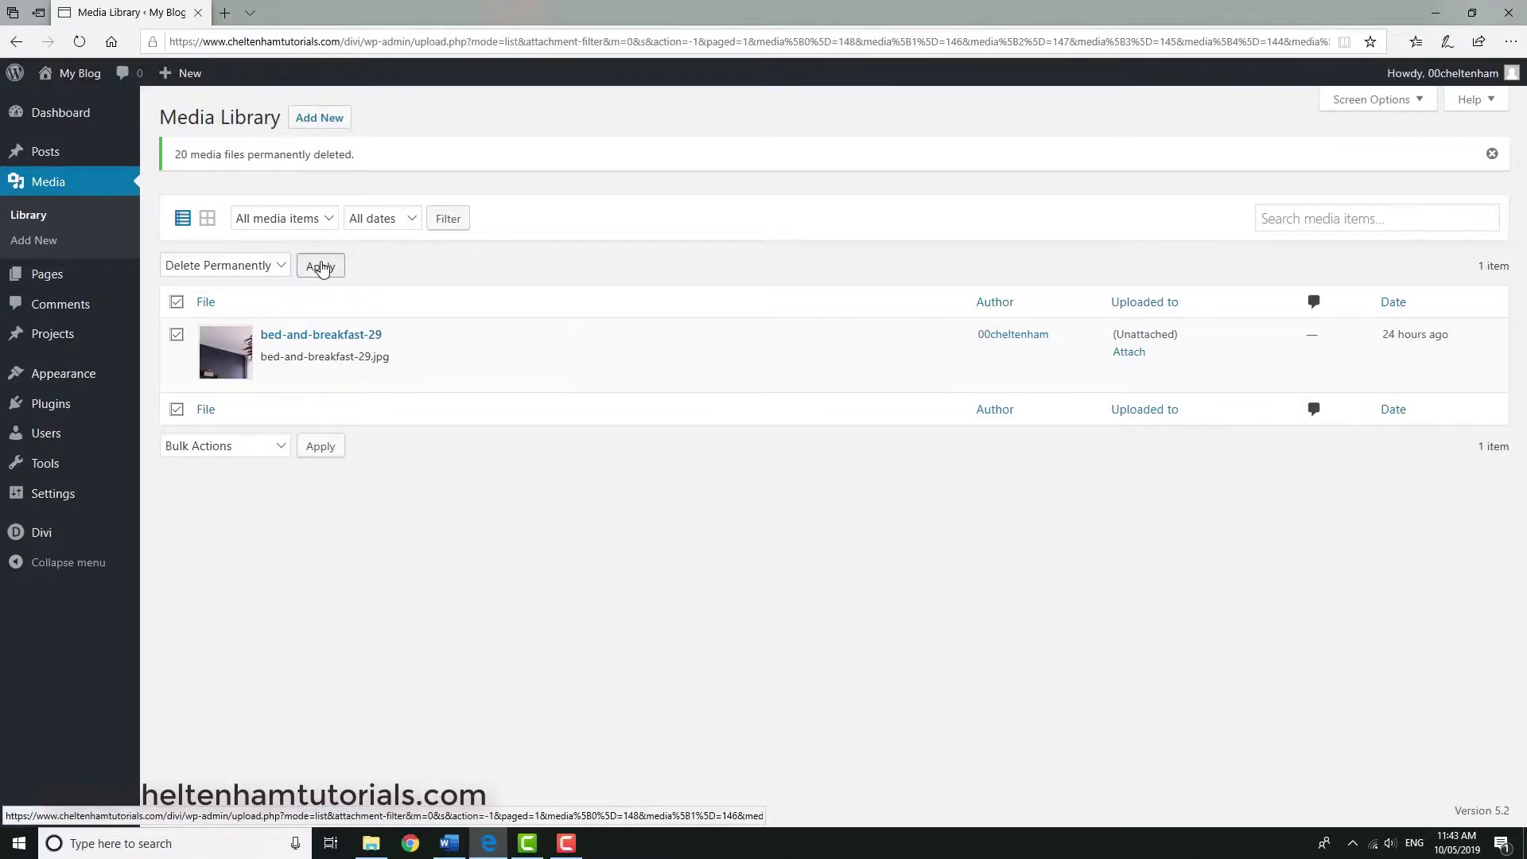
left_click(666, 523)
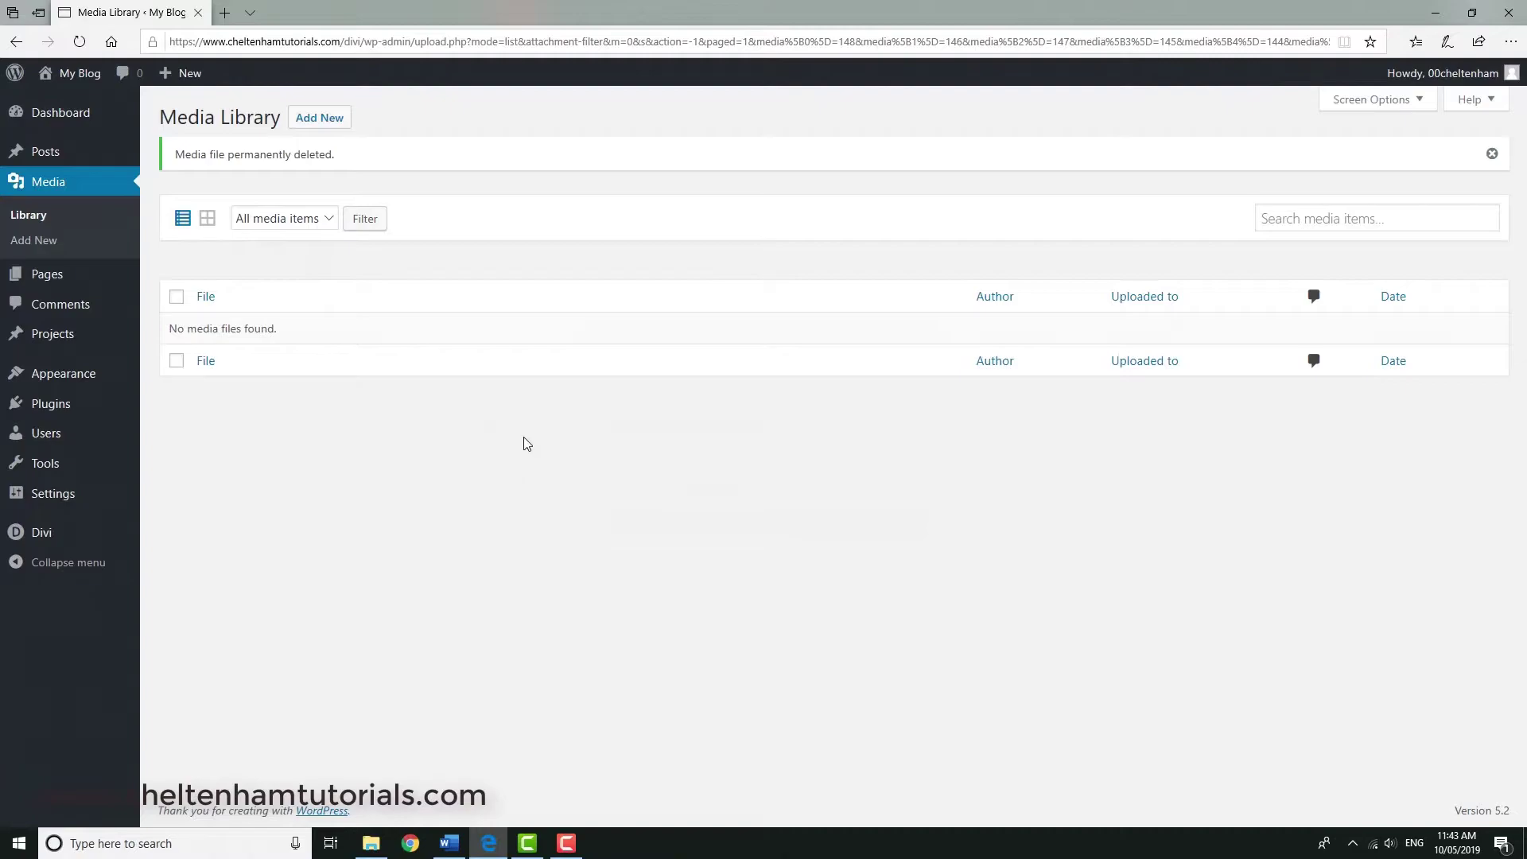
left_click(45, 275)
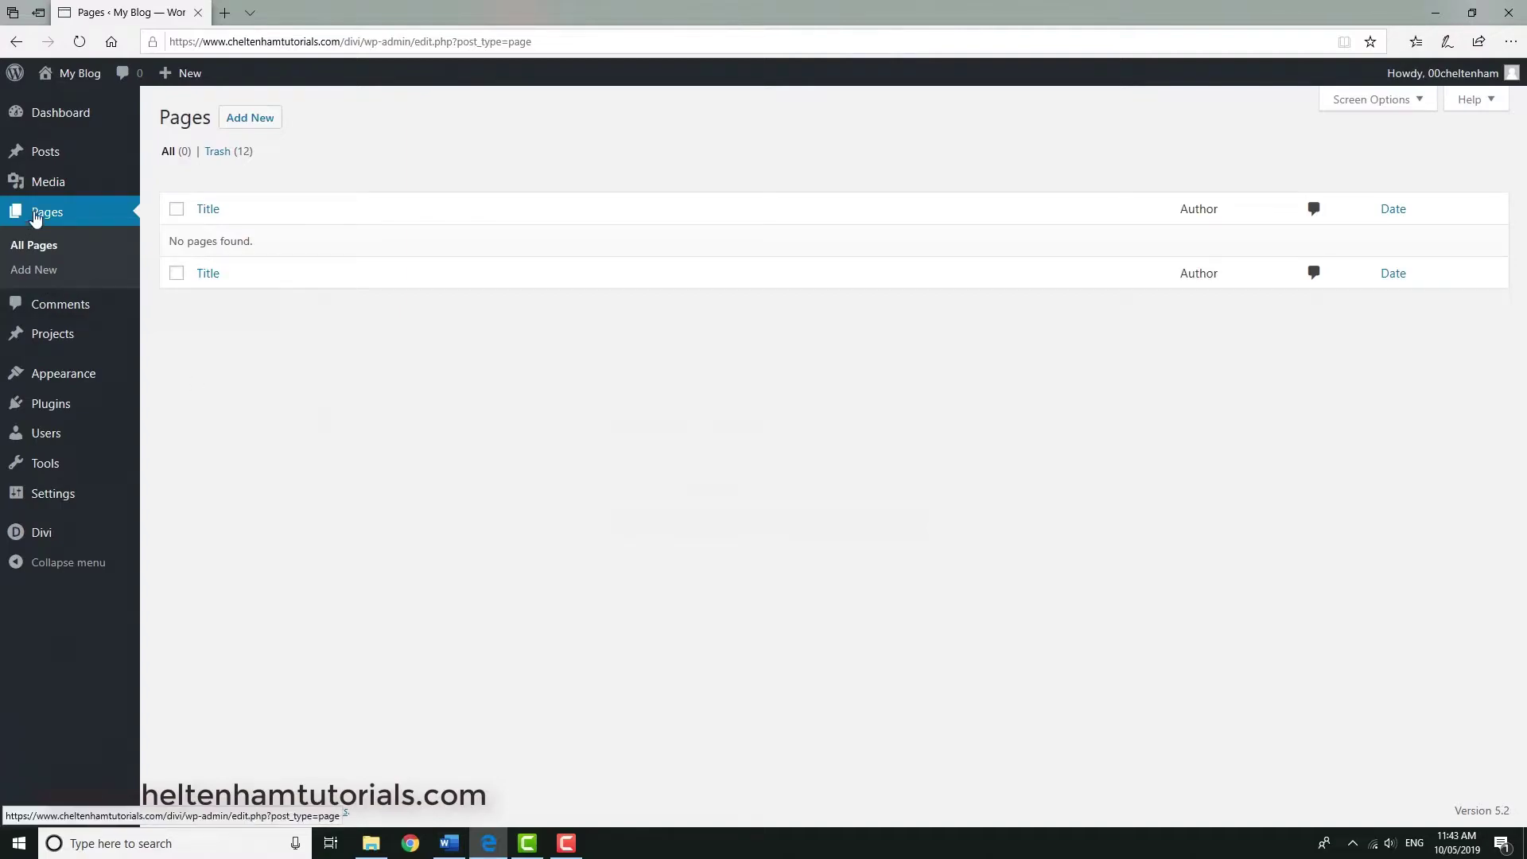
- Upload all images from 0Image2.jpg through Image145.jpg in the Downloads folder to the media library
mouse_move(57, 189)
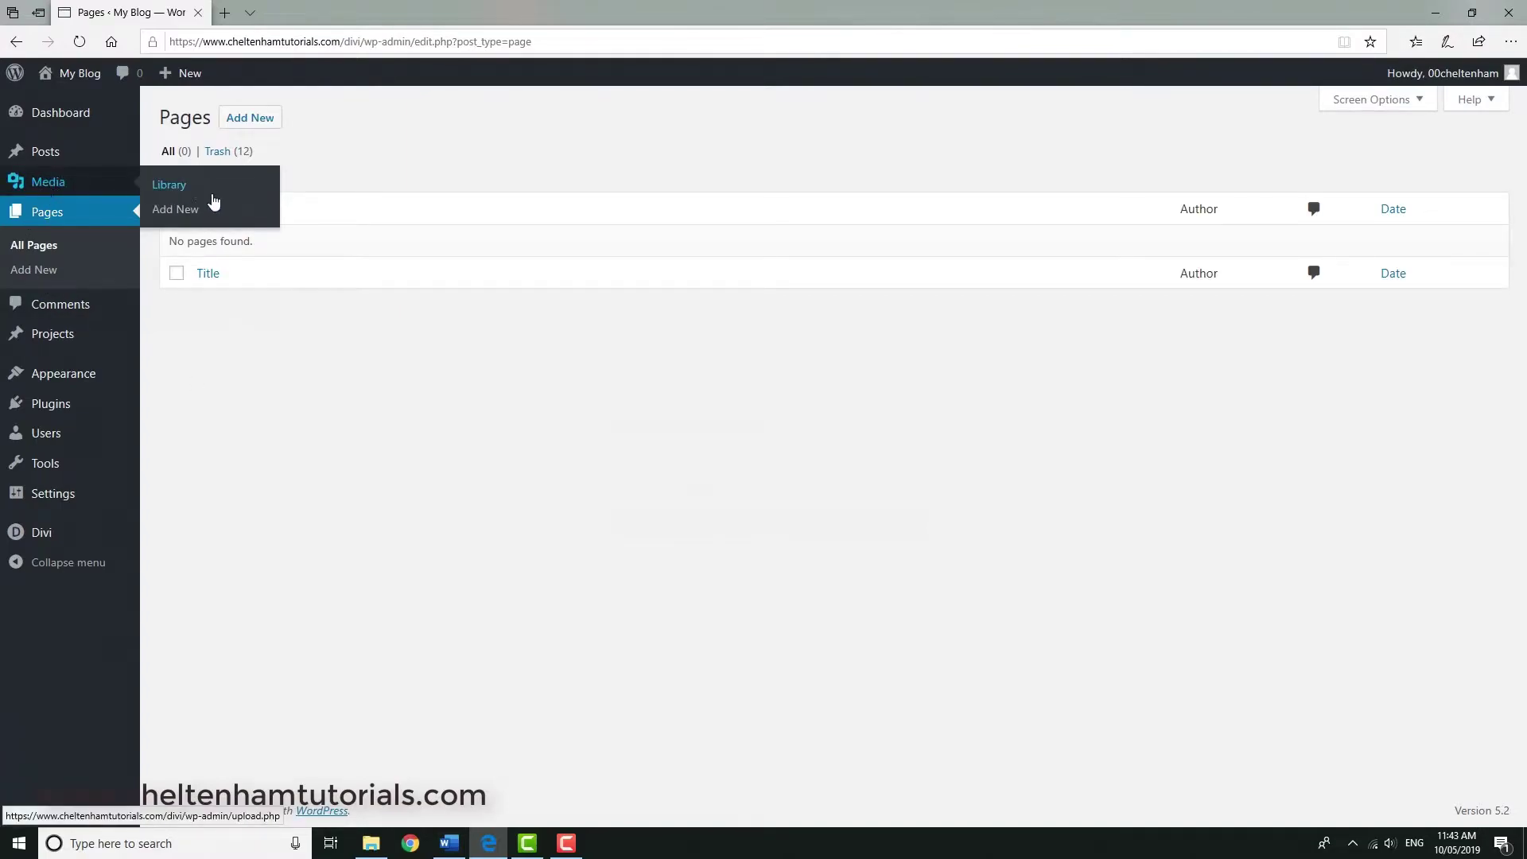
left_click(176, 211)
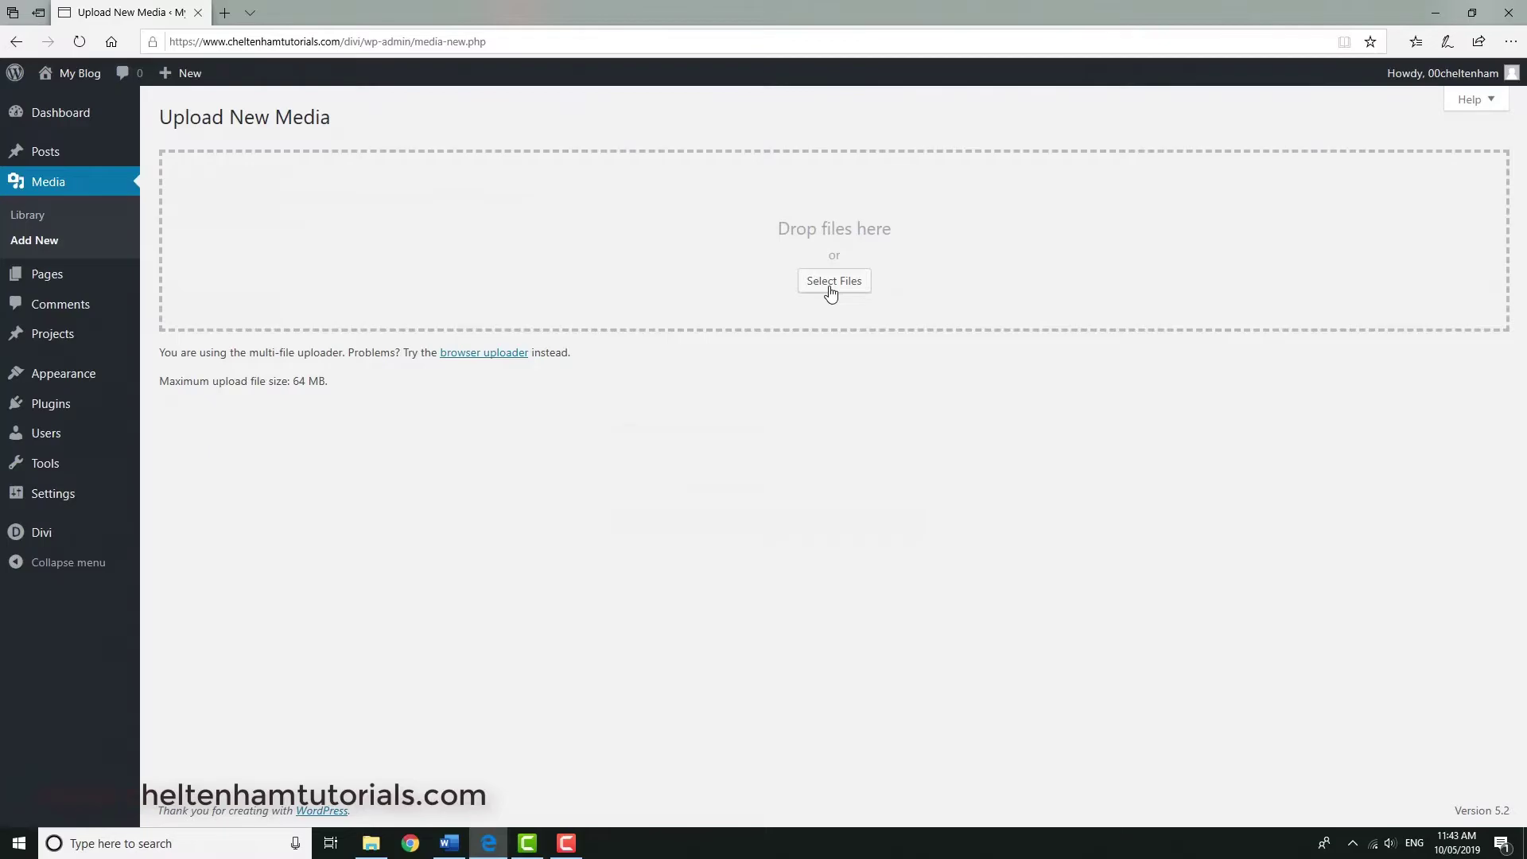
left_click(831, 288)
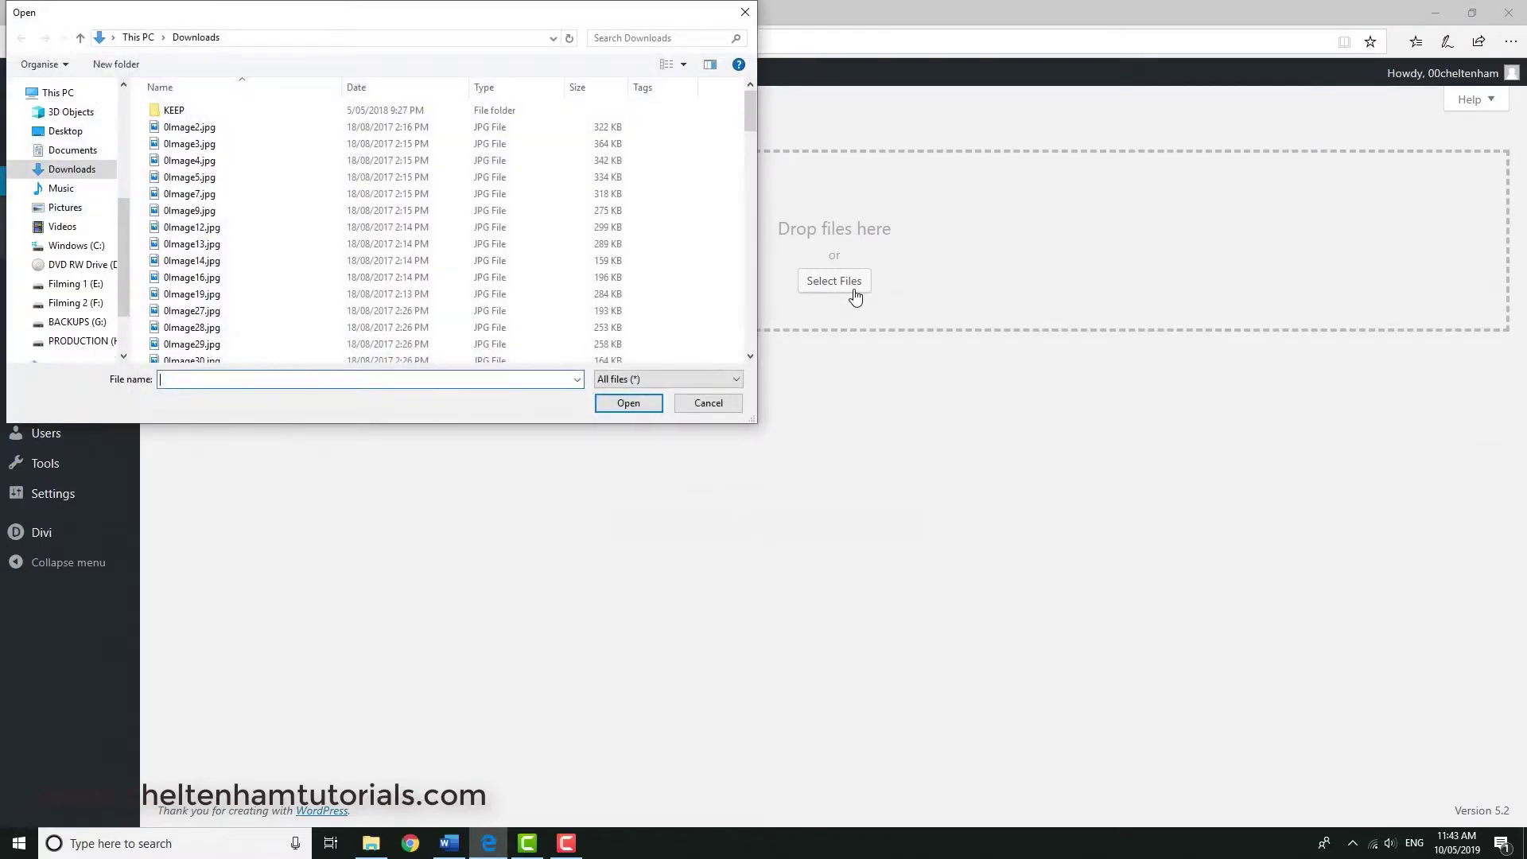
left_click(206, 128)
left_click_drag(749, 116, 749, 330)
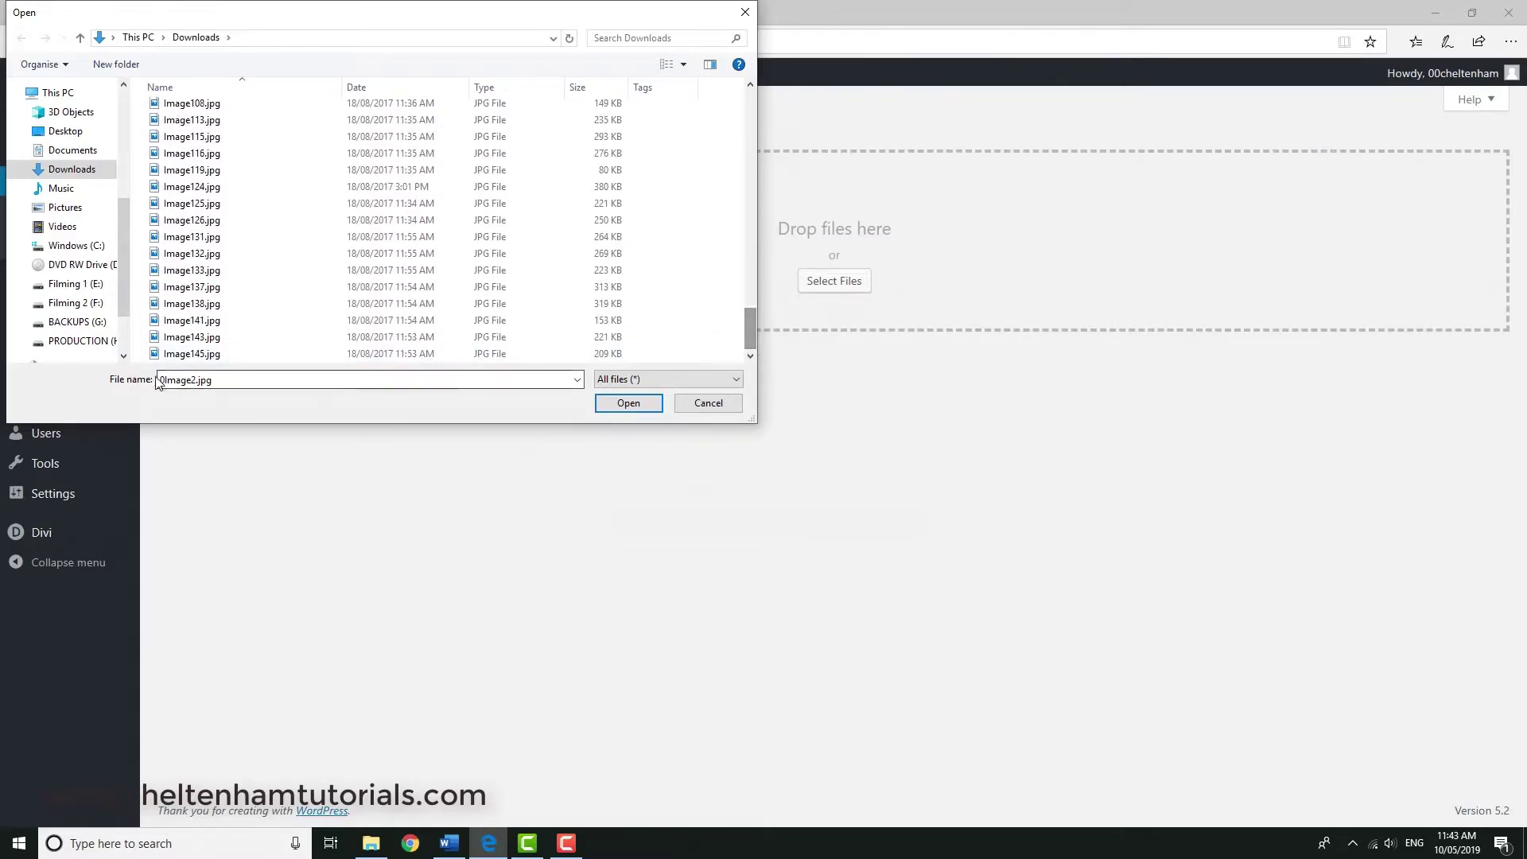
left_click(188, 354, "shift")
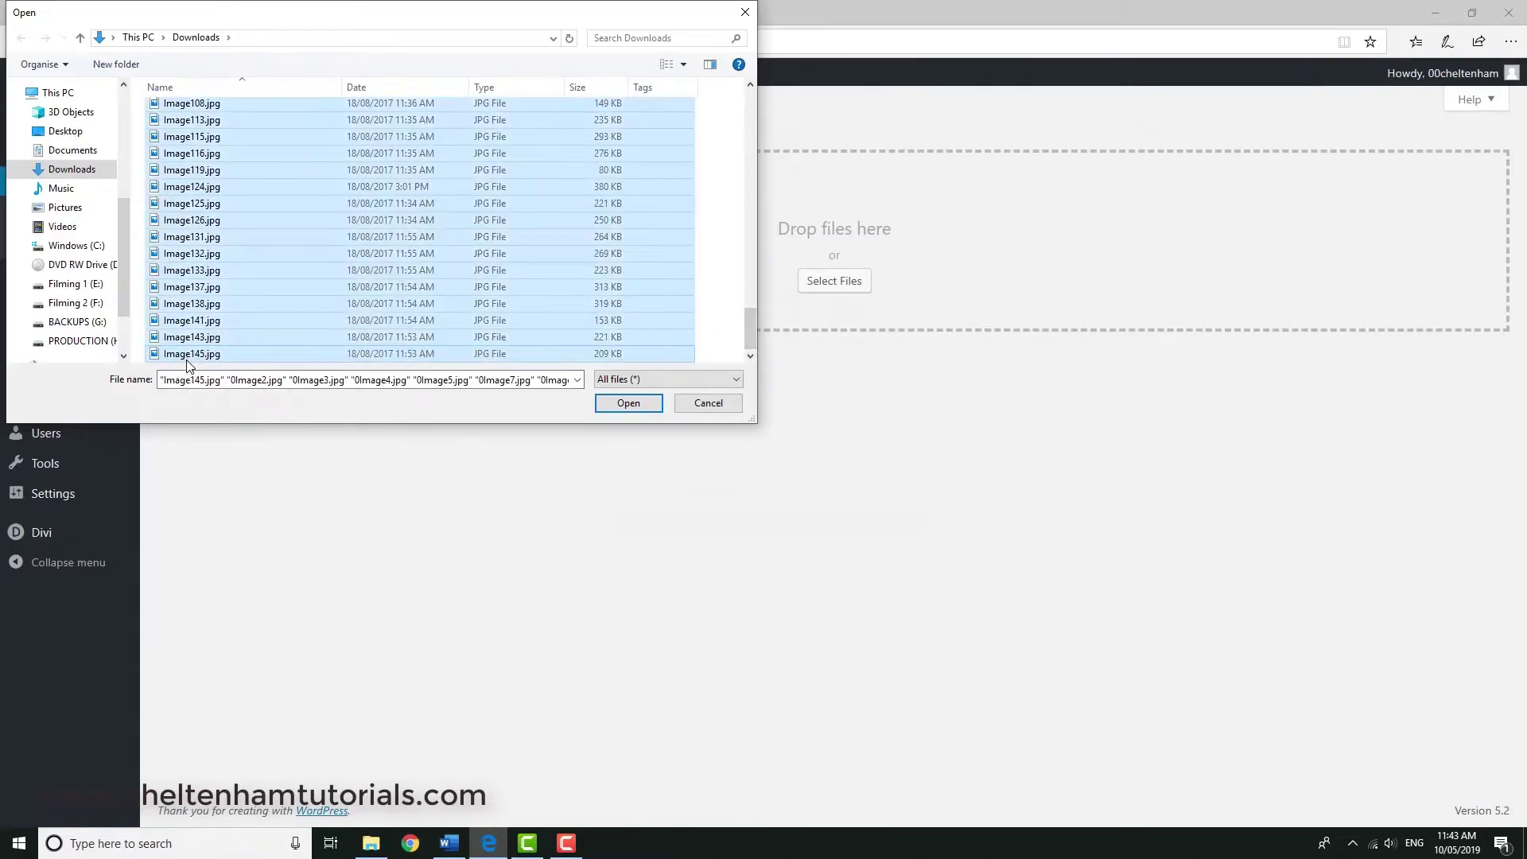
left_click(609, 405)
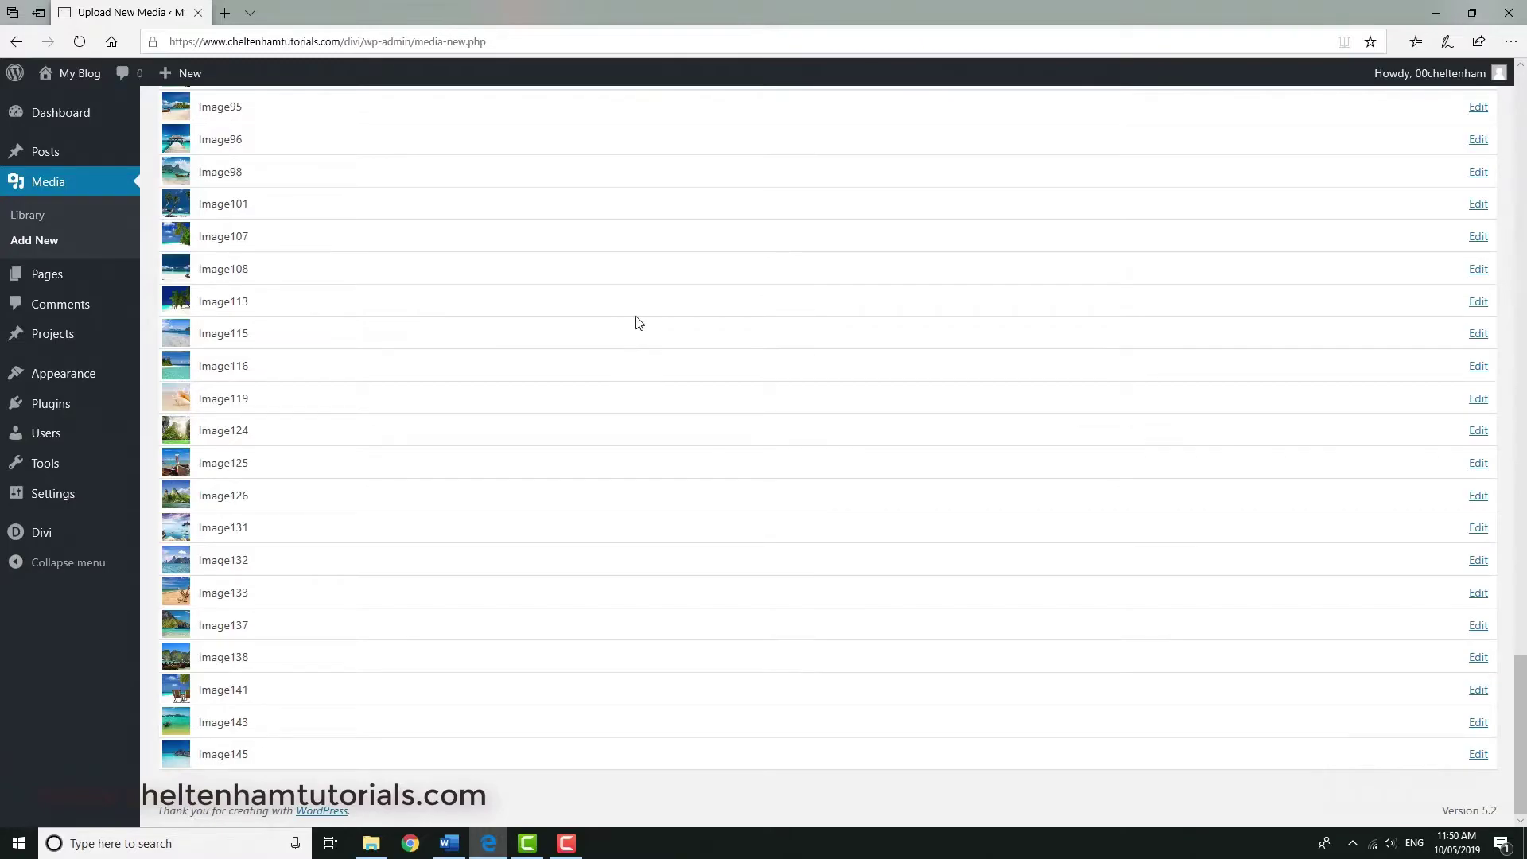
- Show the media library as a grid and look through the uploaded images
left_click(37, 219)
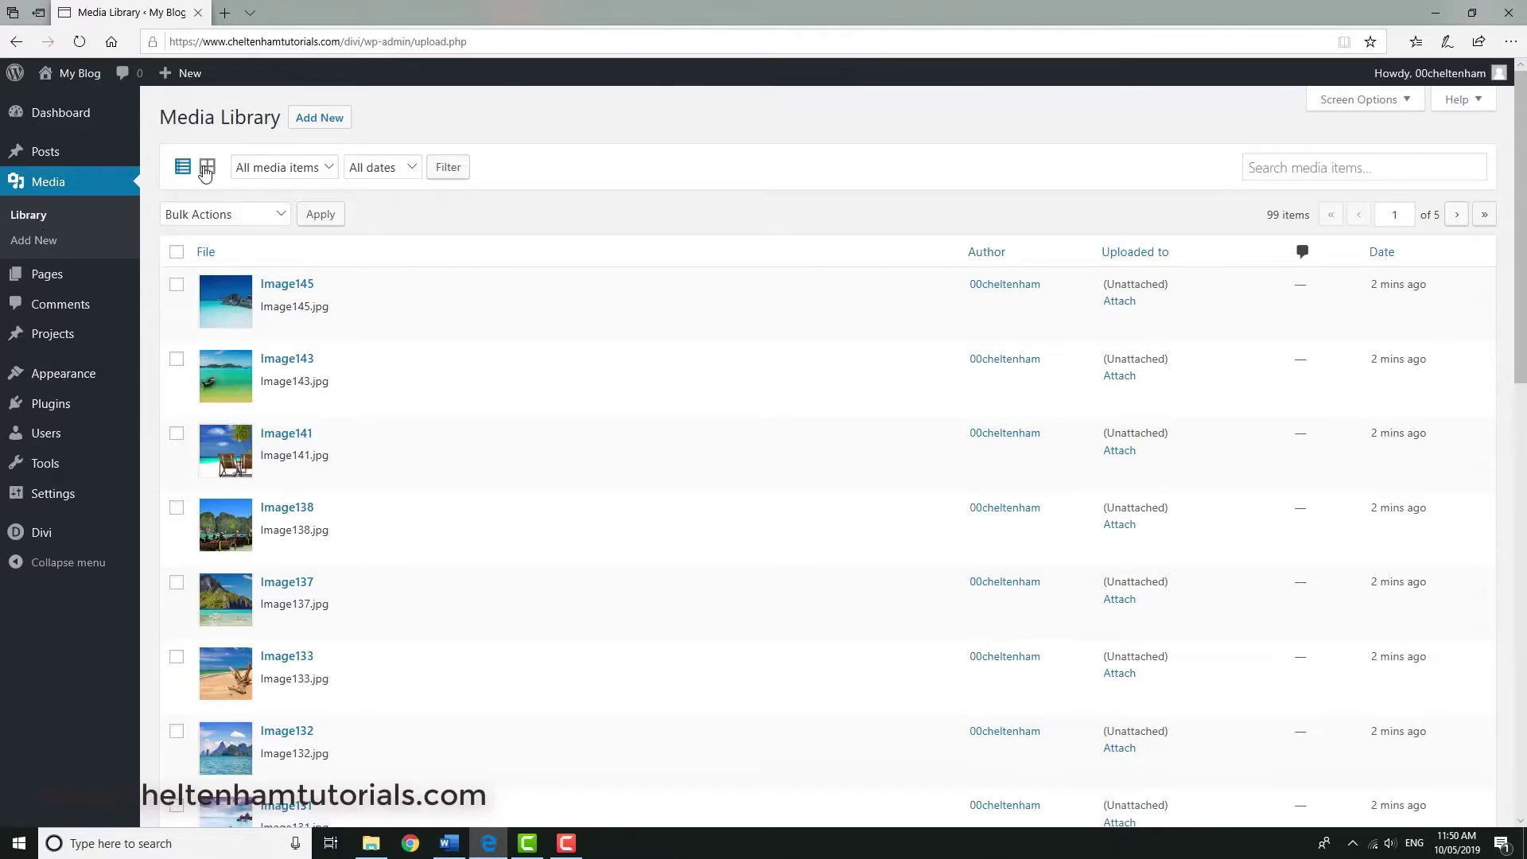
left_click(208, 167)
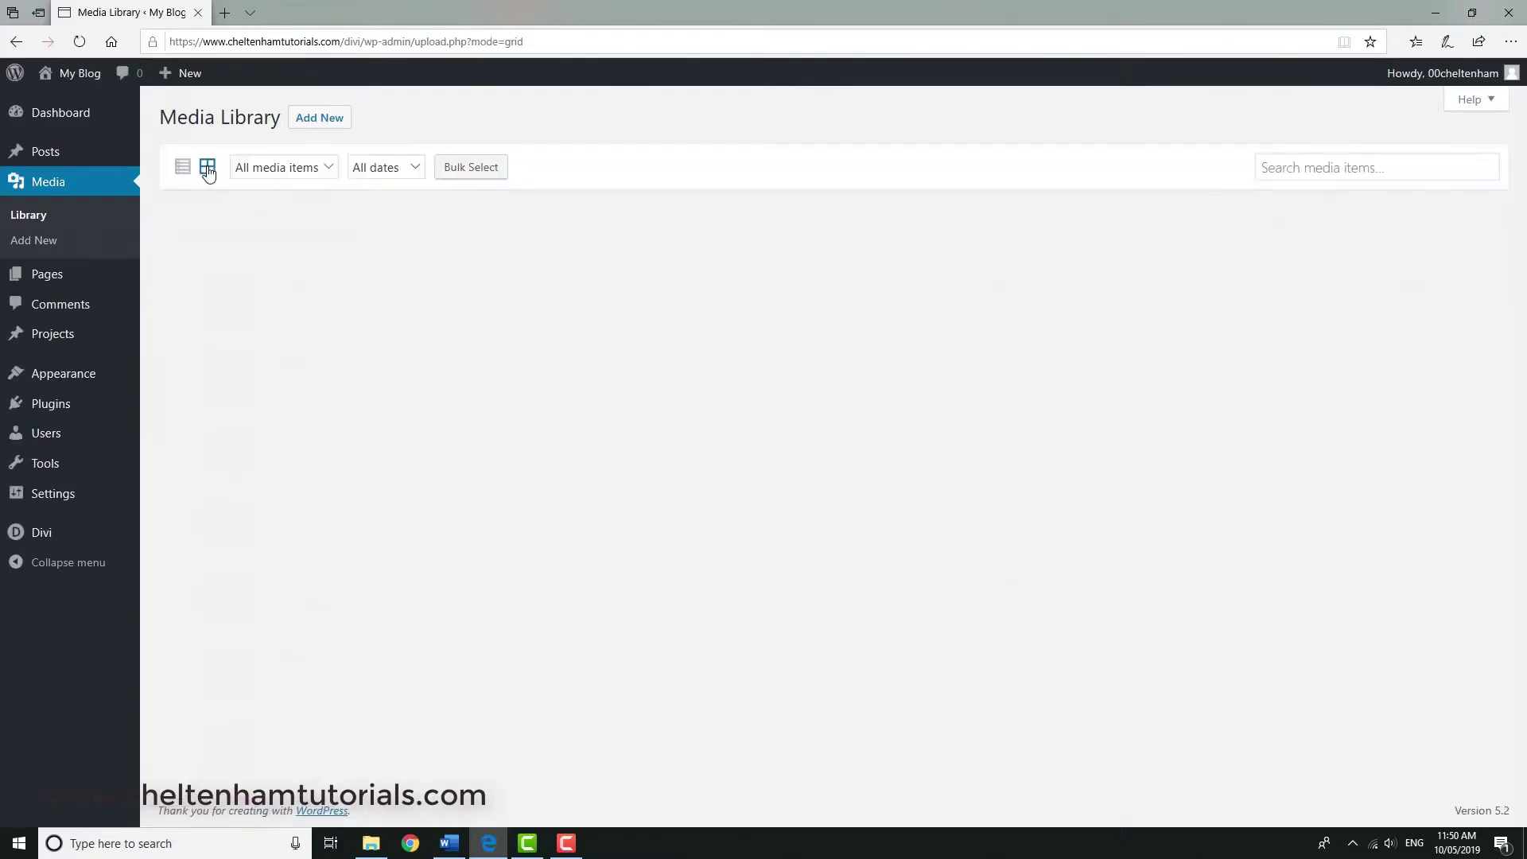
scroll(559, 327, "down", 5)
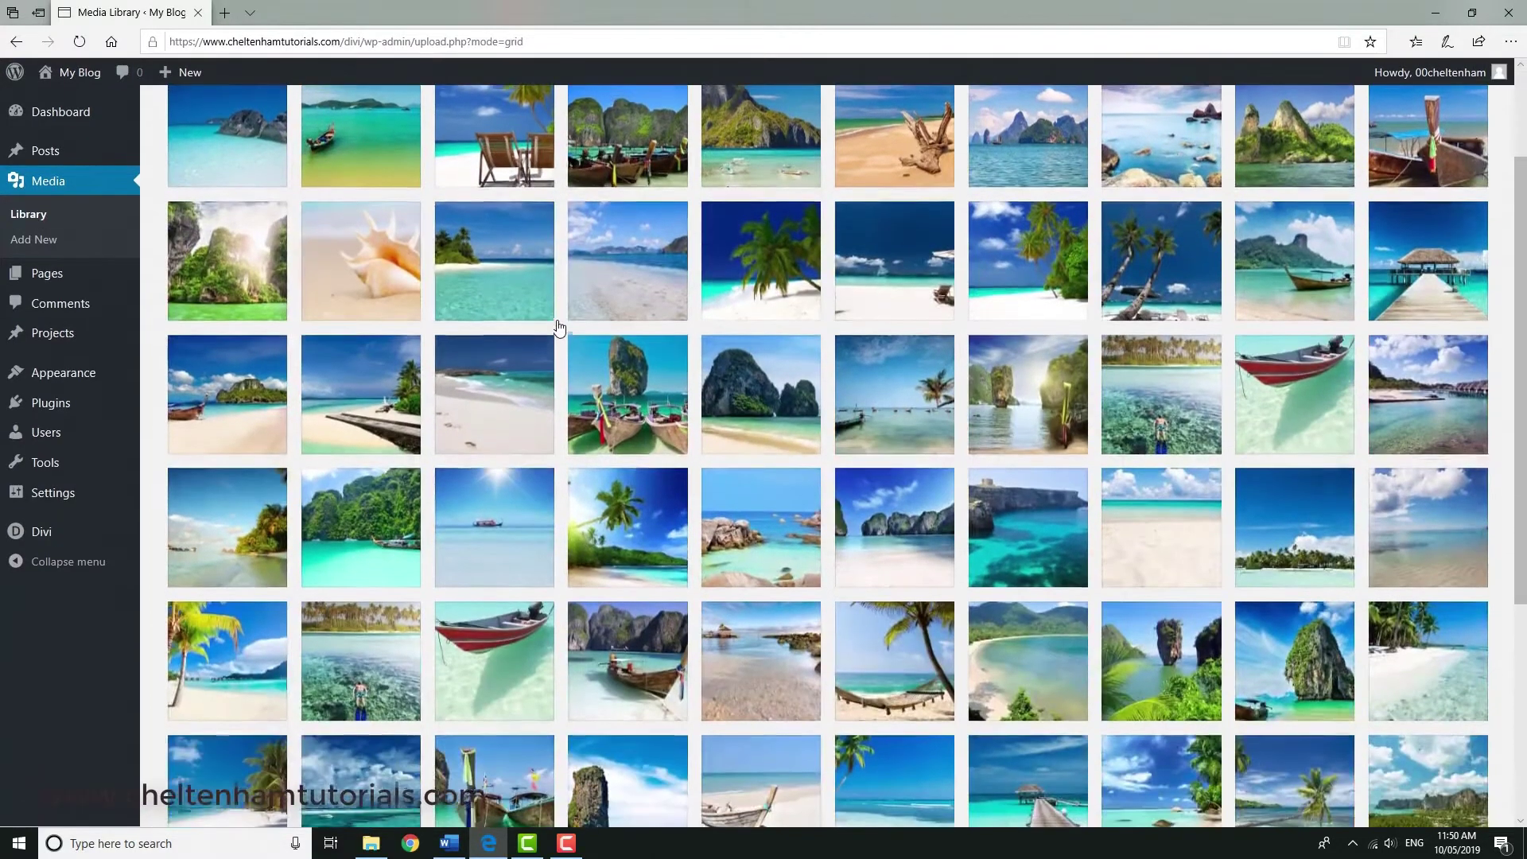
scroll(559, 328, "down", 5)
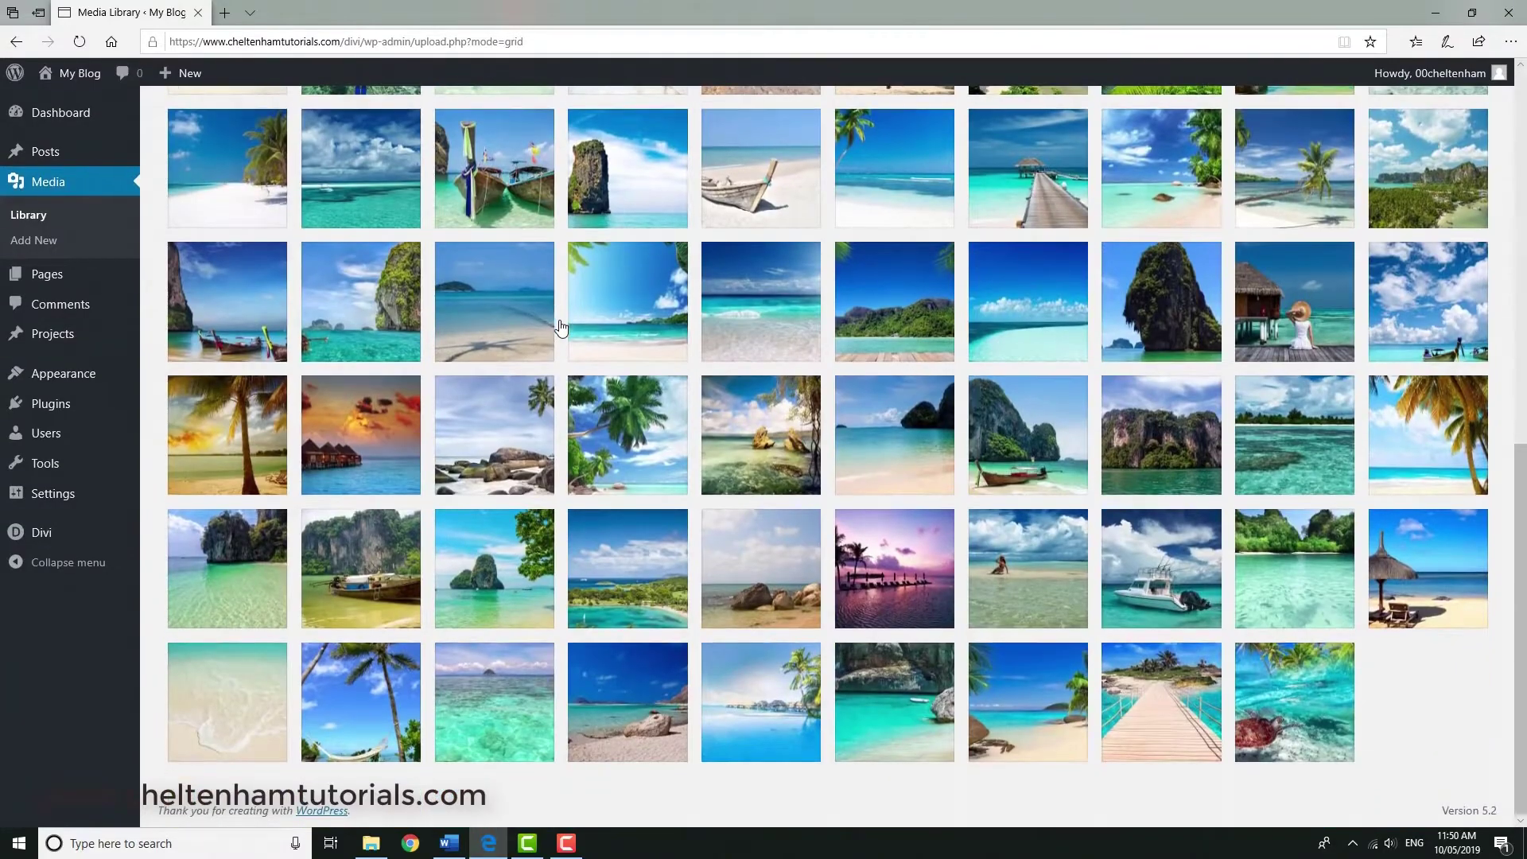
scroll(559, 328, "up", 10)
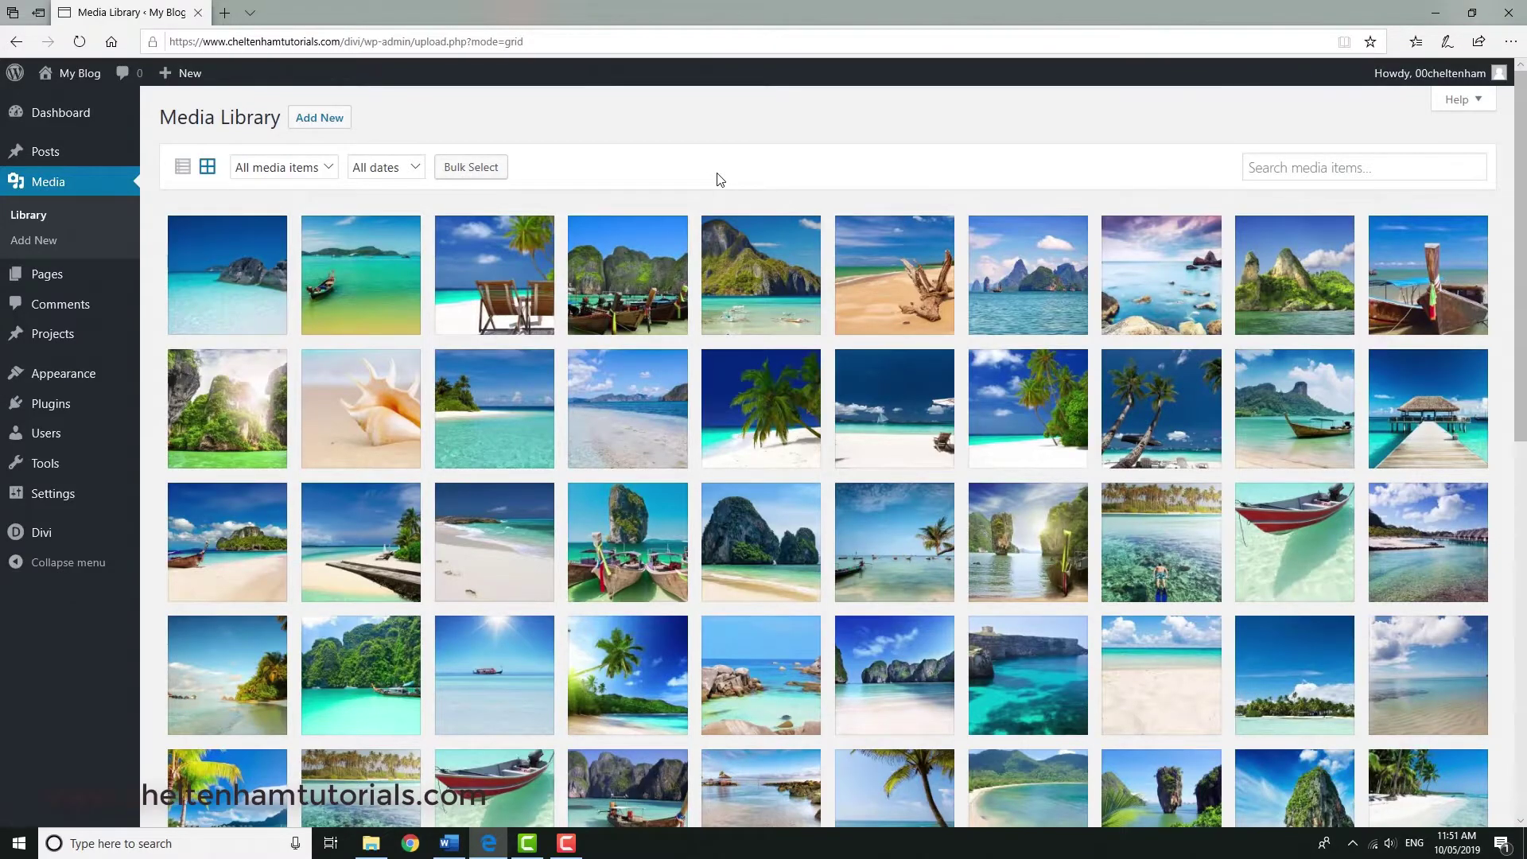
scroll(717, 176, "down", 6)
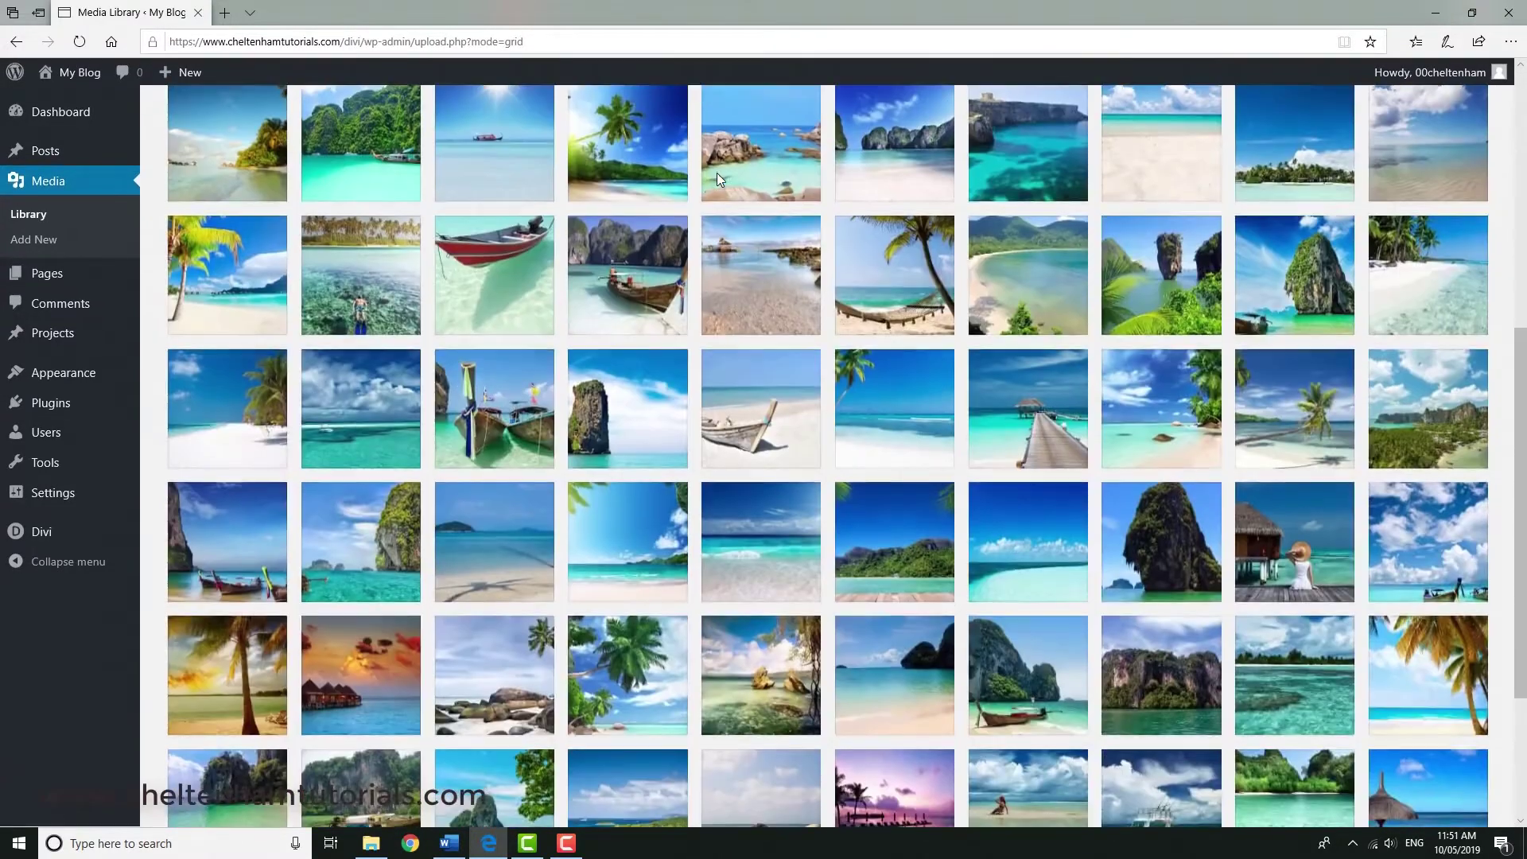
scroll(717, 174, "down", 3)
scroll(712, 187, "up", 10)
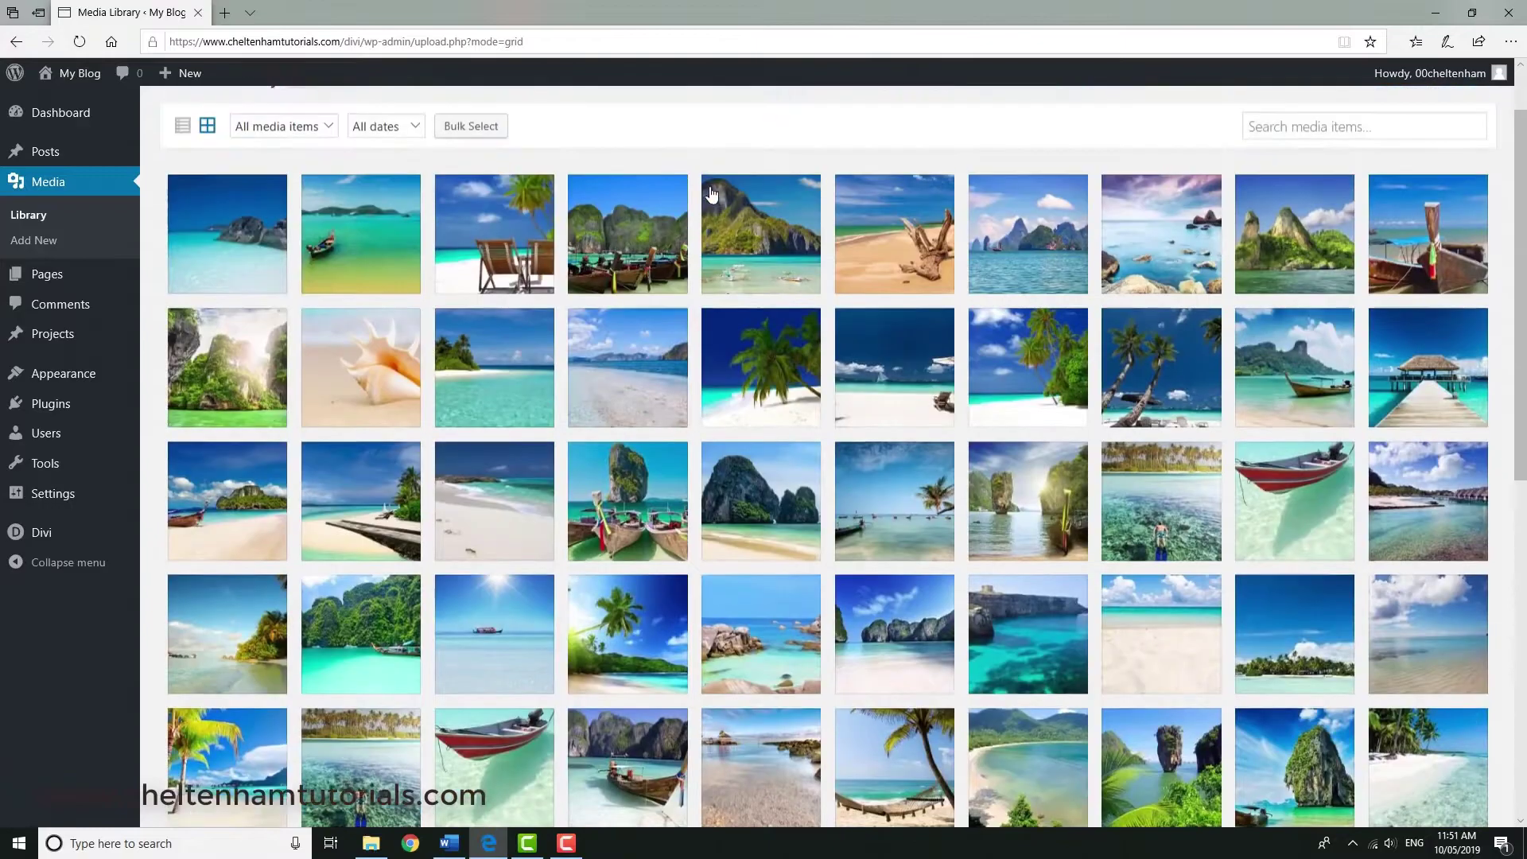
scroll(710, 193, "up", 1)
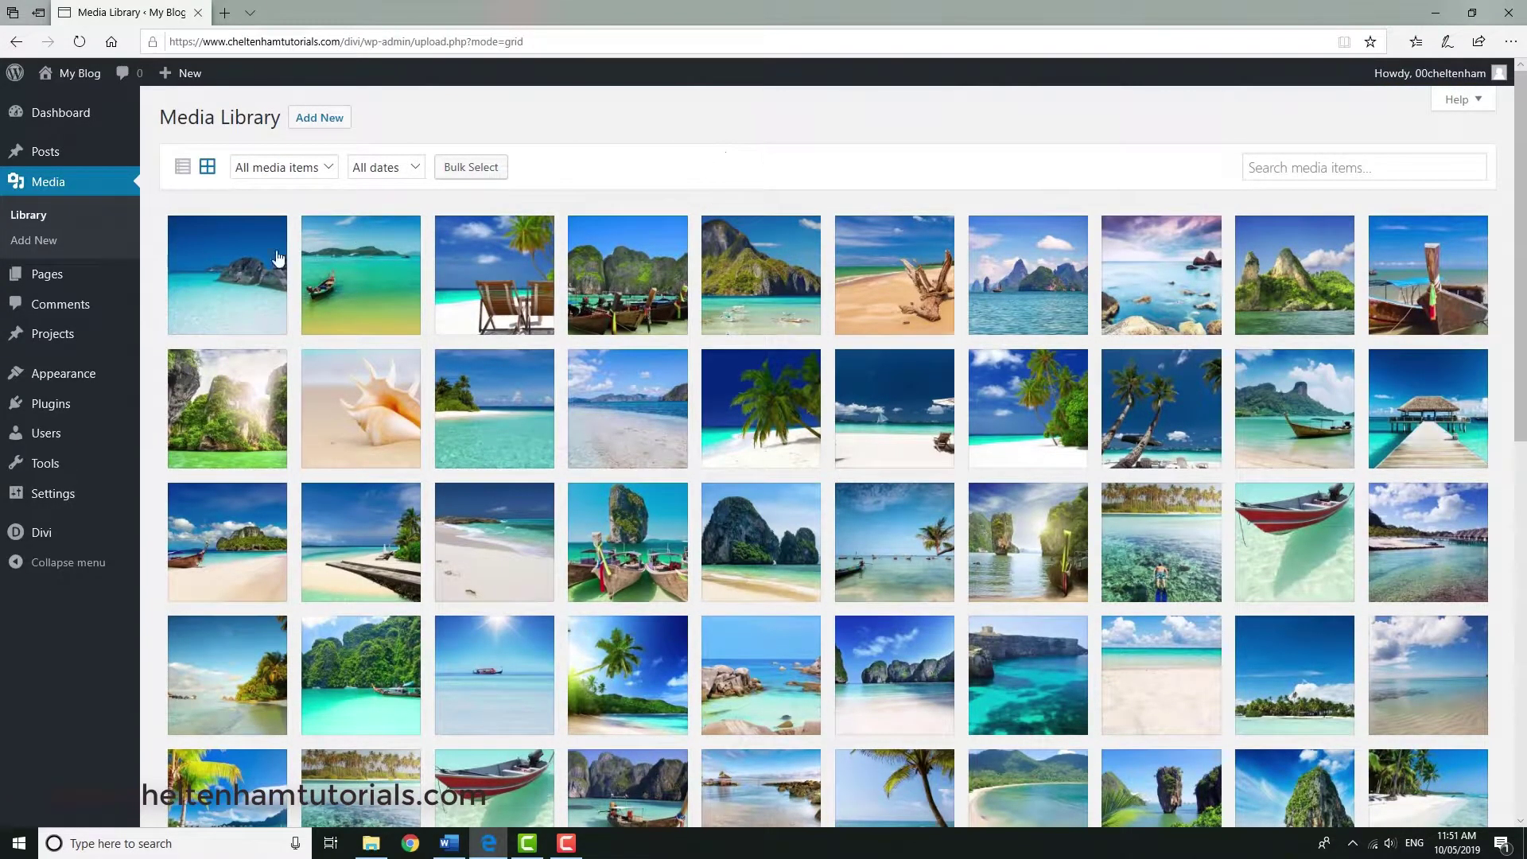
- Create a new page titled "Home Page" and publish it
mouse_move(45, 282)
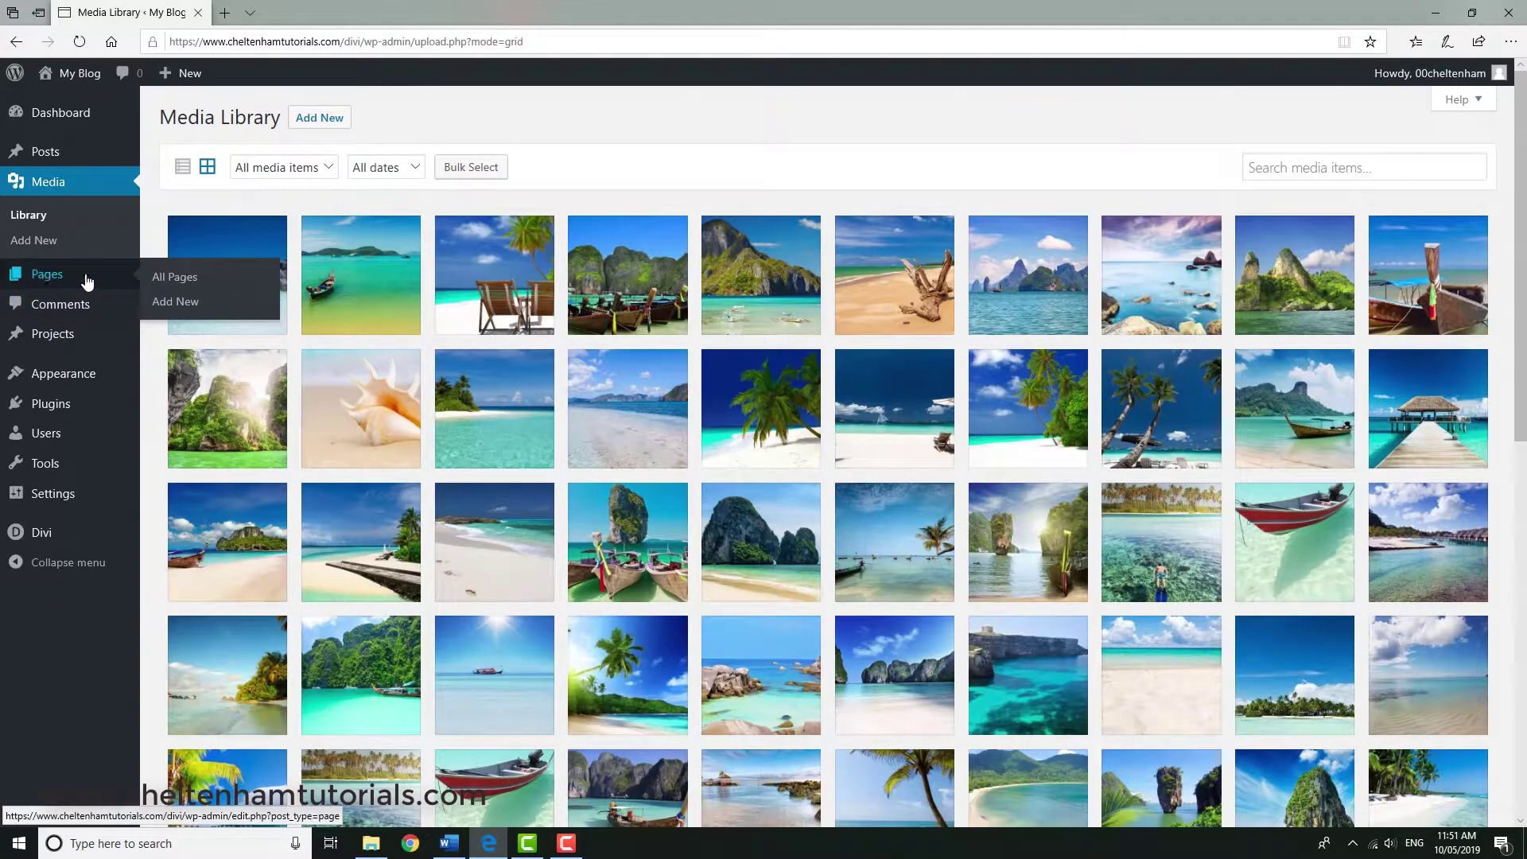
left_click(177, 307)
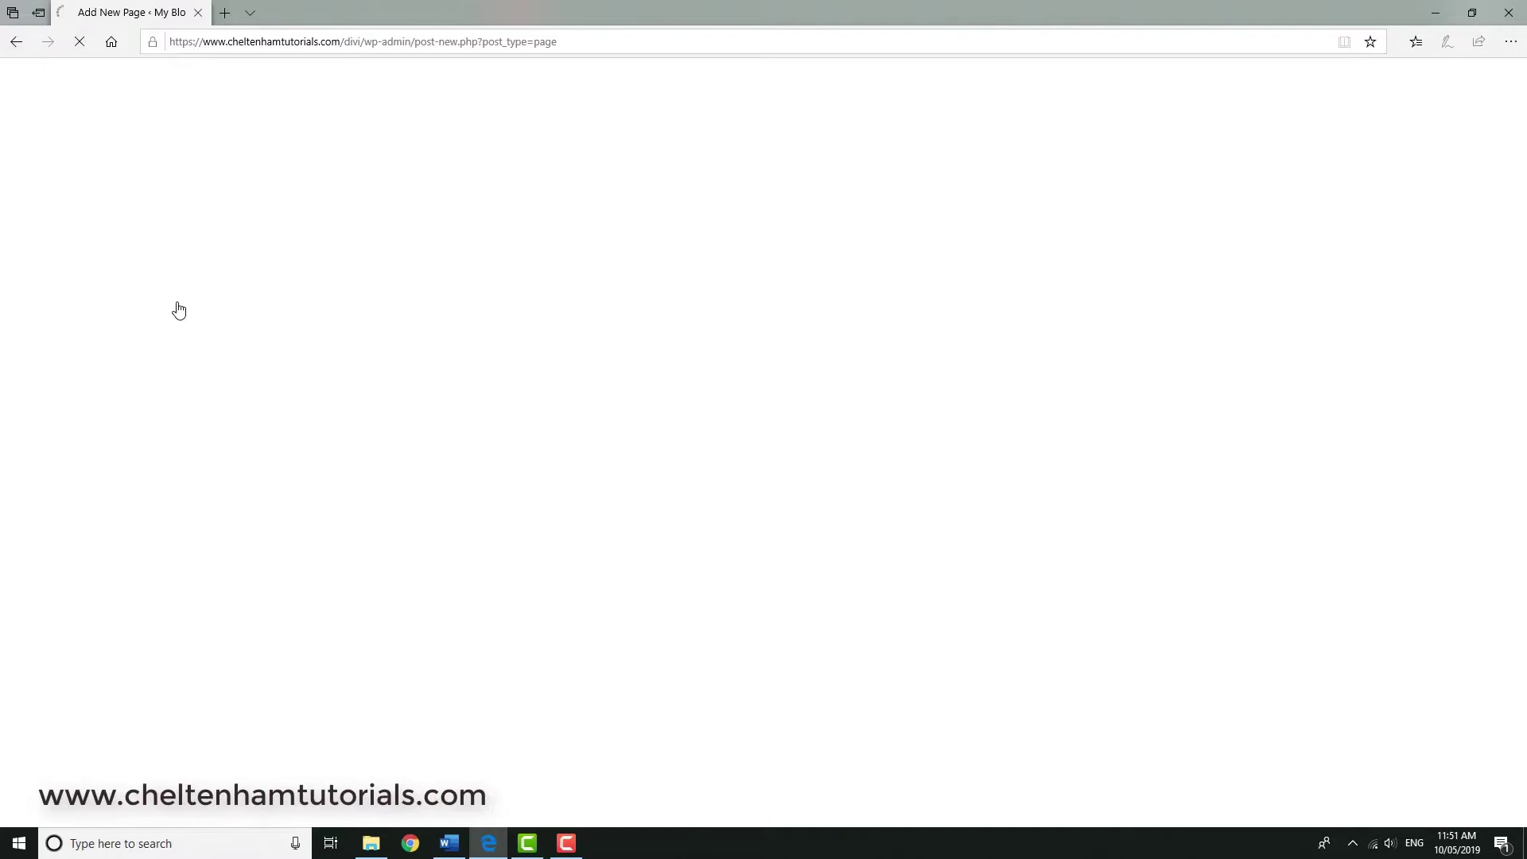
left_click(501, 240)
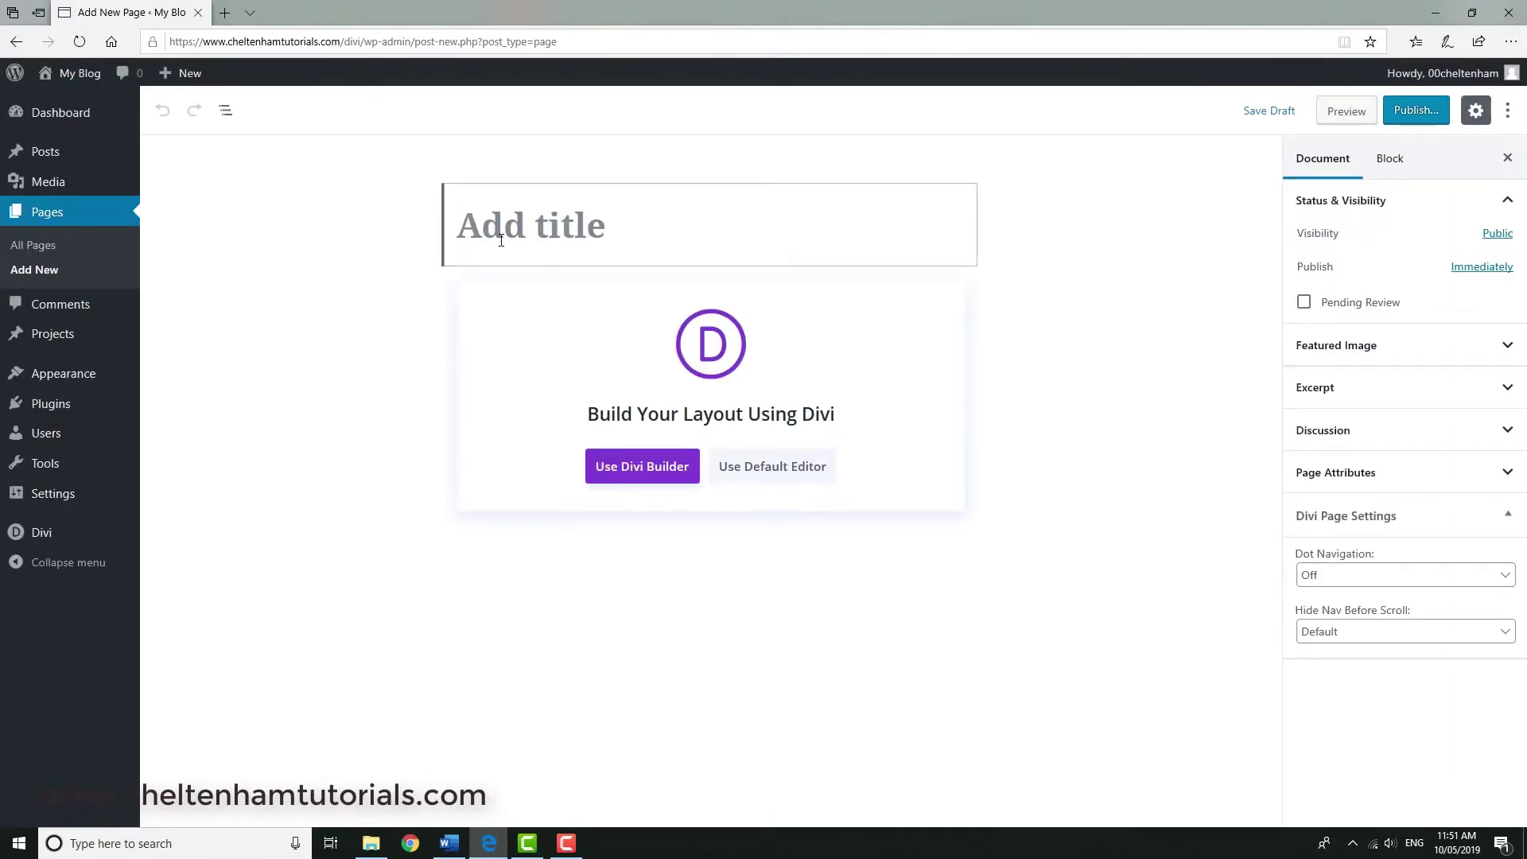
type("Home ")
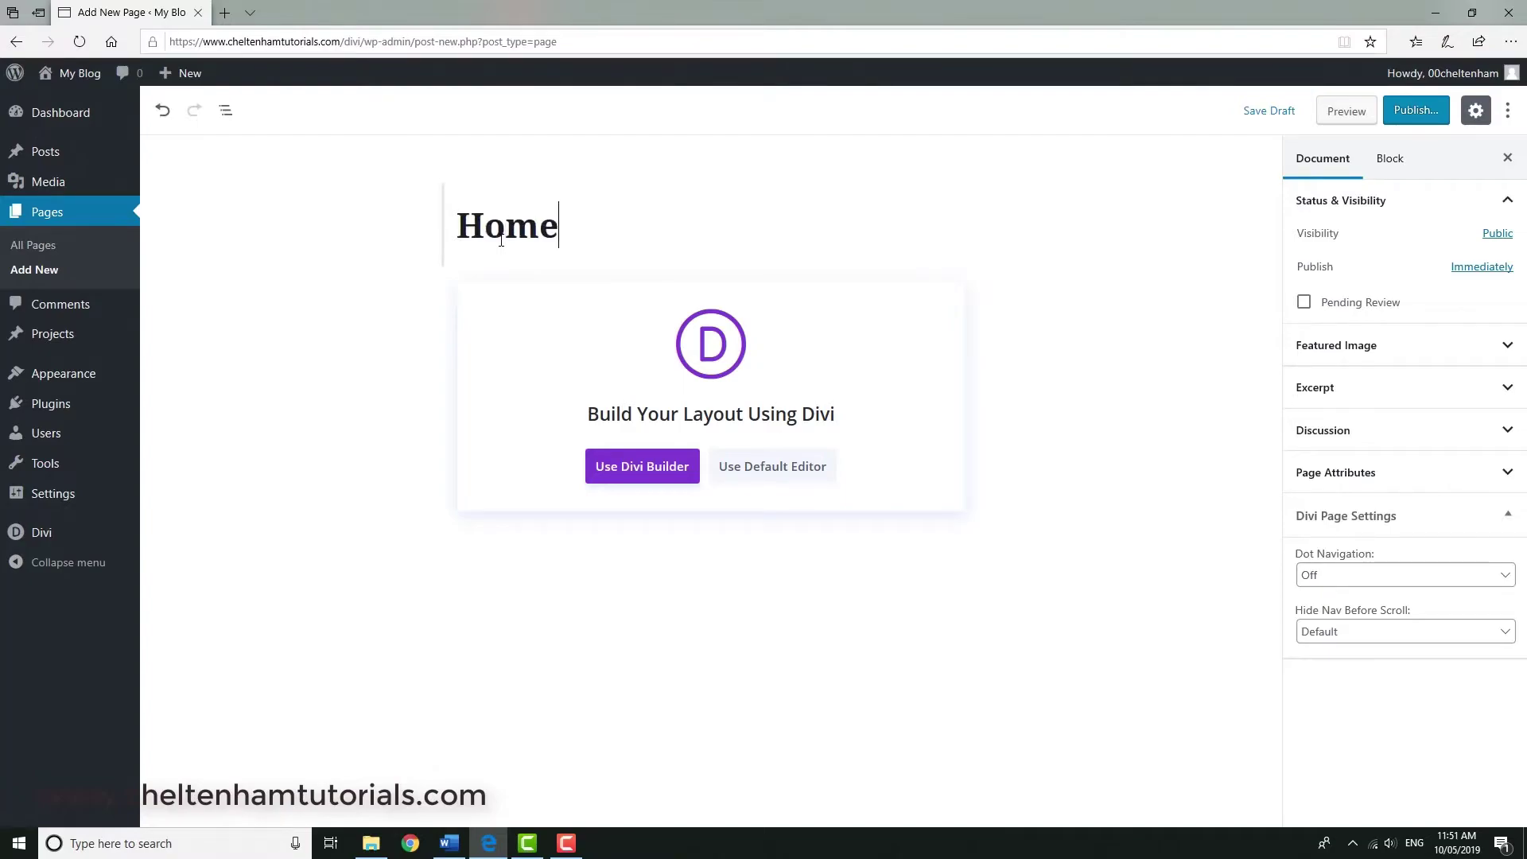
type("Page")
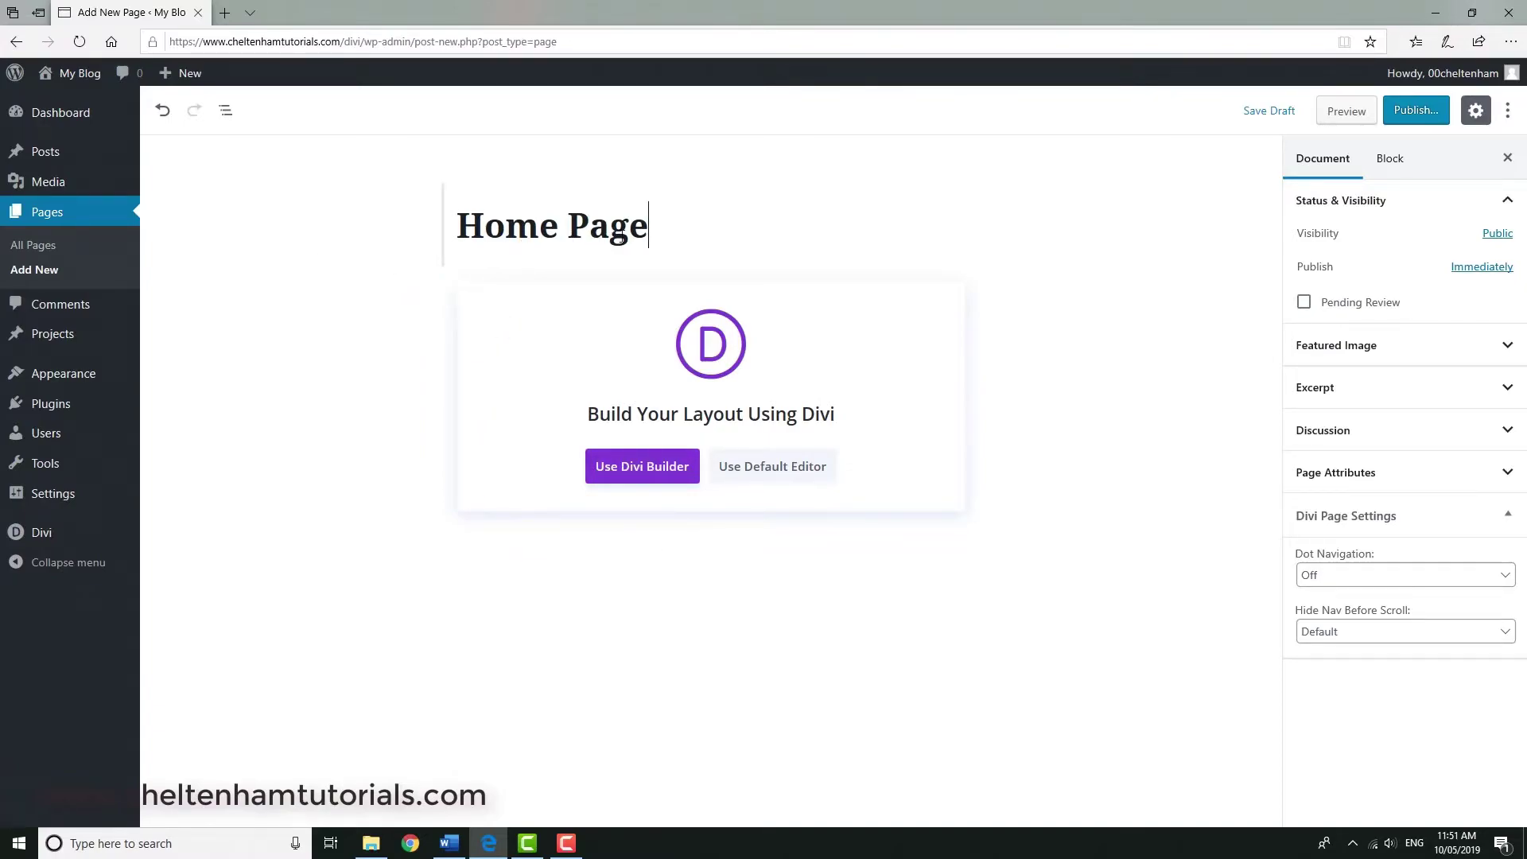
left_click(1416, 111)
left_click(1418, 112)
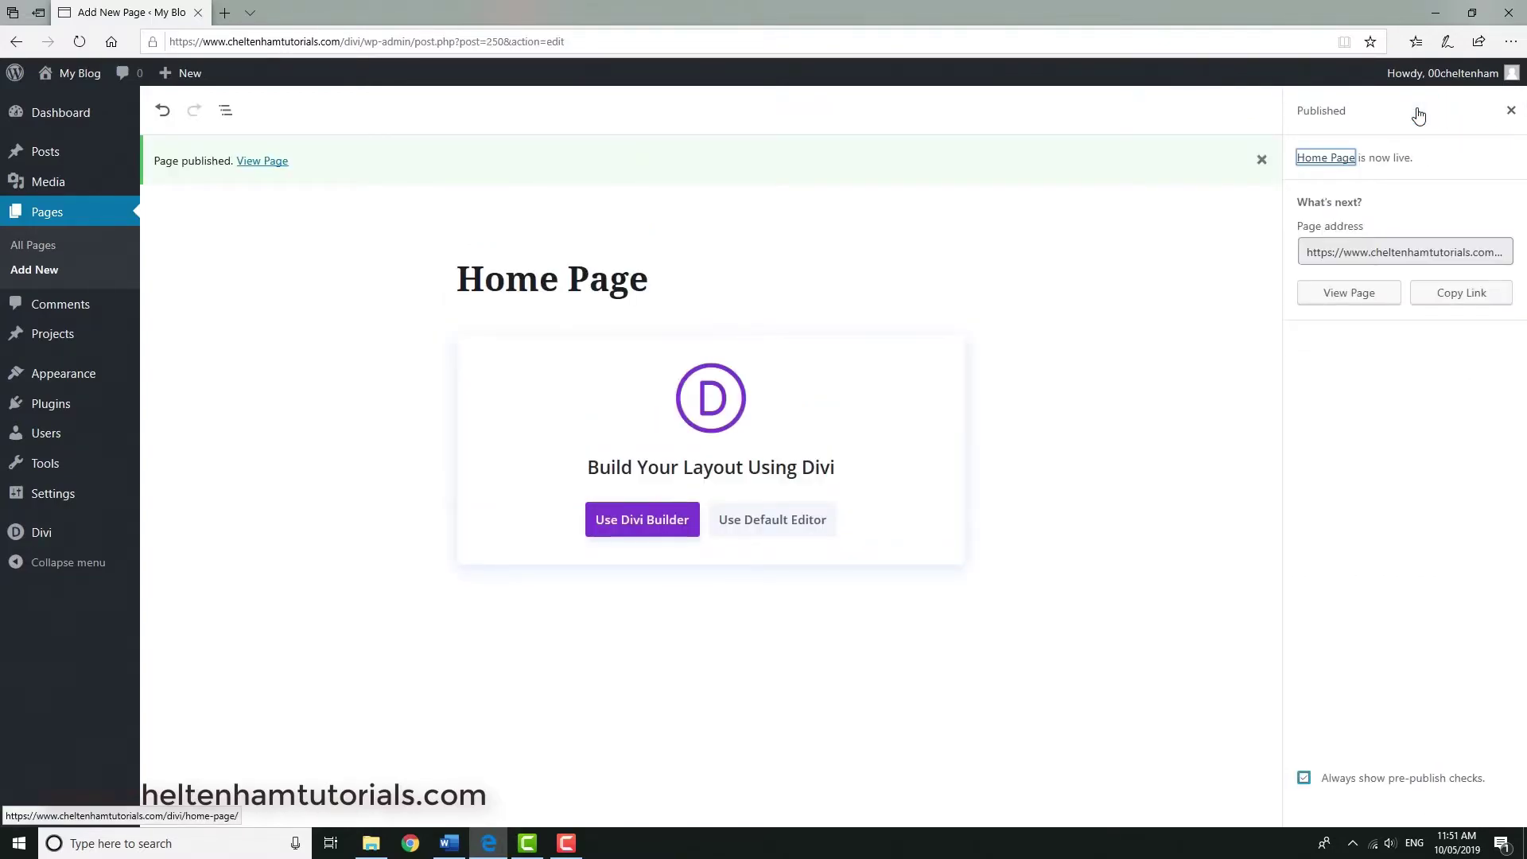
- Return to the list of pages, then add and publish a new page titled "About"
left_click(28, 253)
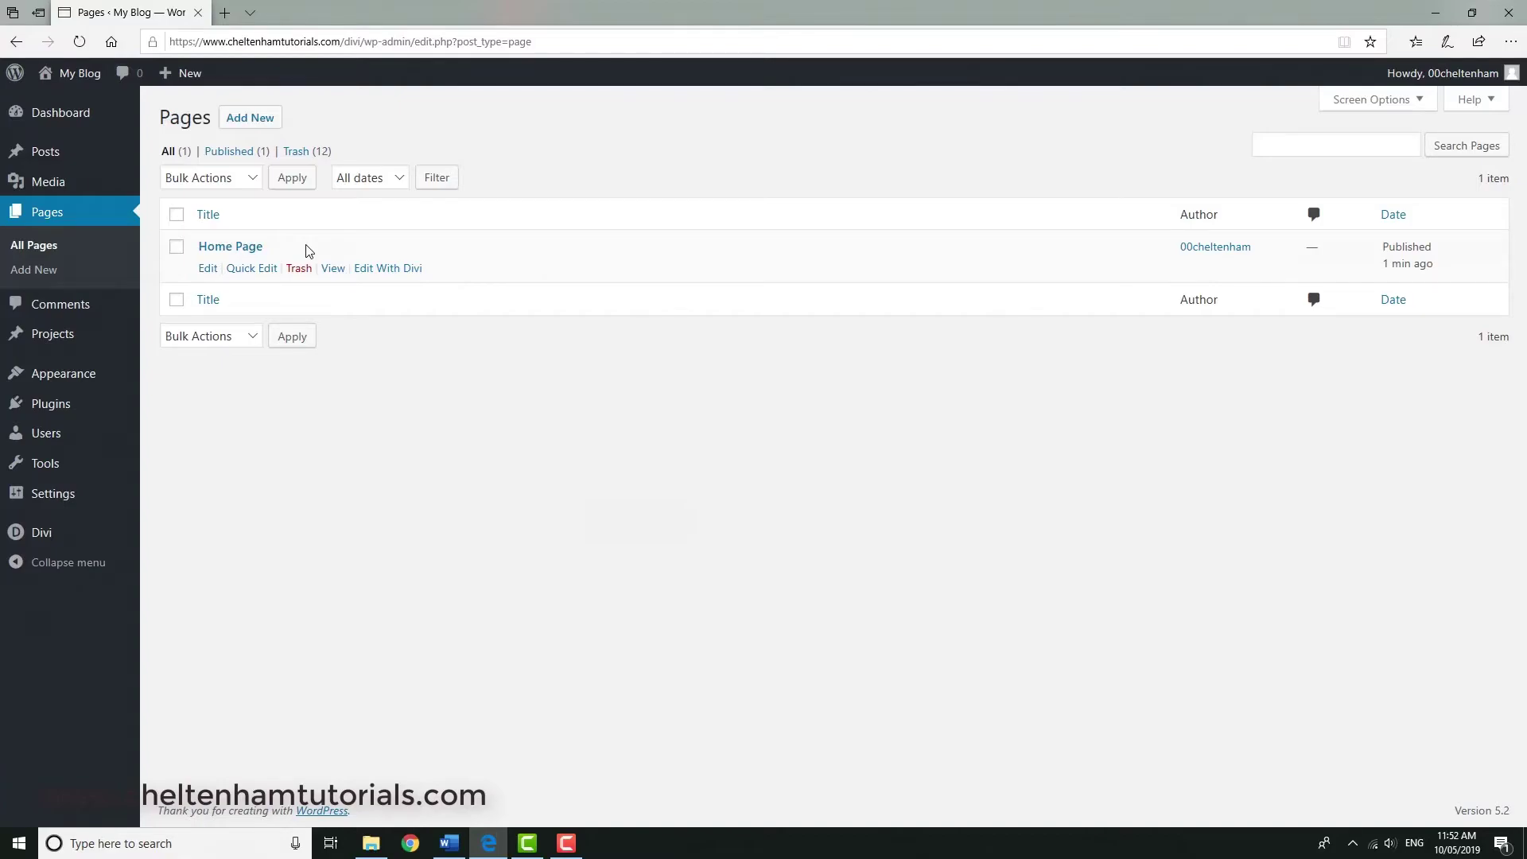
left_click(253, 127)
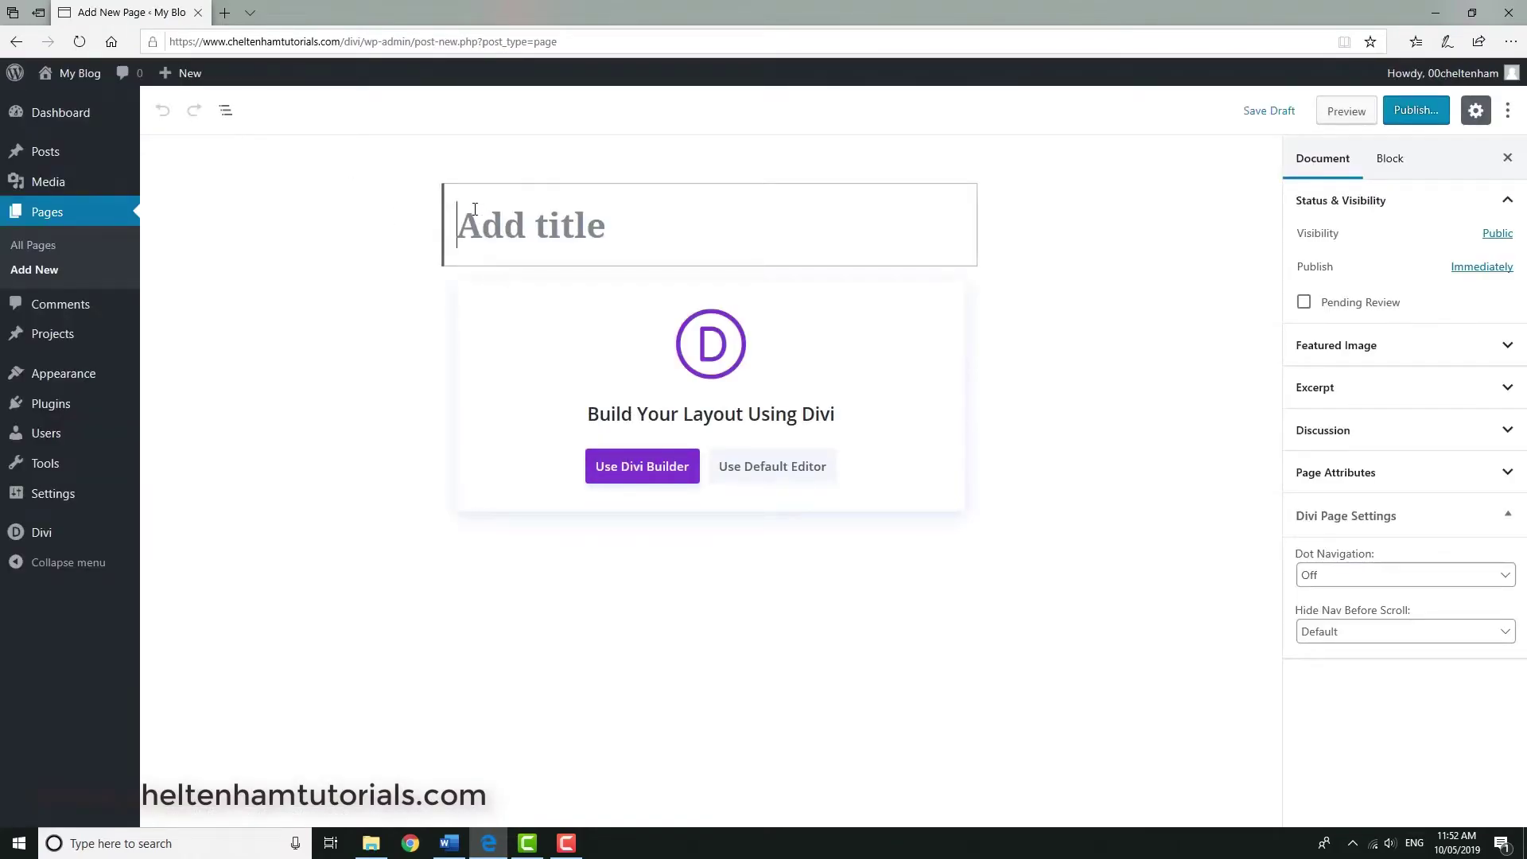
type("A")
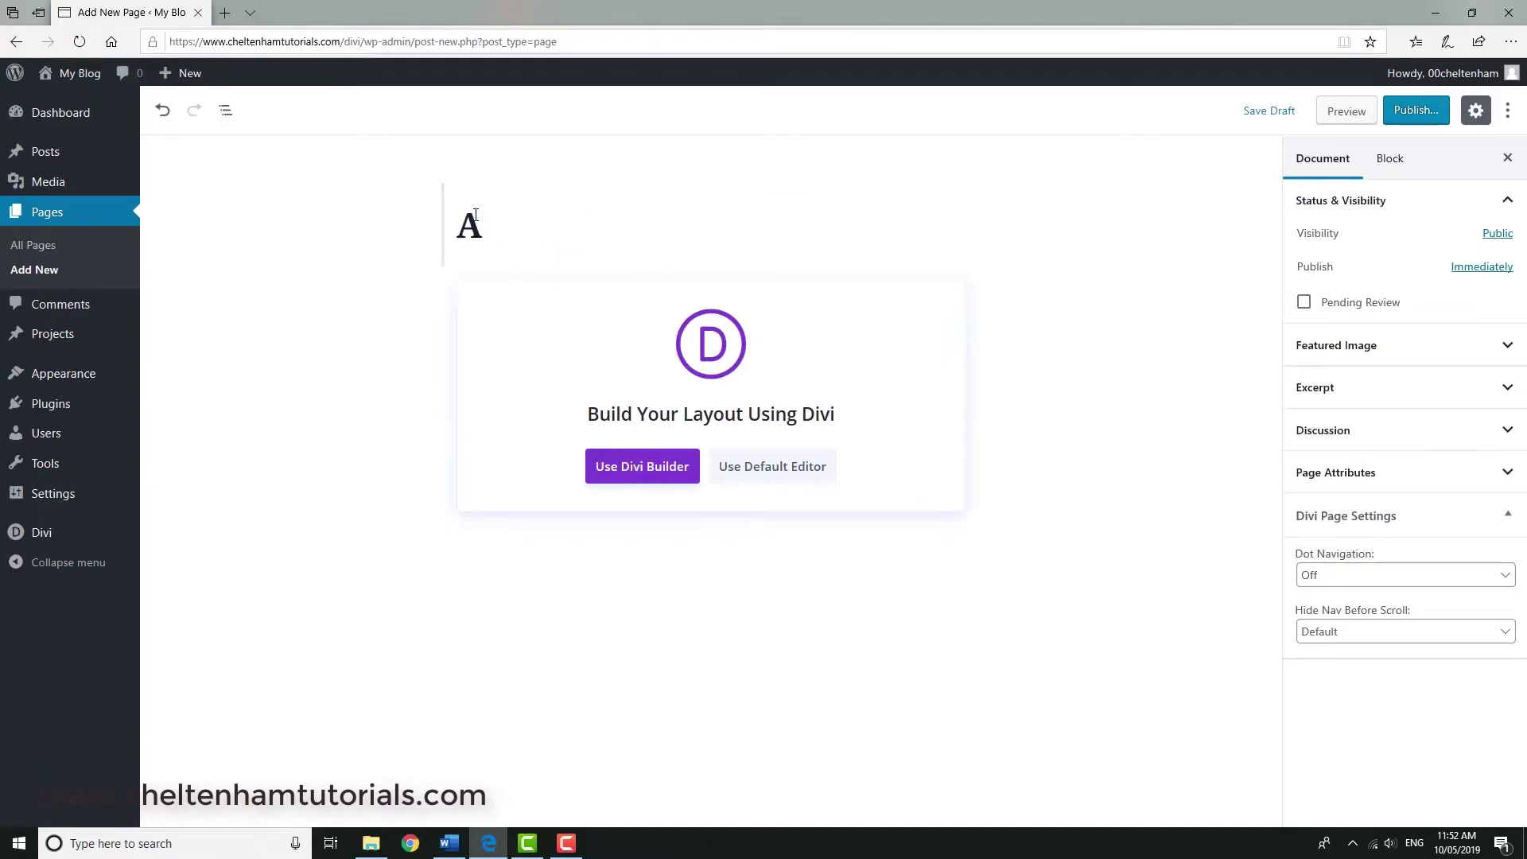
type("bout")
left_click(1423, 110)
left_click(1422, 111)
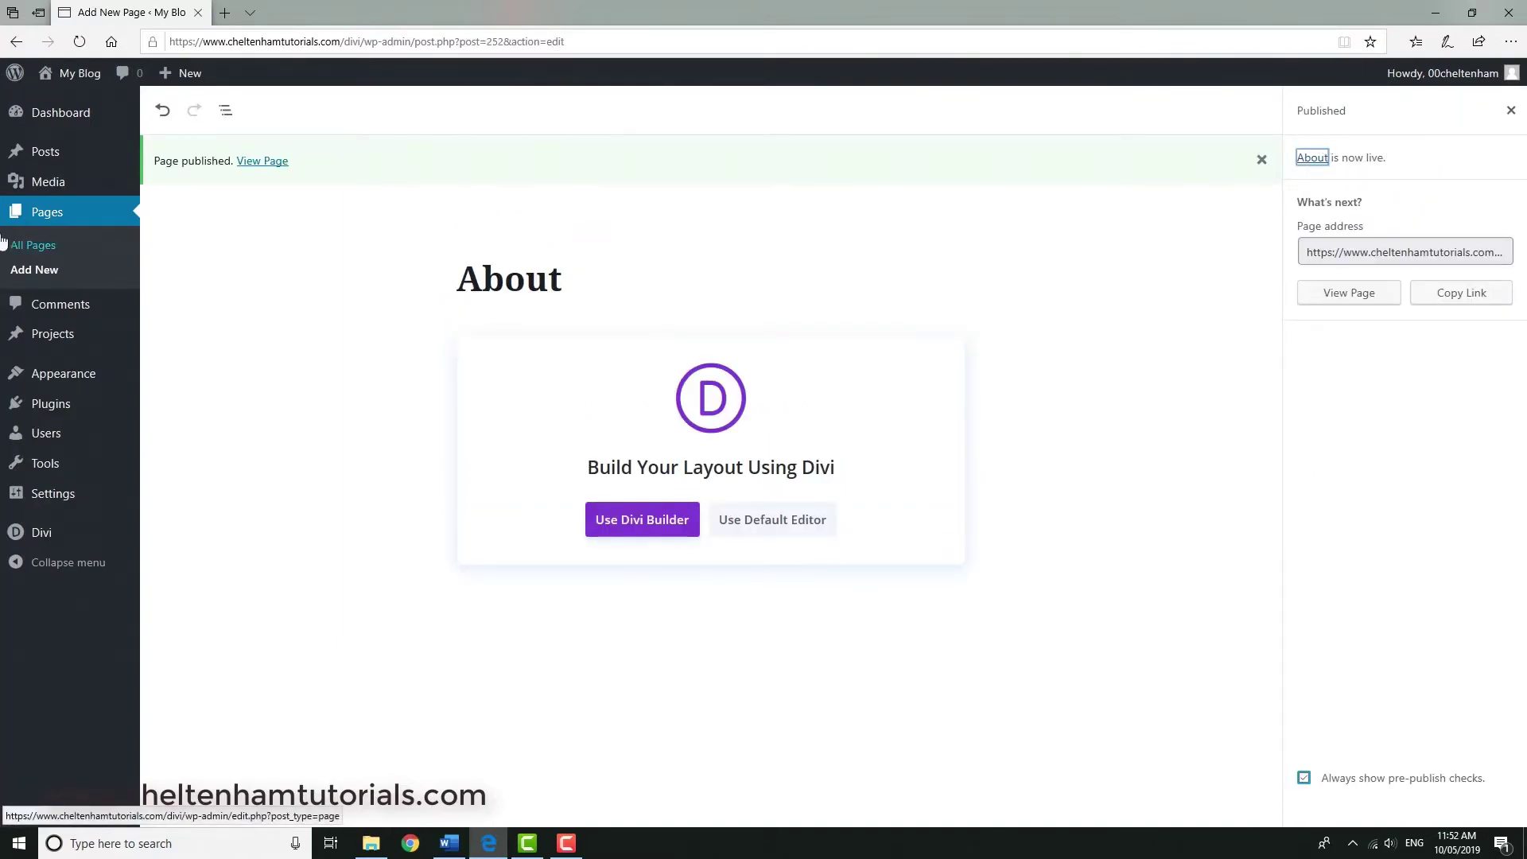
- Return to the list of pages, then add and publish a new page titled "Contact Us"
left_click(48, 247)
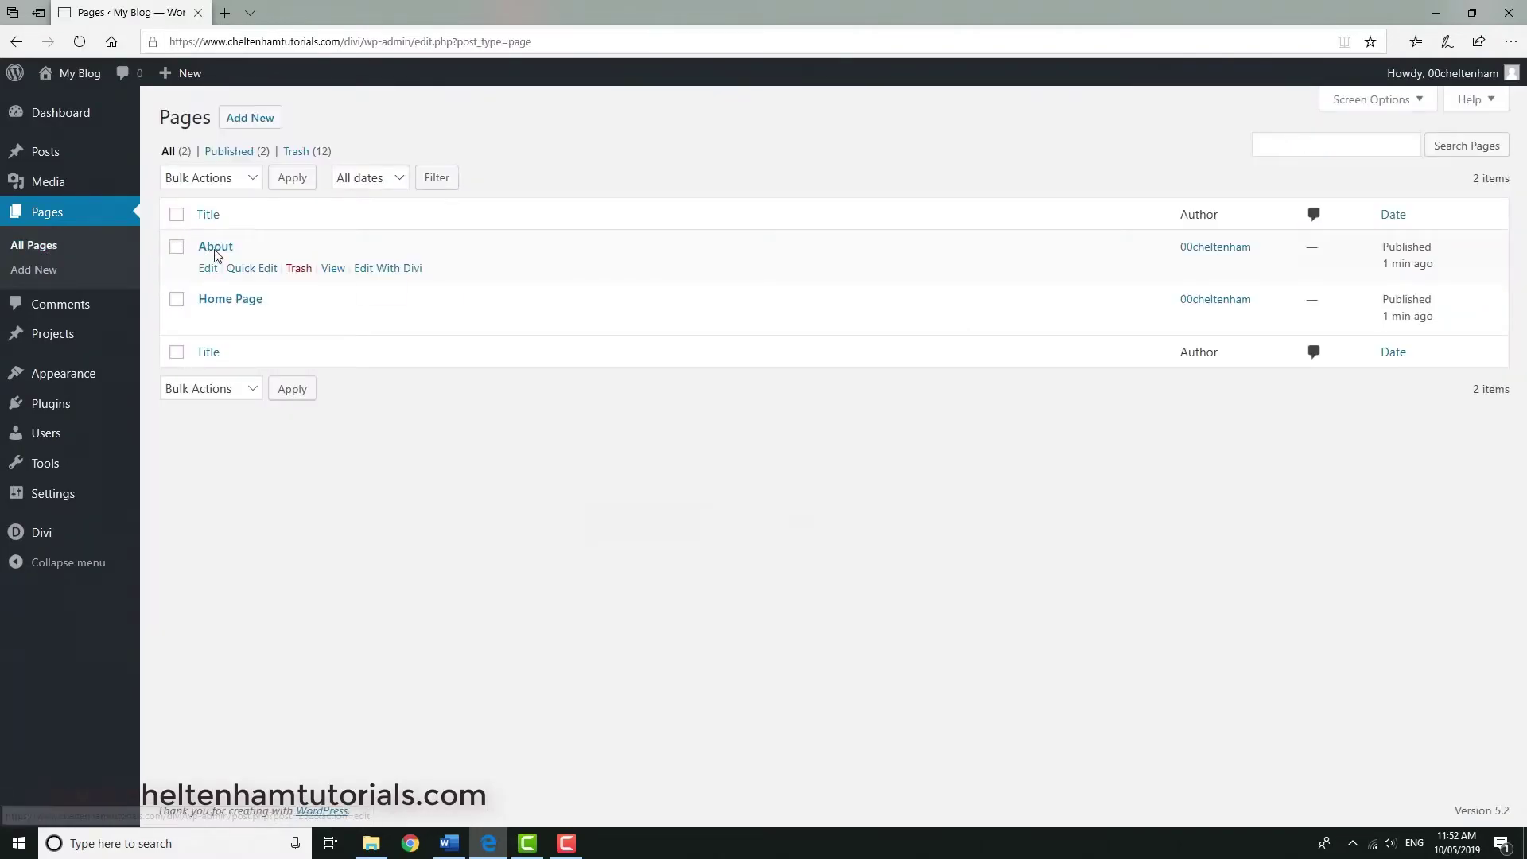
left_click(251, 119)
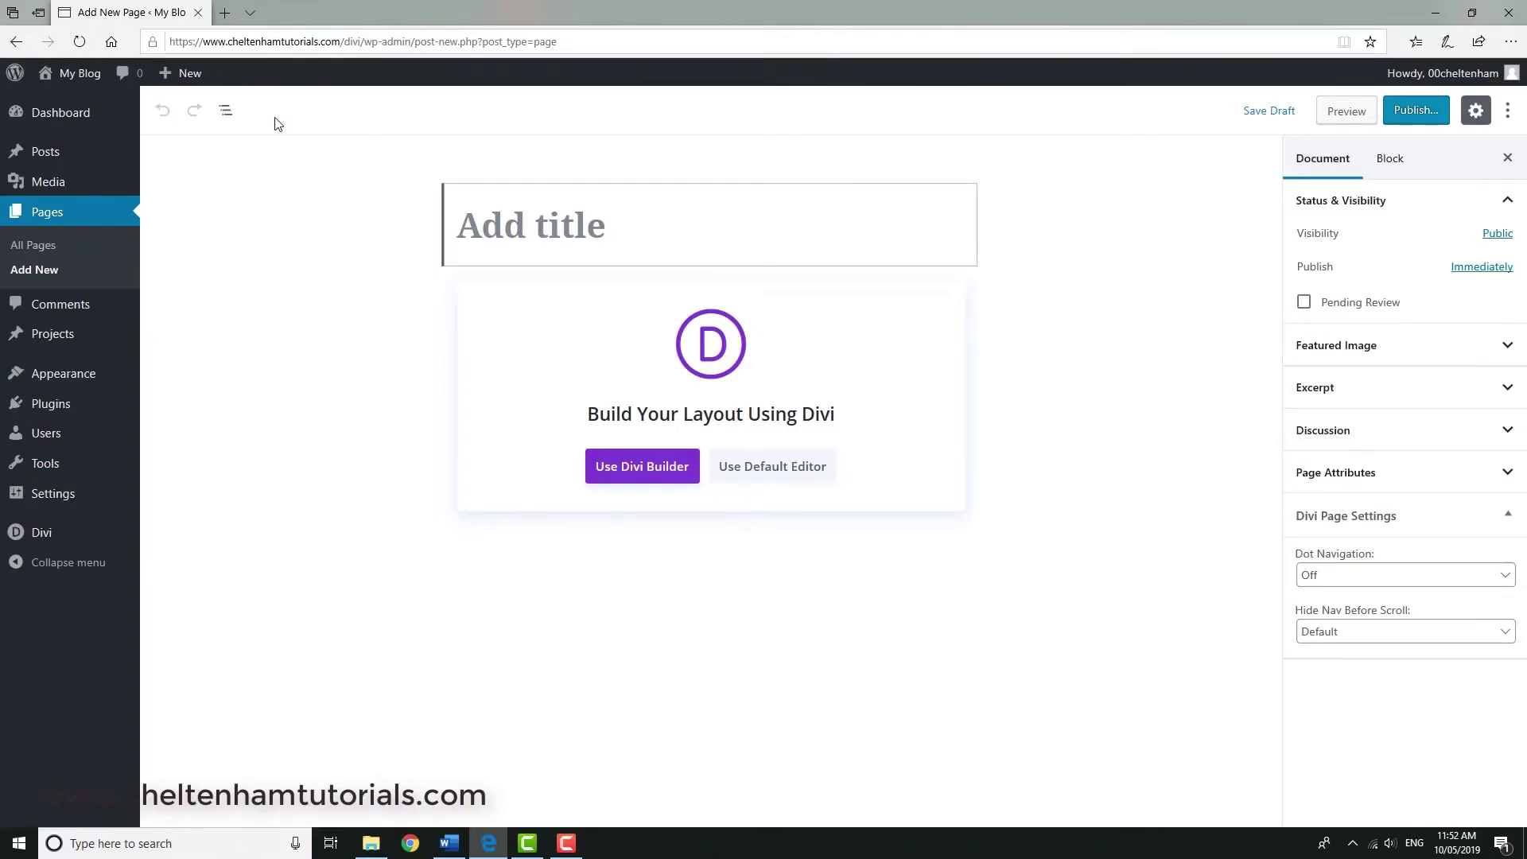
type("Co")
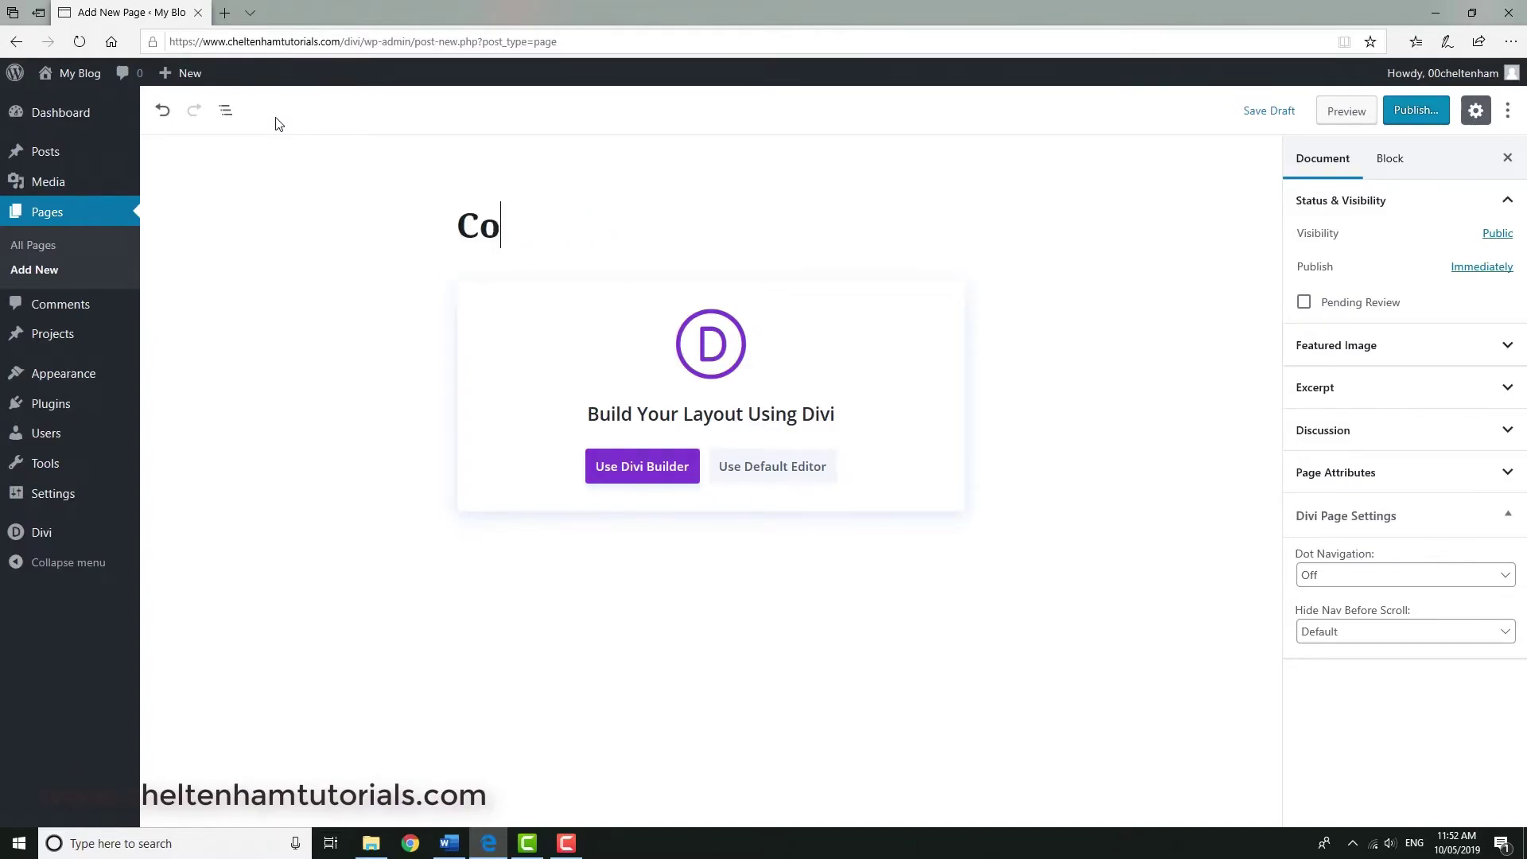
type("ntact Us")
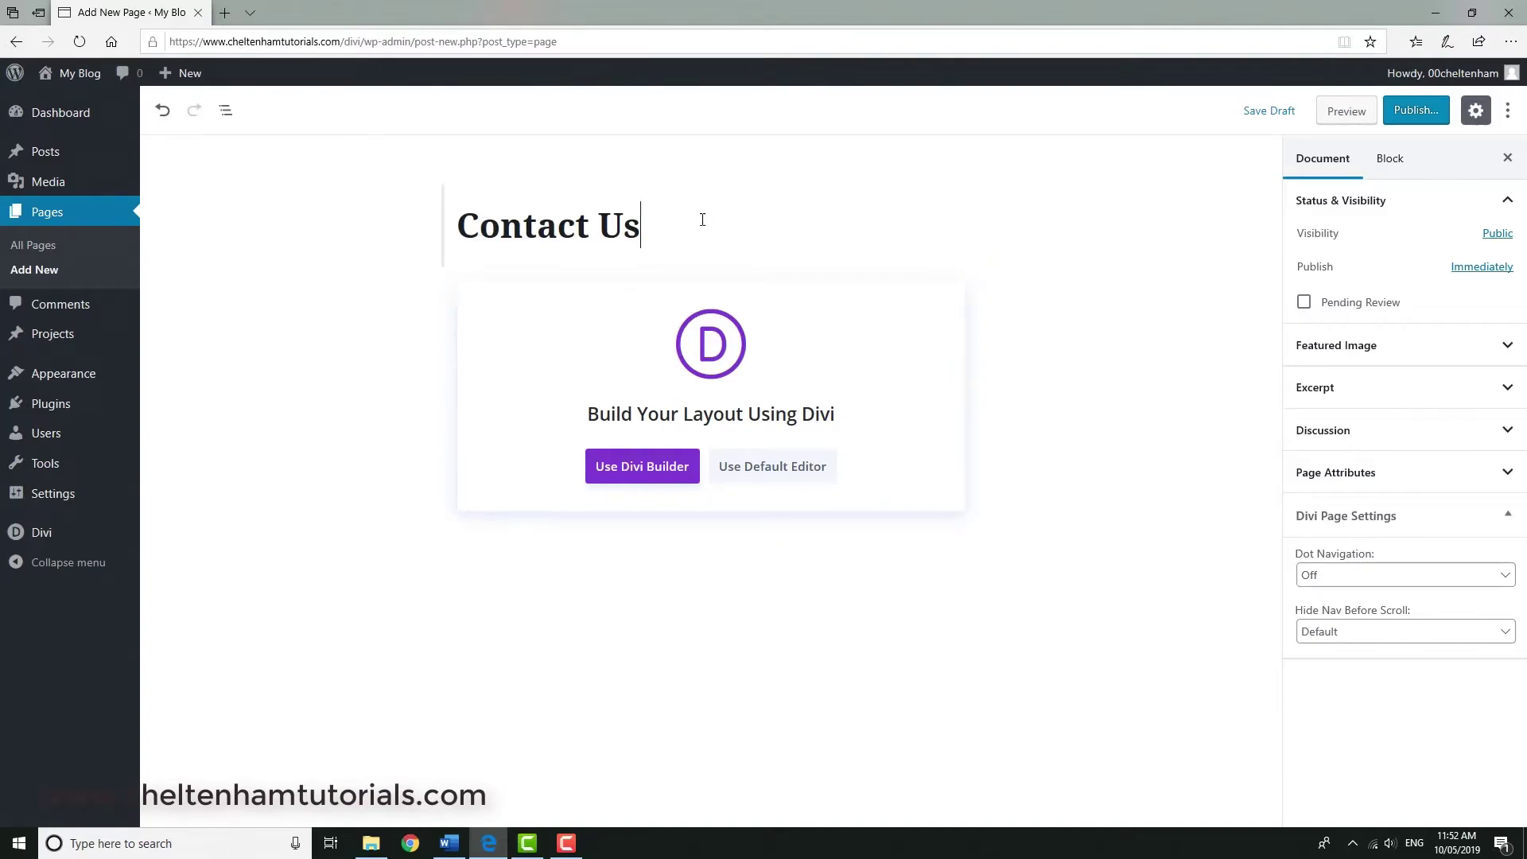
left_click(1411, 116)
left_click(1412, 115)
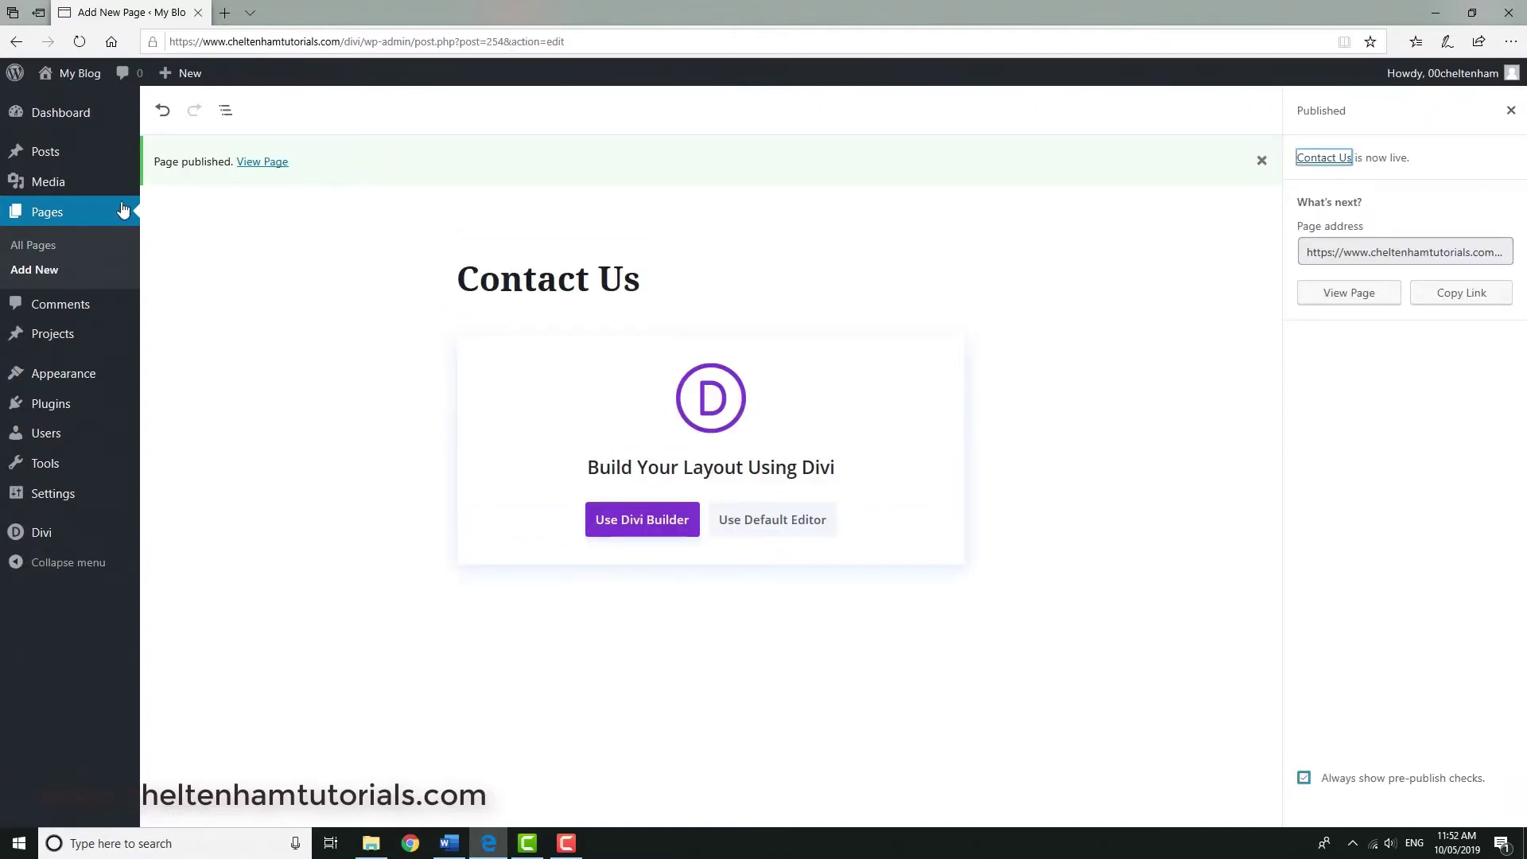
- Add and publish a new page titled "Picture Gallery", then return to the list of pages
left_click(43, 275)
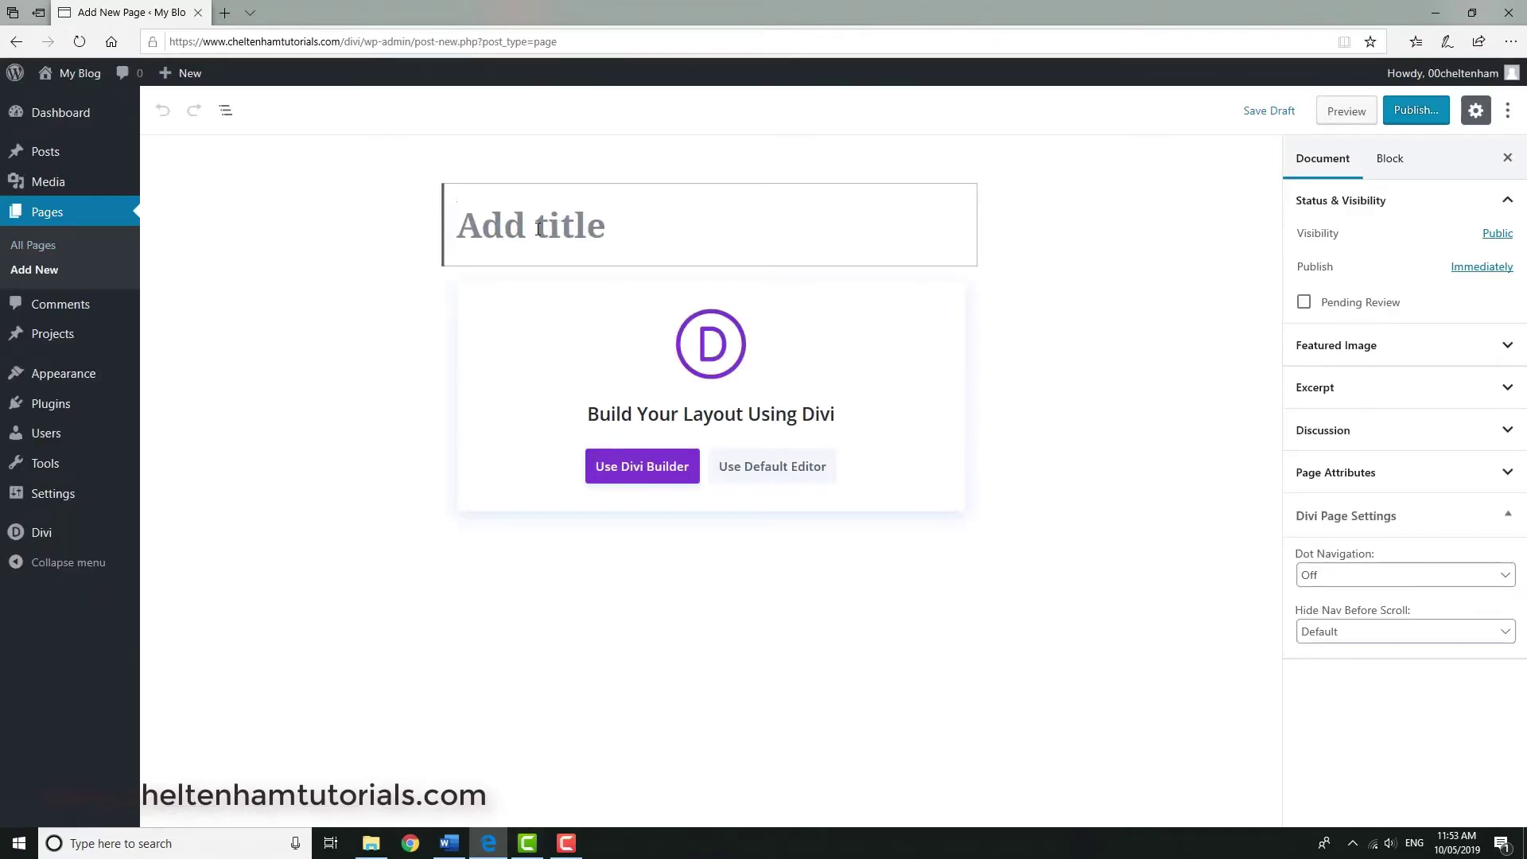
type("Picture Gallery")
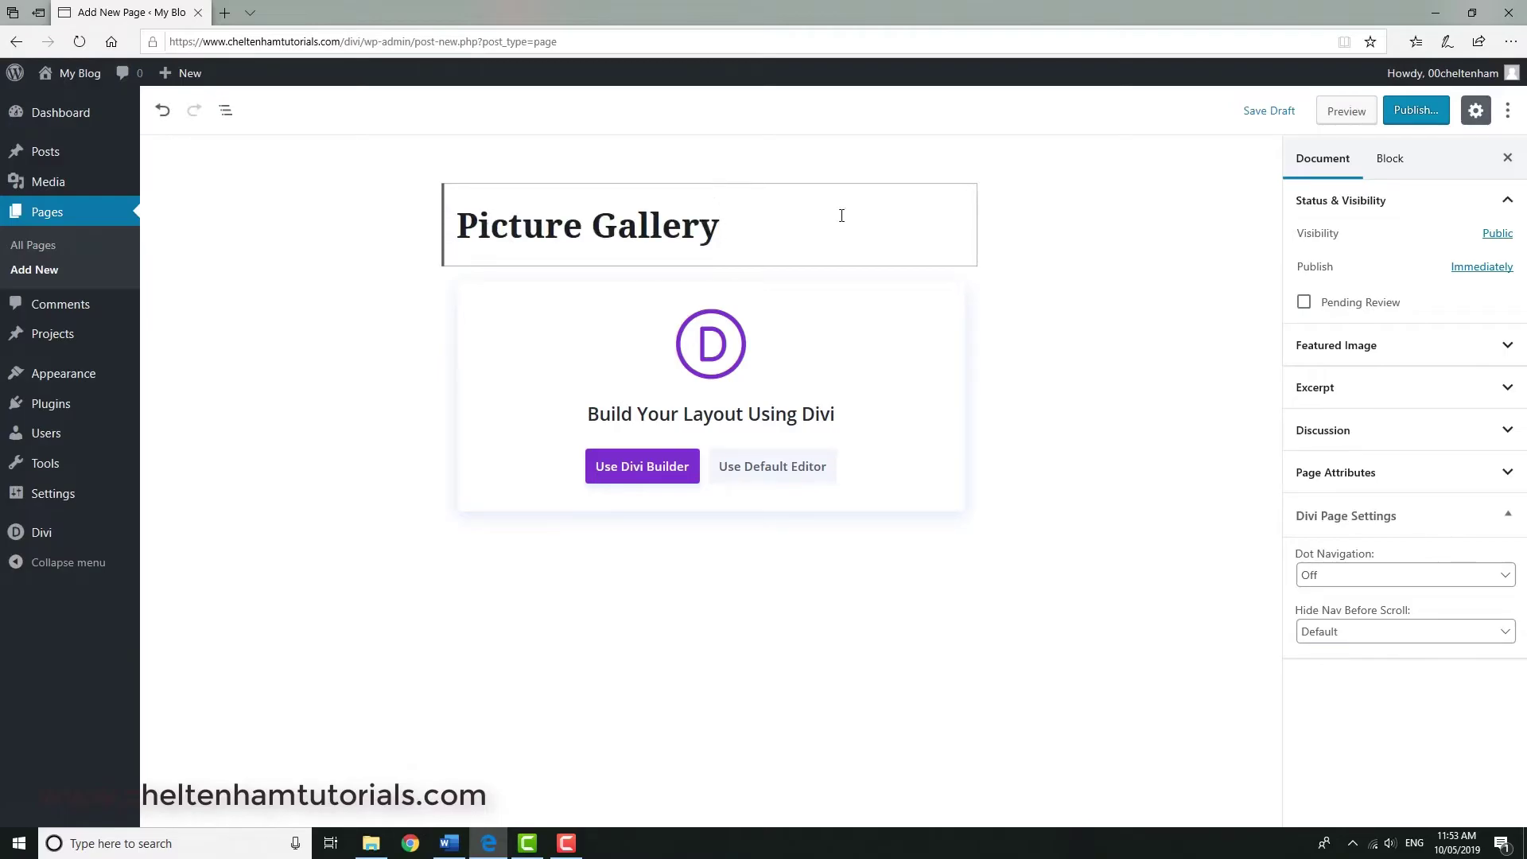
left_click(1417, 111)
left_click(1421, 112)
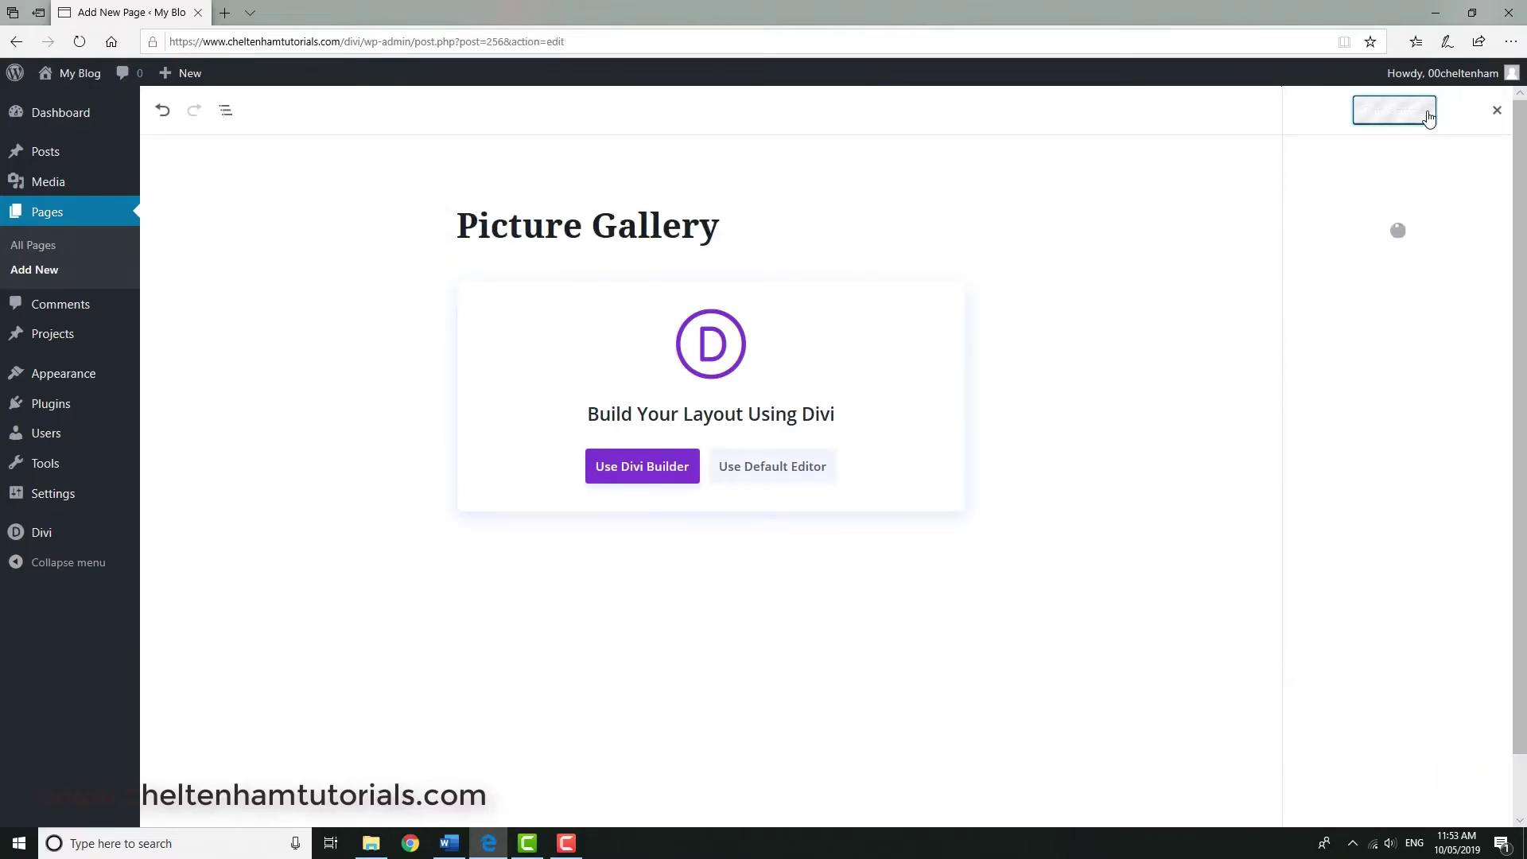
left_click(31, 250)
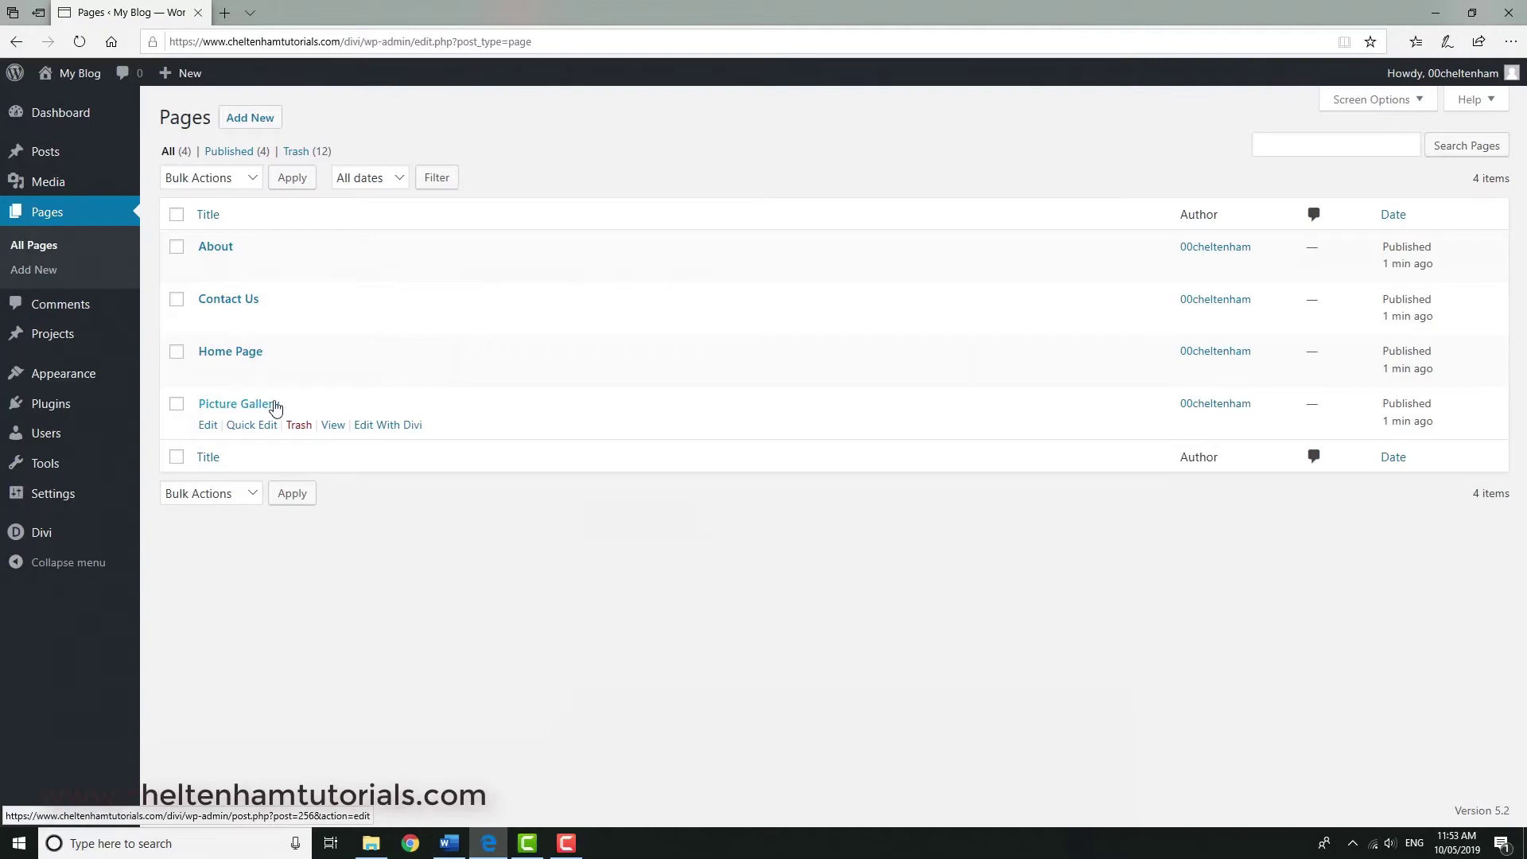
- Create and publish a new page titled "Blog", then go back to the full page list
left_click(44, 274)
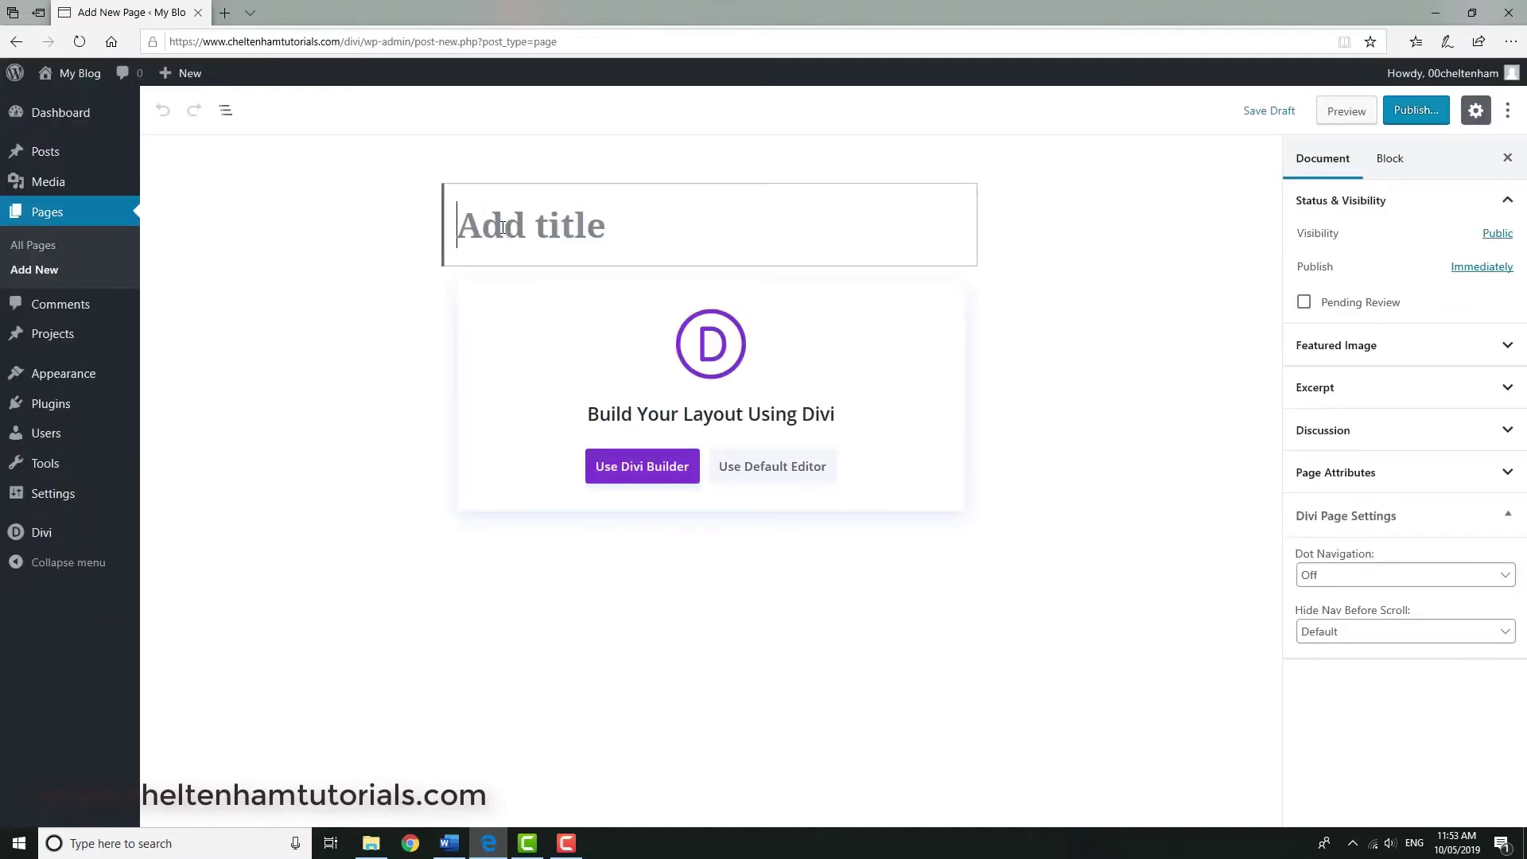
type("Blog")
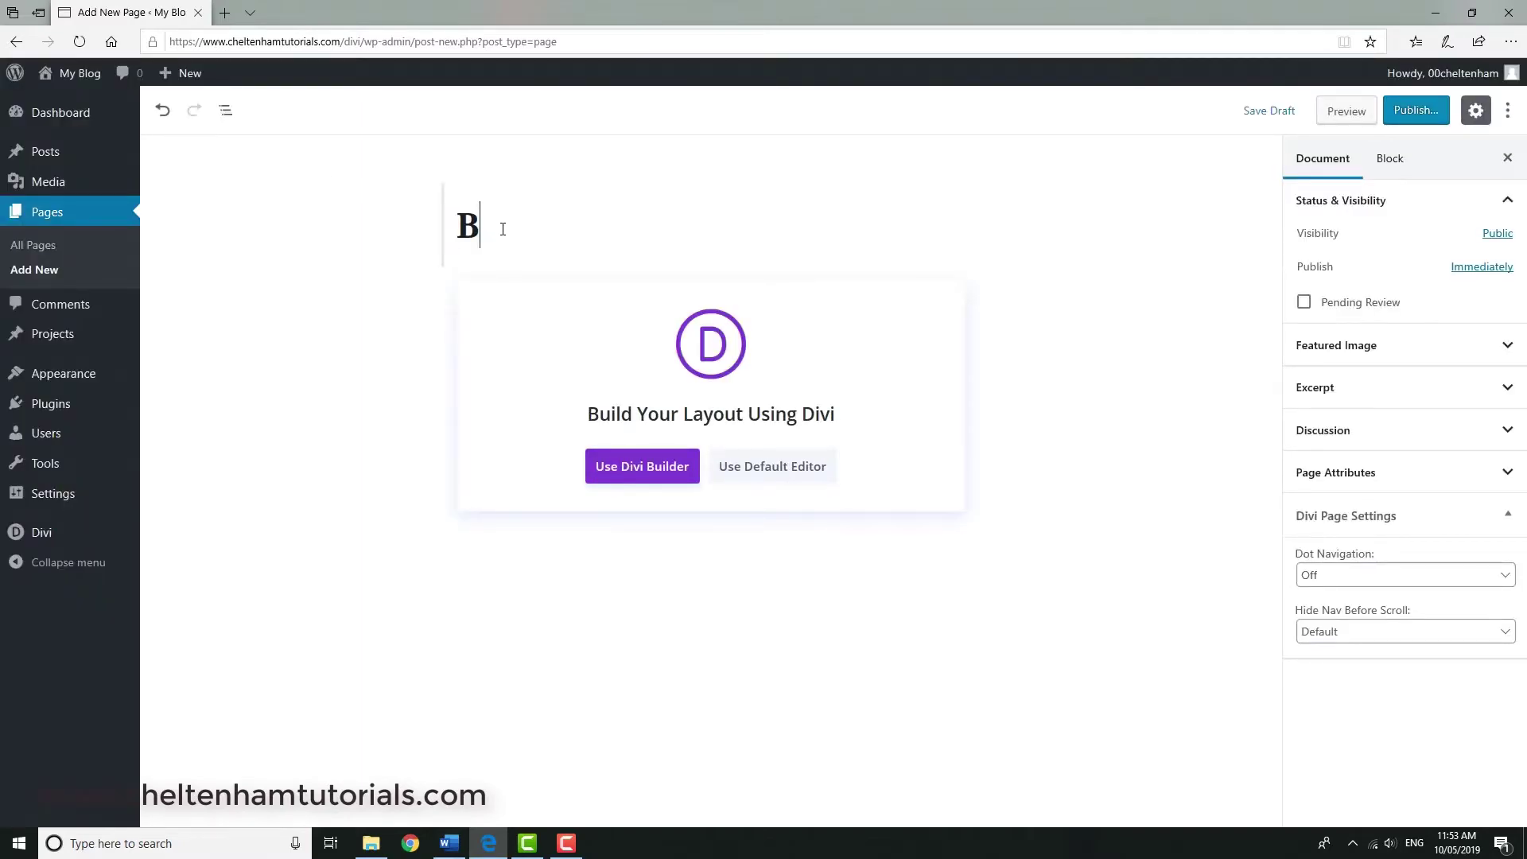
left_click(1418, 117)
left_click(1420, 113)
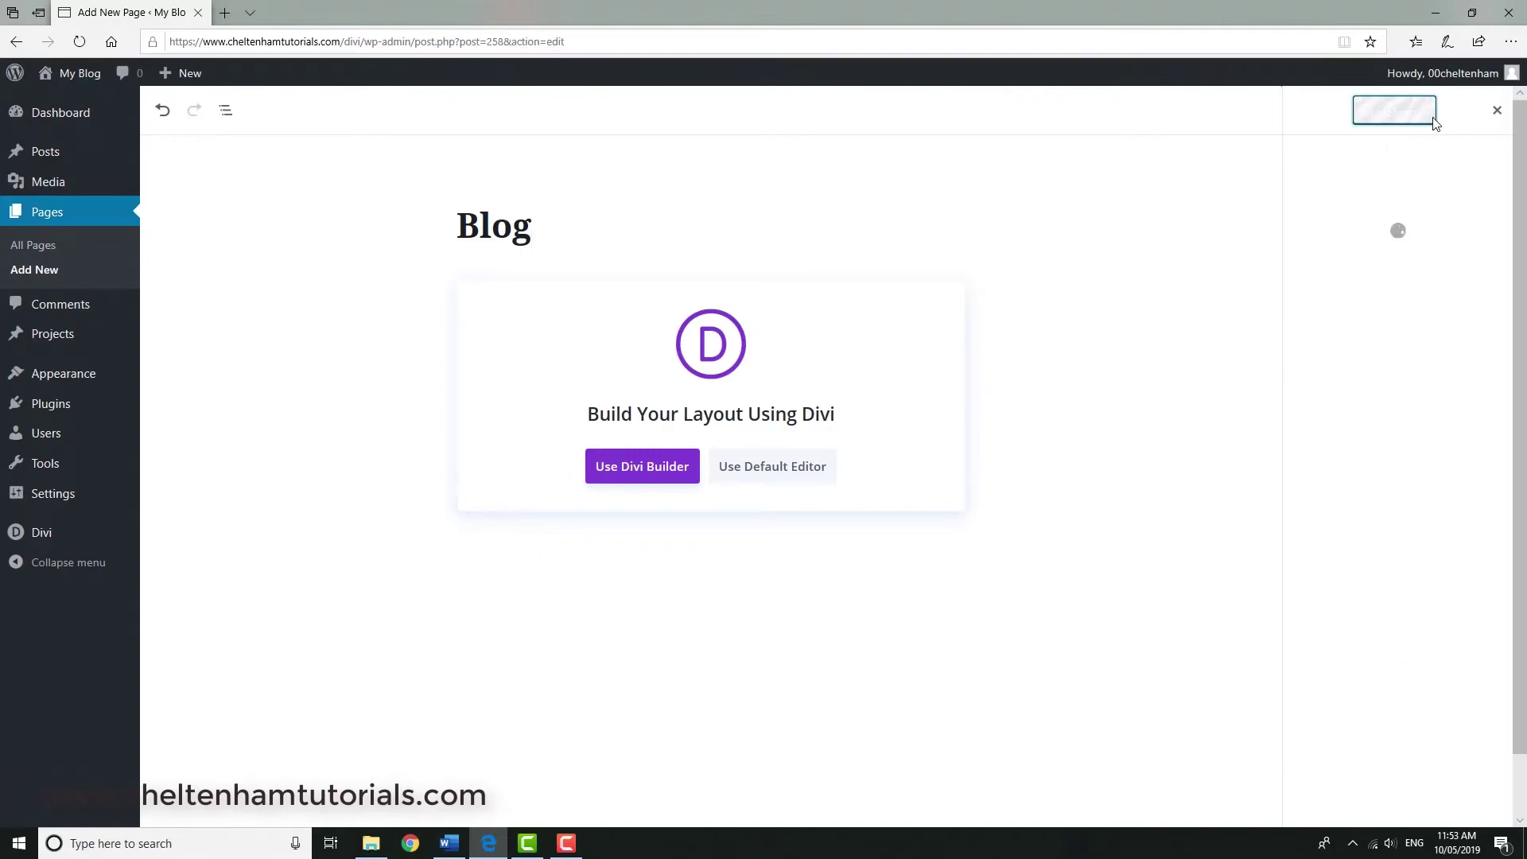
left_click(30, 247)
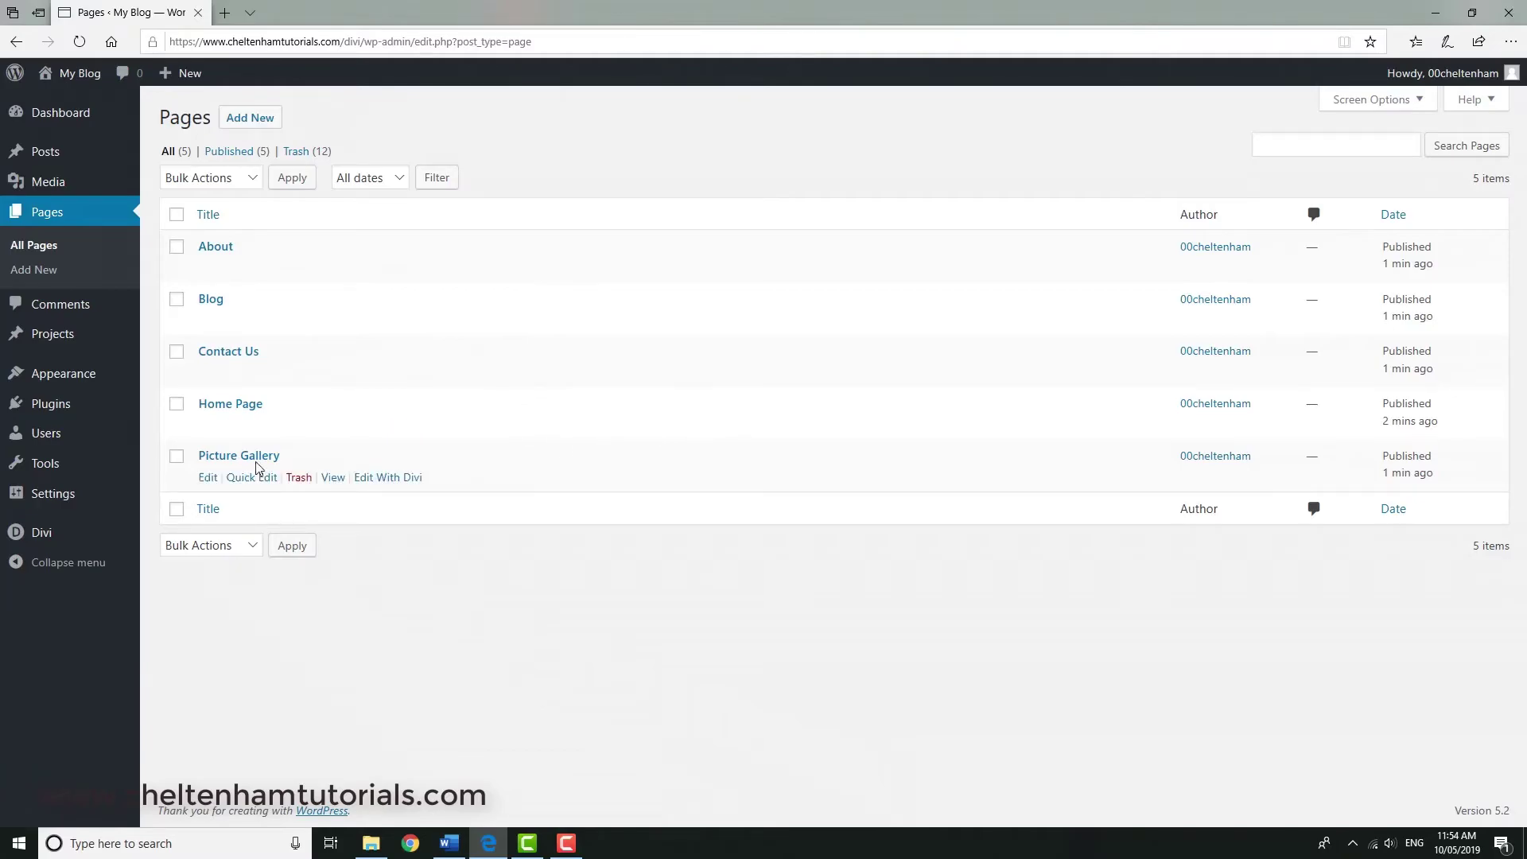
- In the Reading settings, make the homepage display a static page, choose Home Page as the homepage, and save the changes
mouse_move(59, 496)
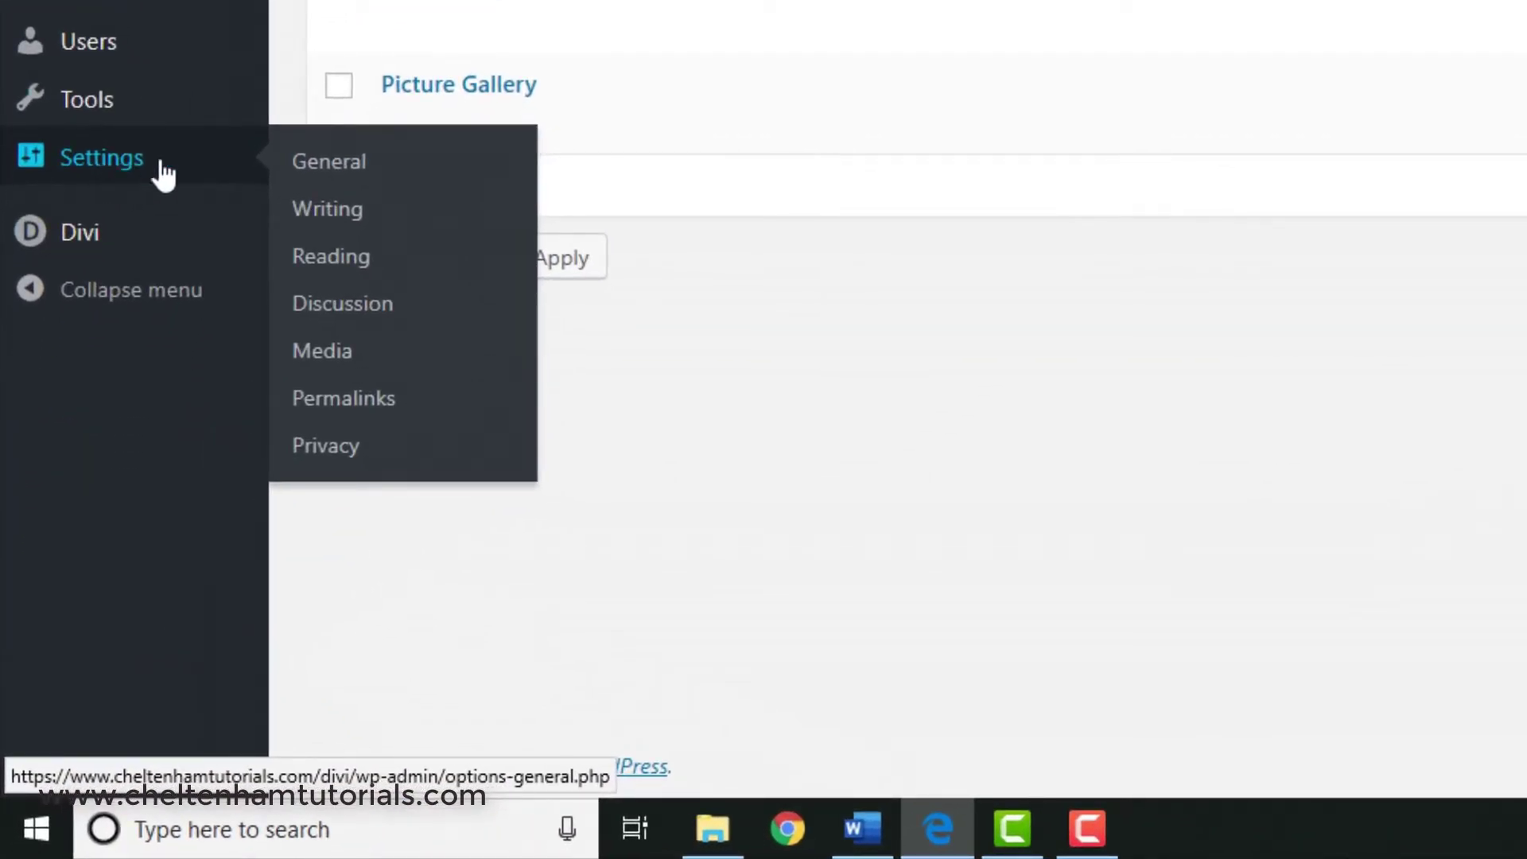
left_click(326, 258)
scroll(318, 265, "up", 5)
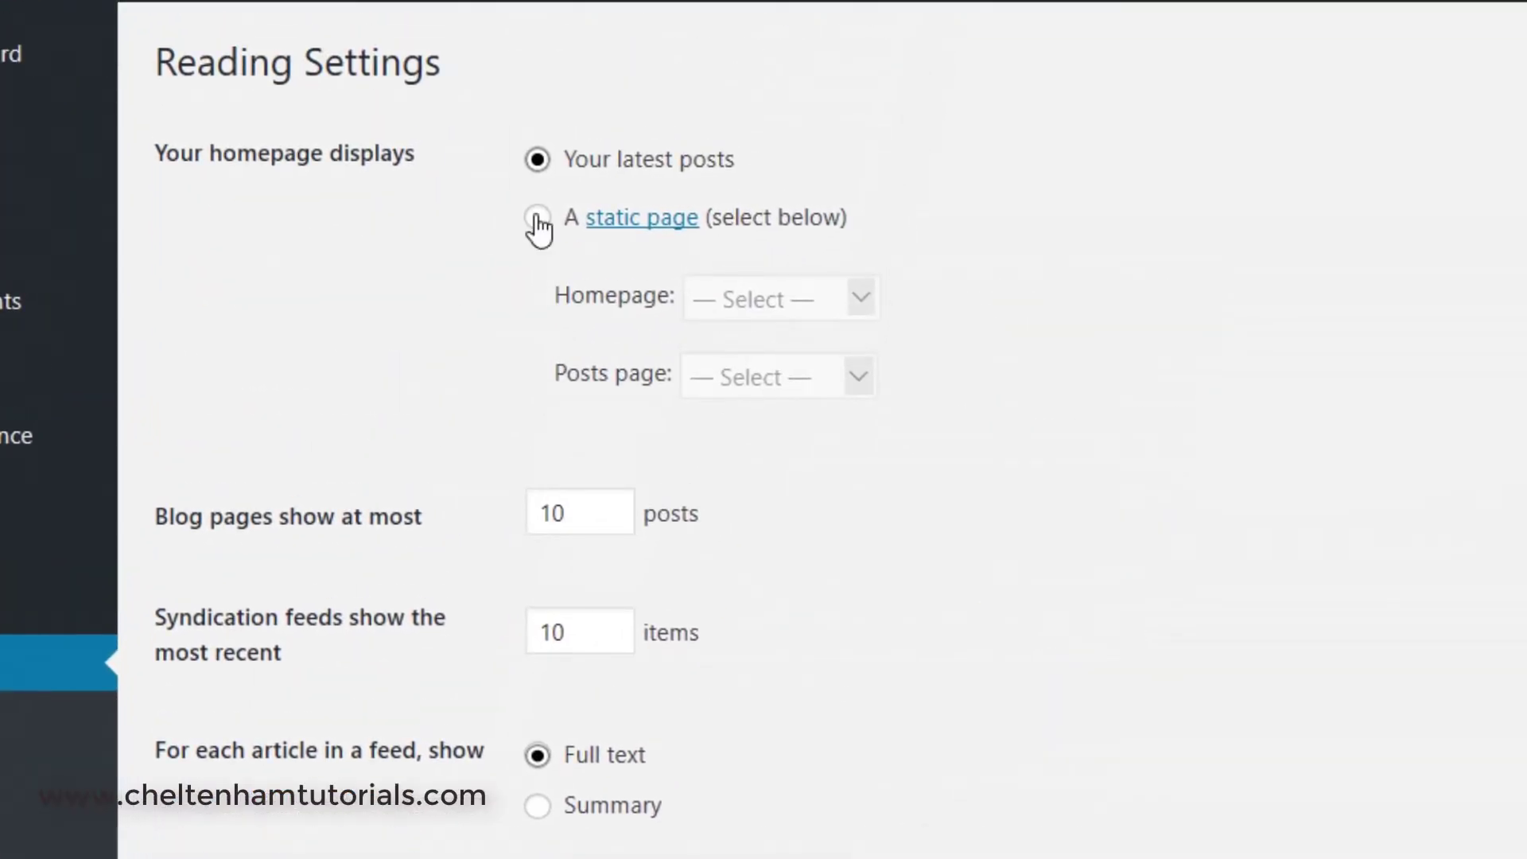
left_click(537, 216)
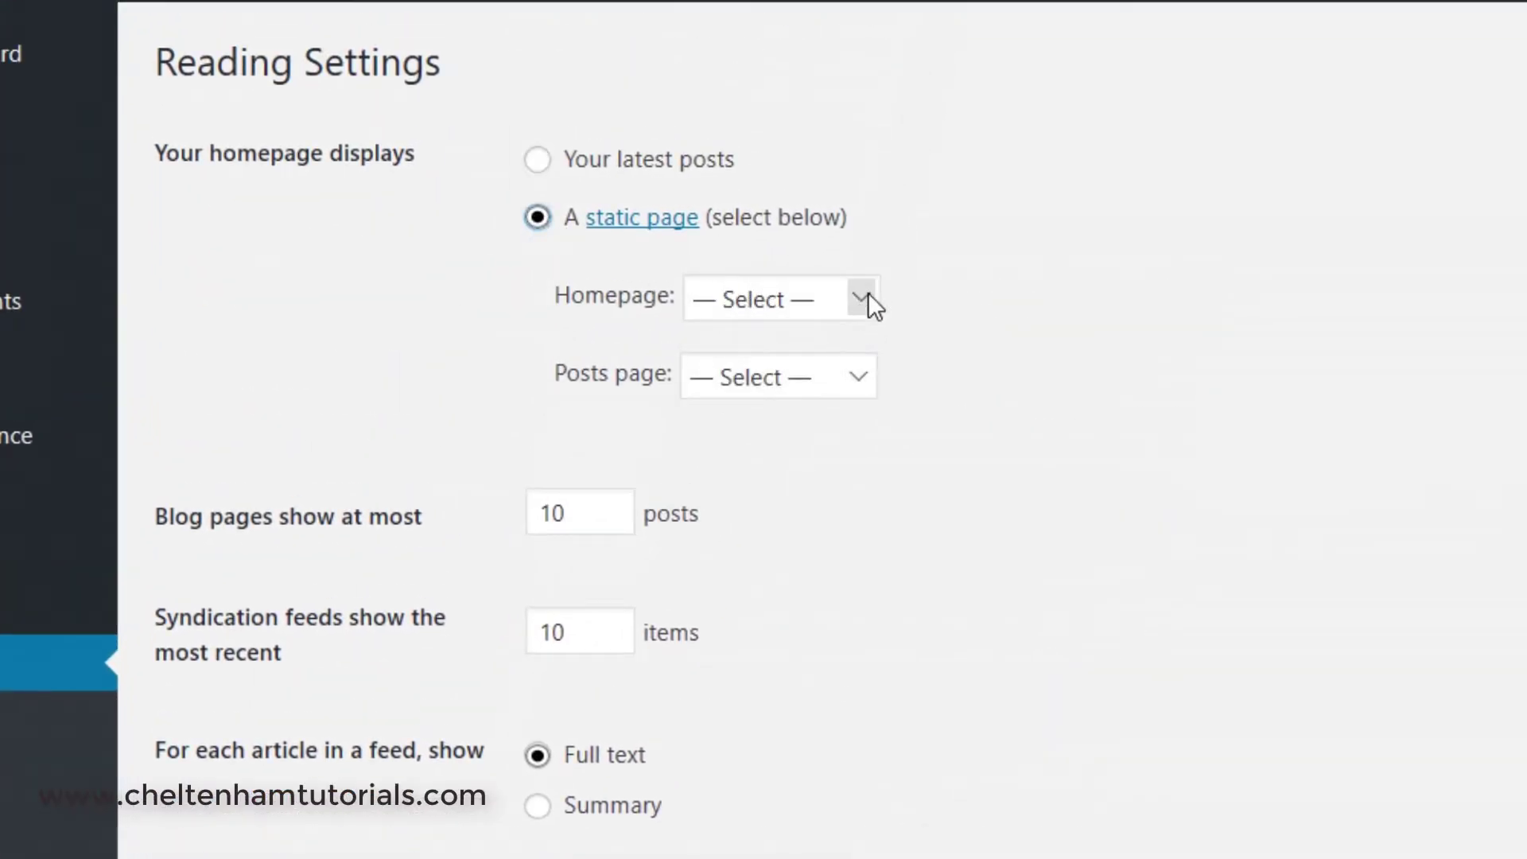
left_click(867, 298)
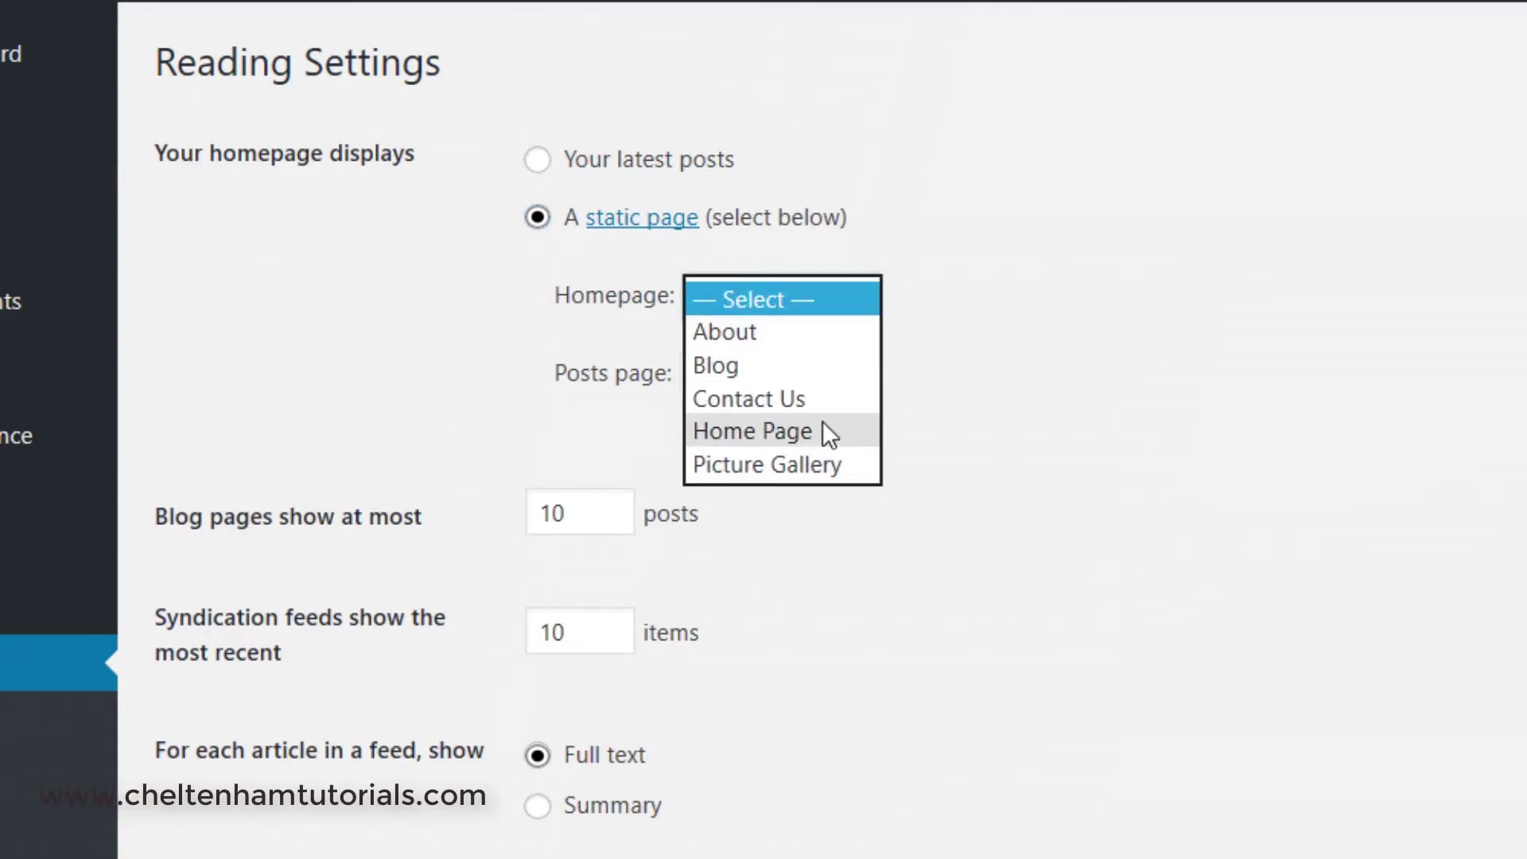
left_click(822, 430)
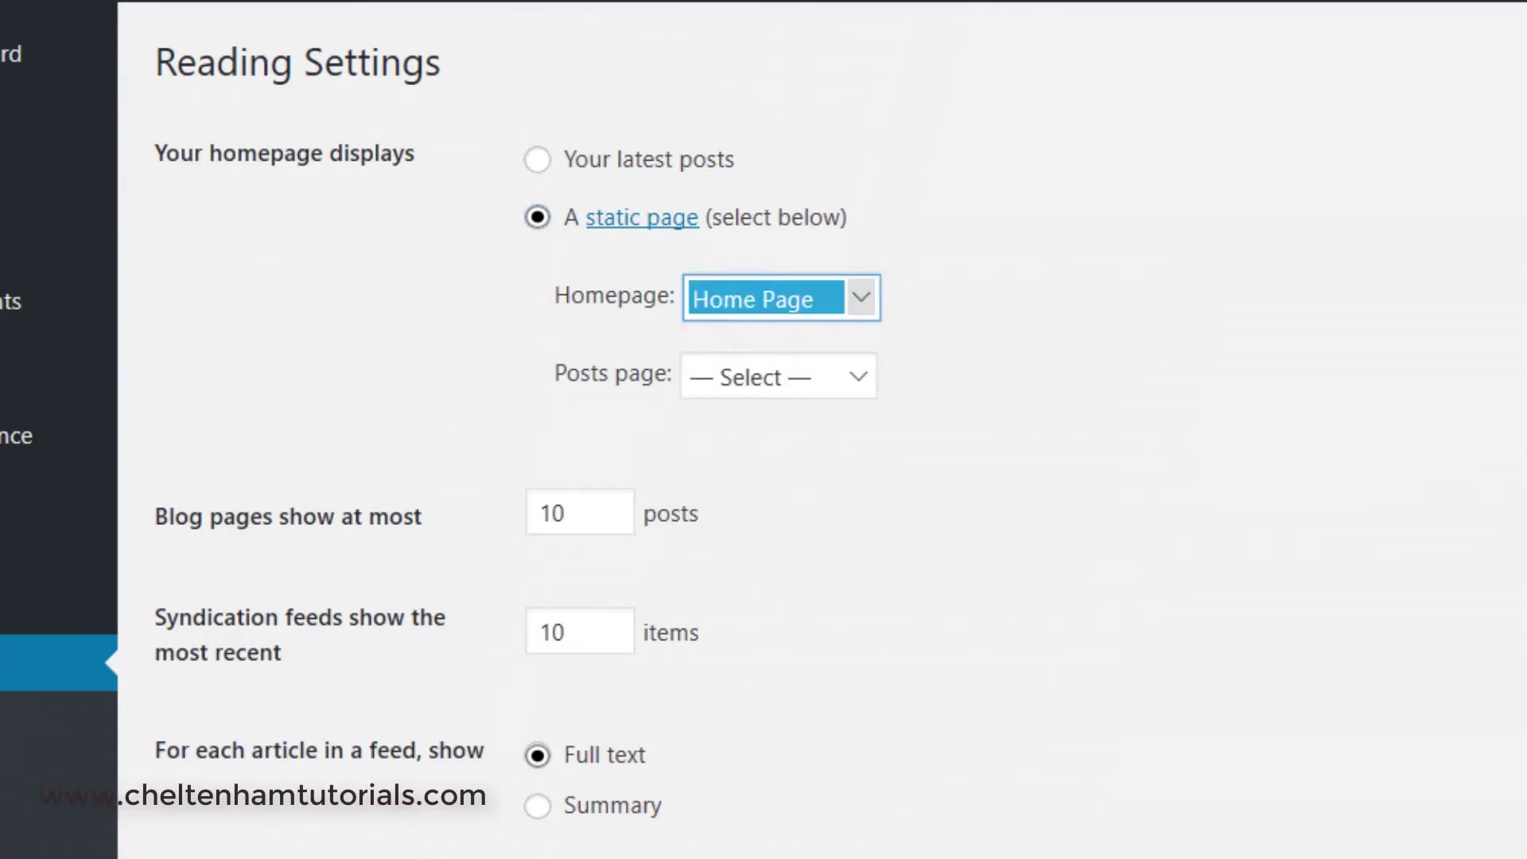
left_click(206, 634)
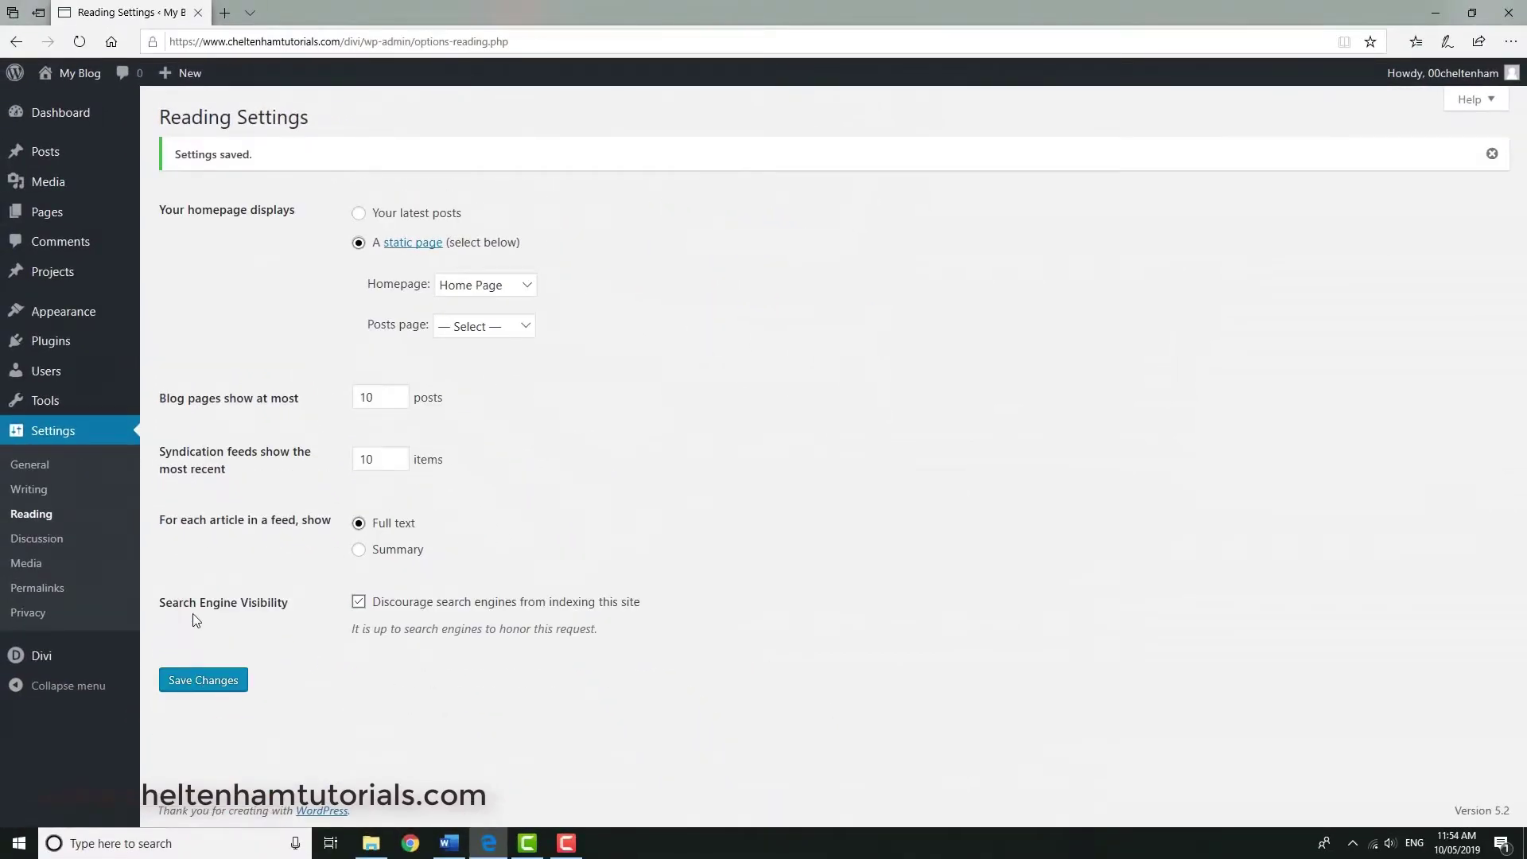
- View the live site with its navigation, then open the site's menu editor
mouse_move(83, 78)
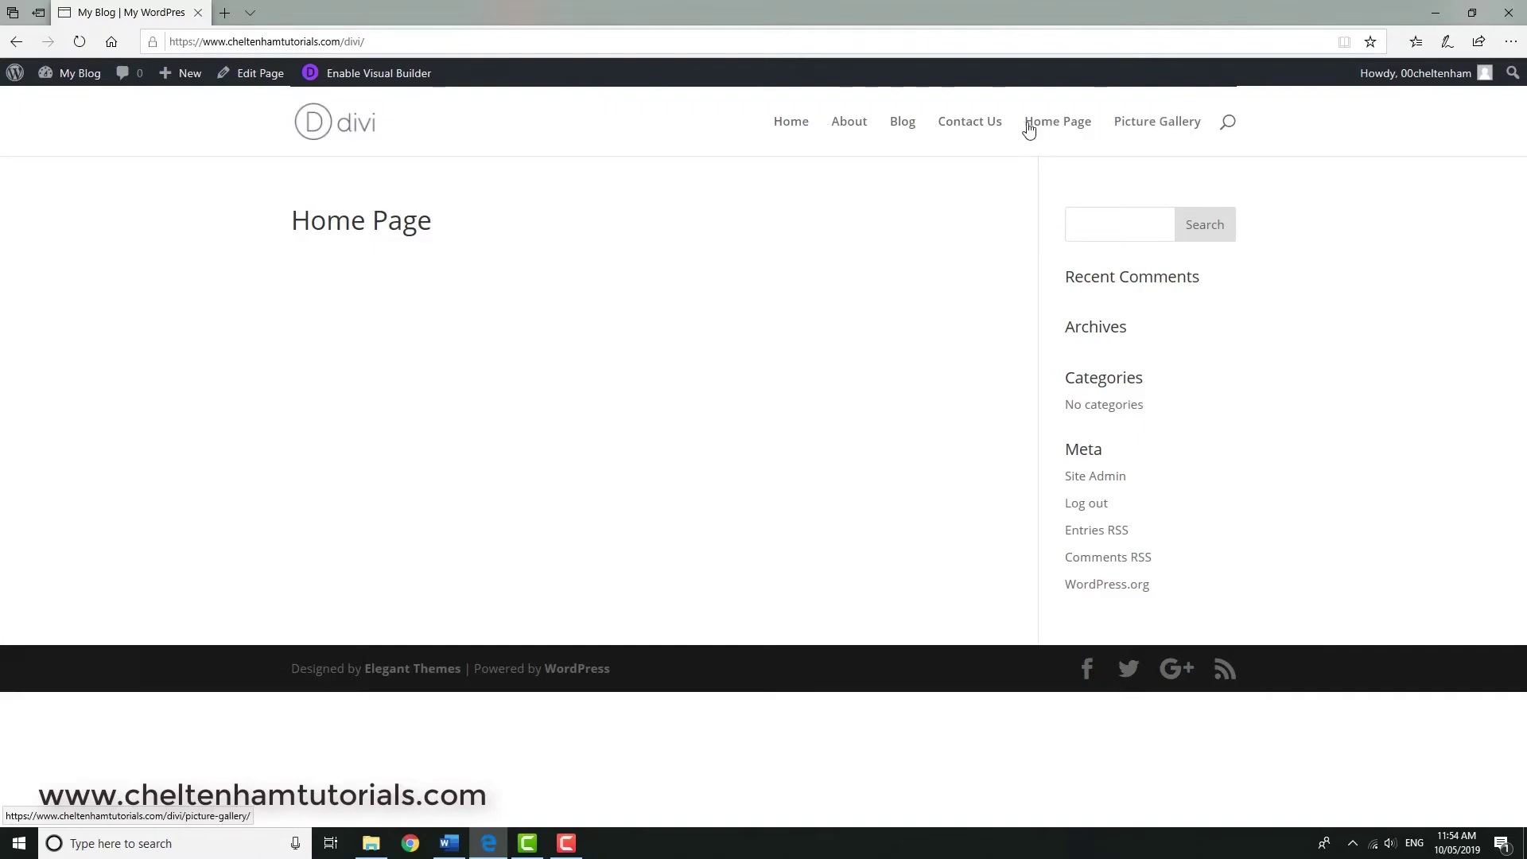
mouse_move(83, 74)
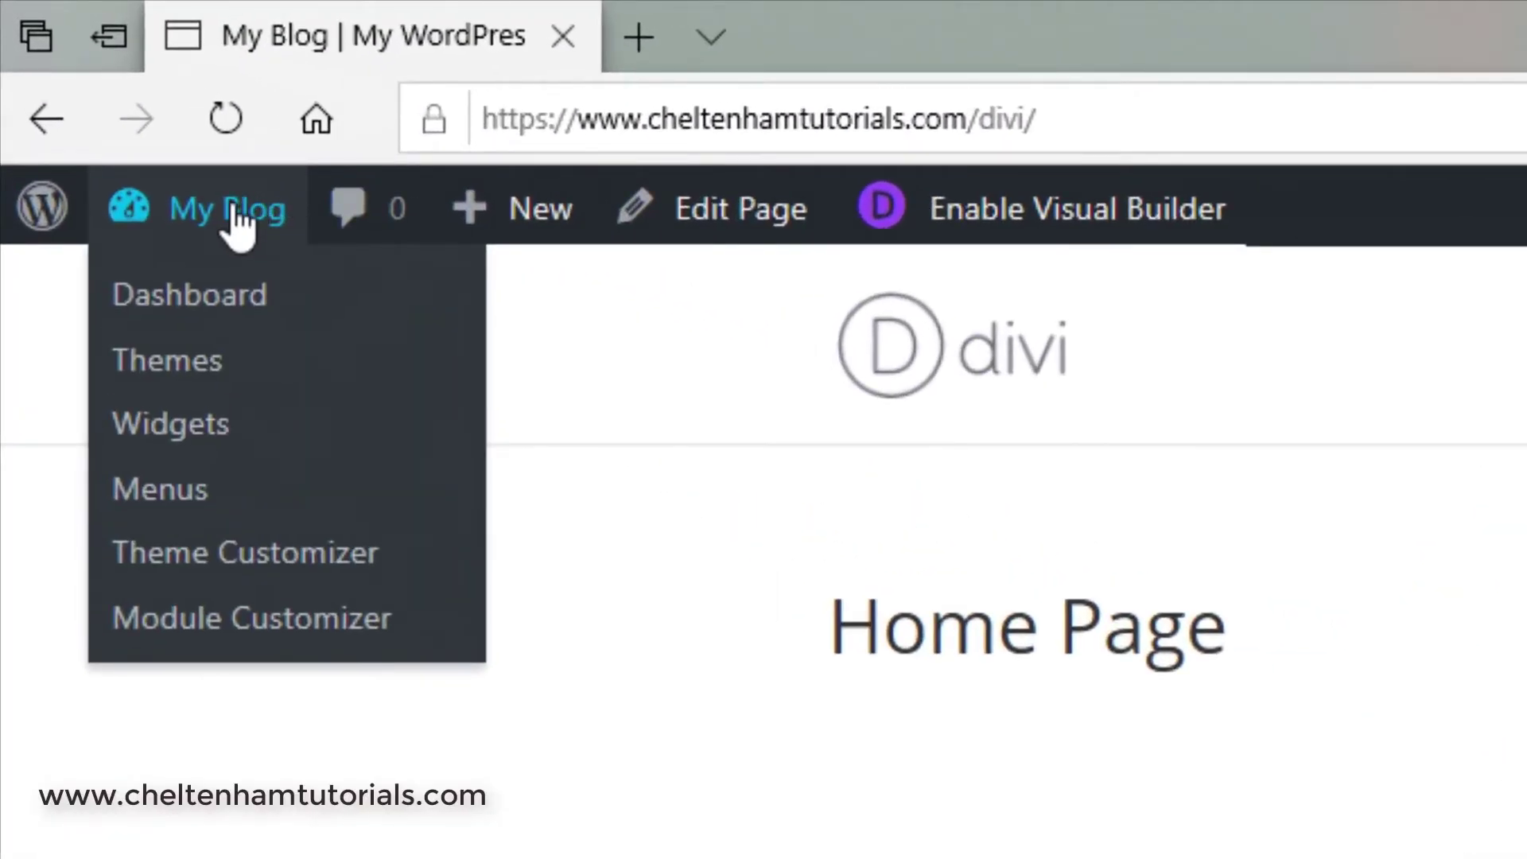
left_click(185, 496)
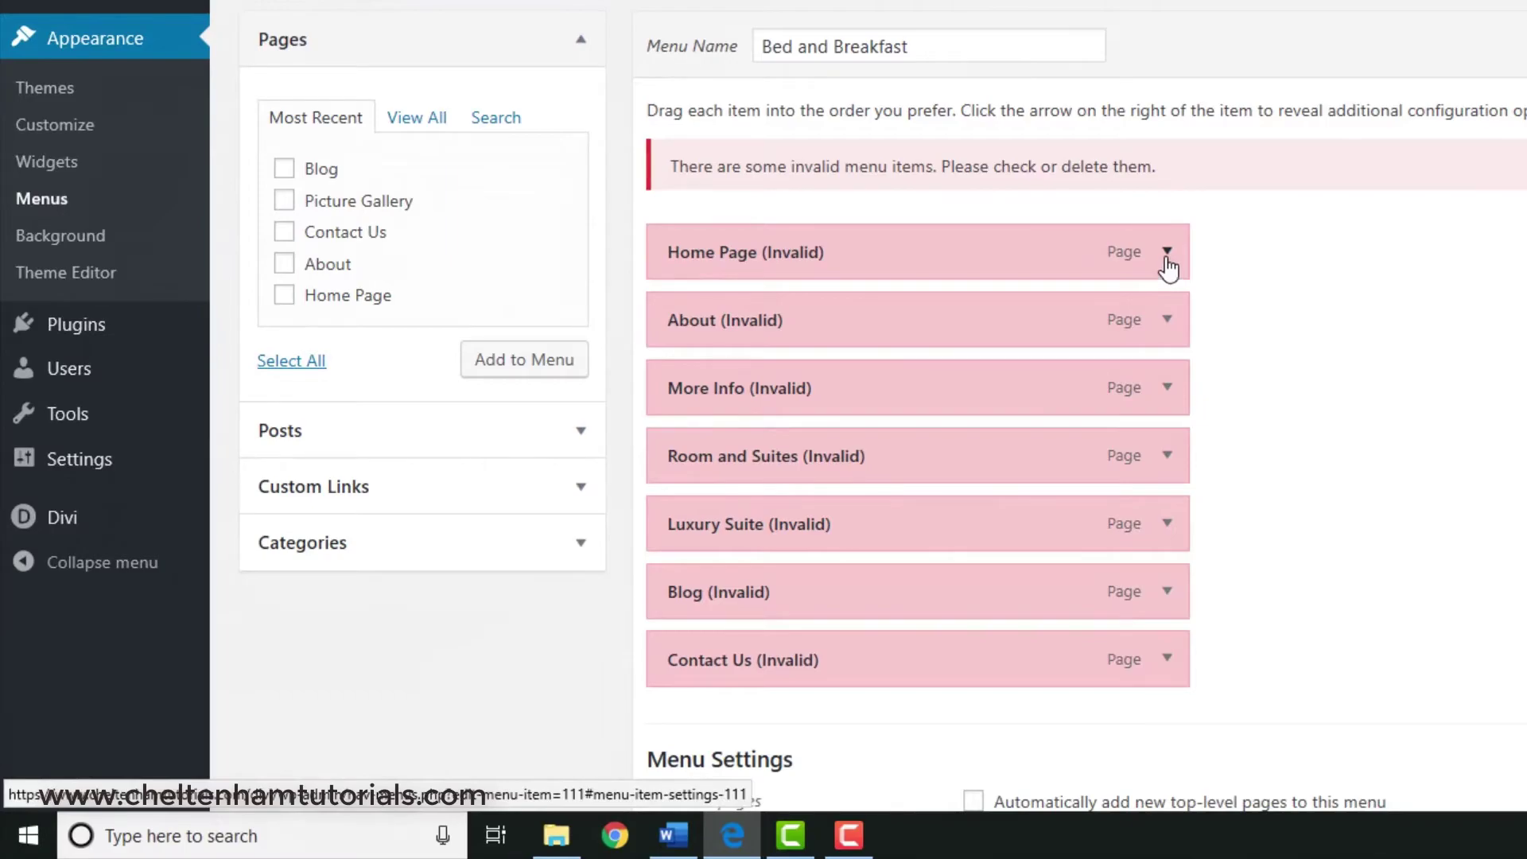
- Remove every invalid item from the Bed and Breakfast menu: Home Page, About, More Info, Room and Suites, Luxury Suite, Blog and Contact Us
left_click(1166, 251)
left_click(675, 488)
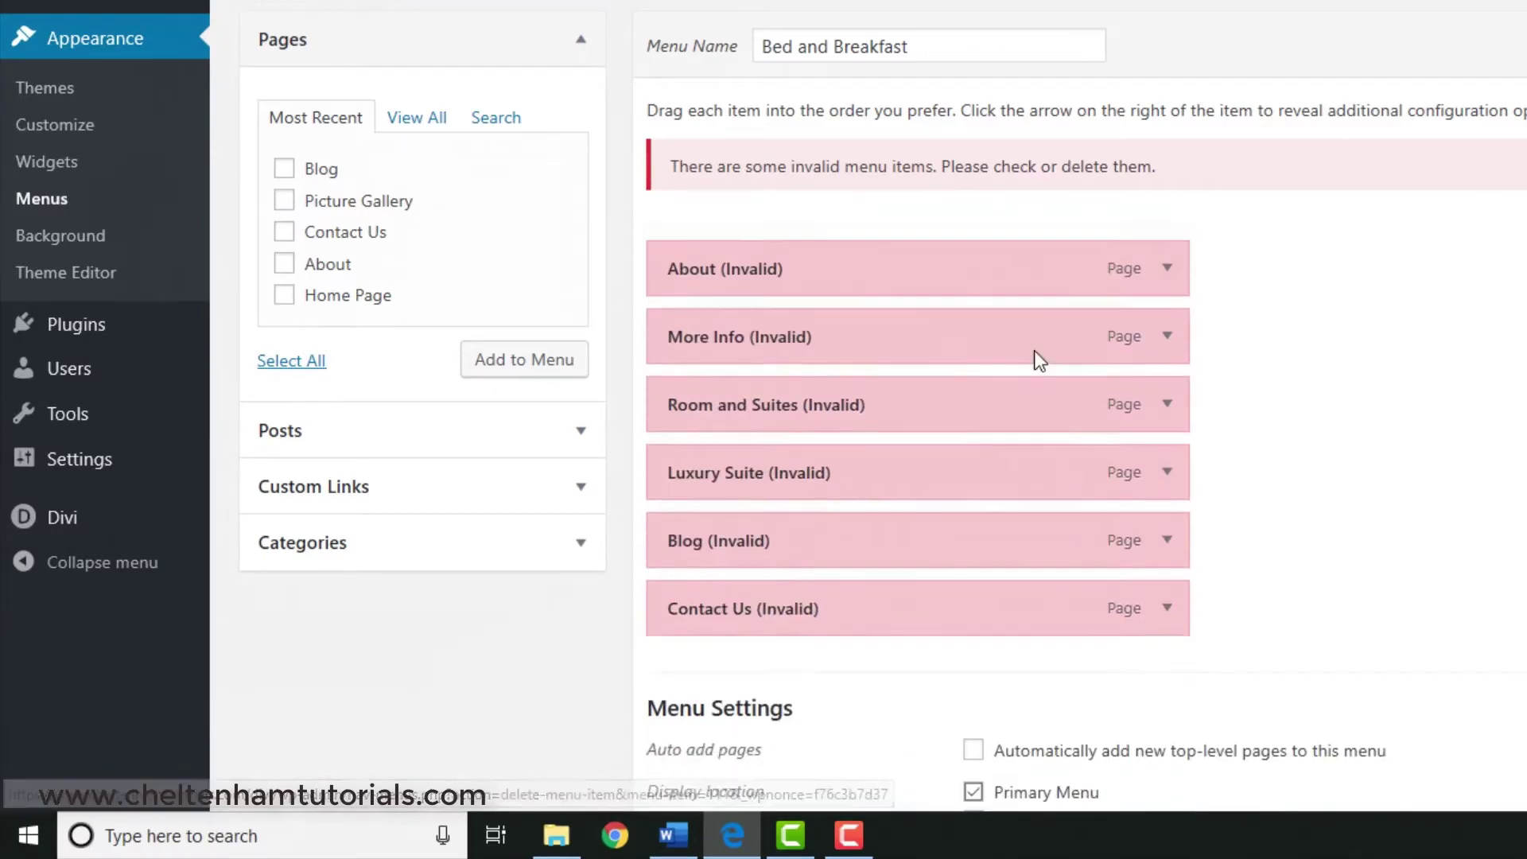
left_click(1165, 253)
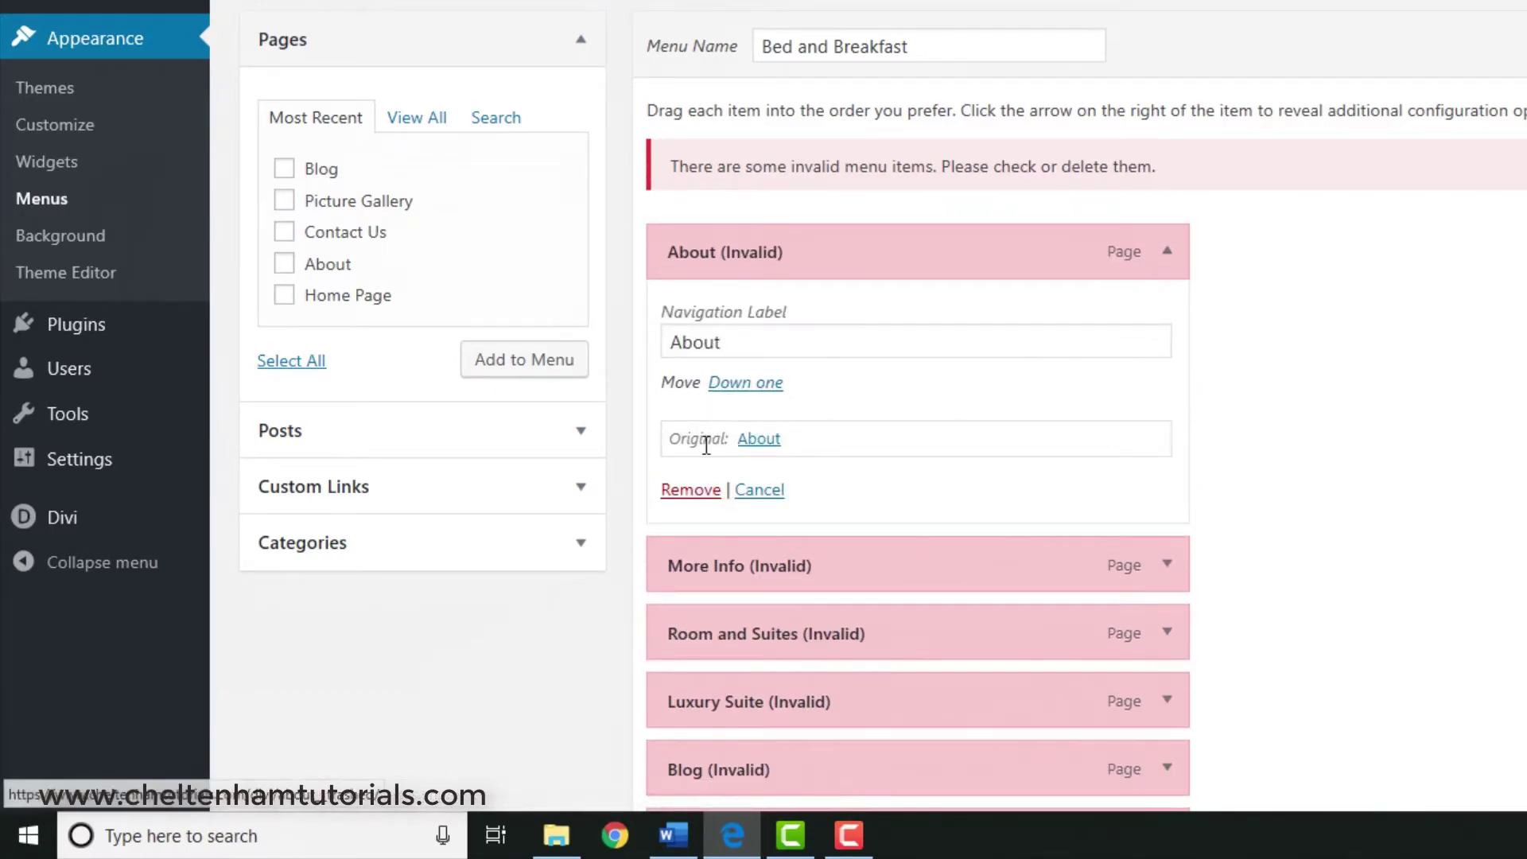
left_click(702, 493)
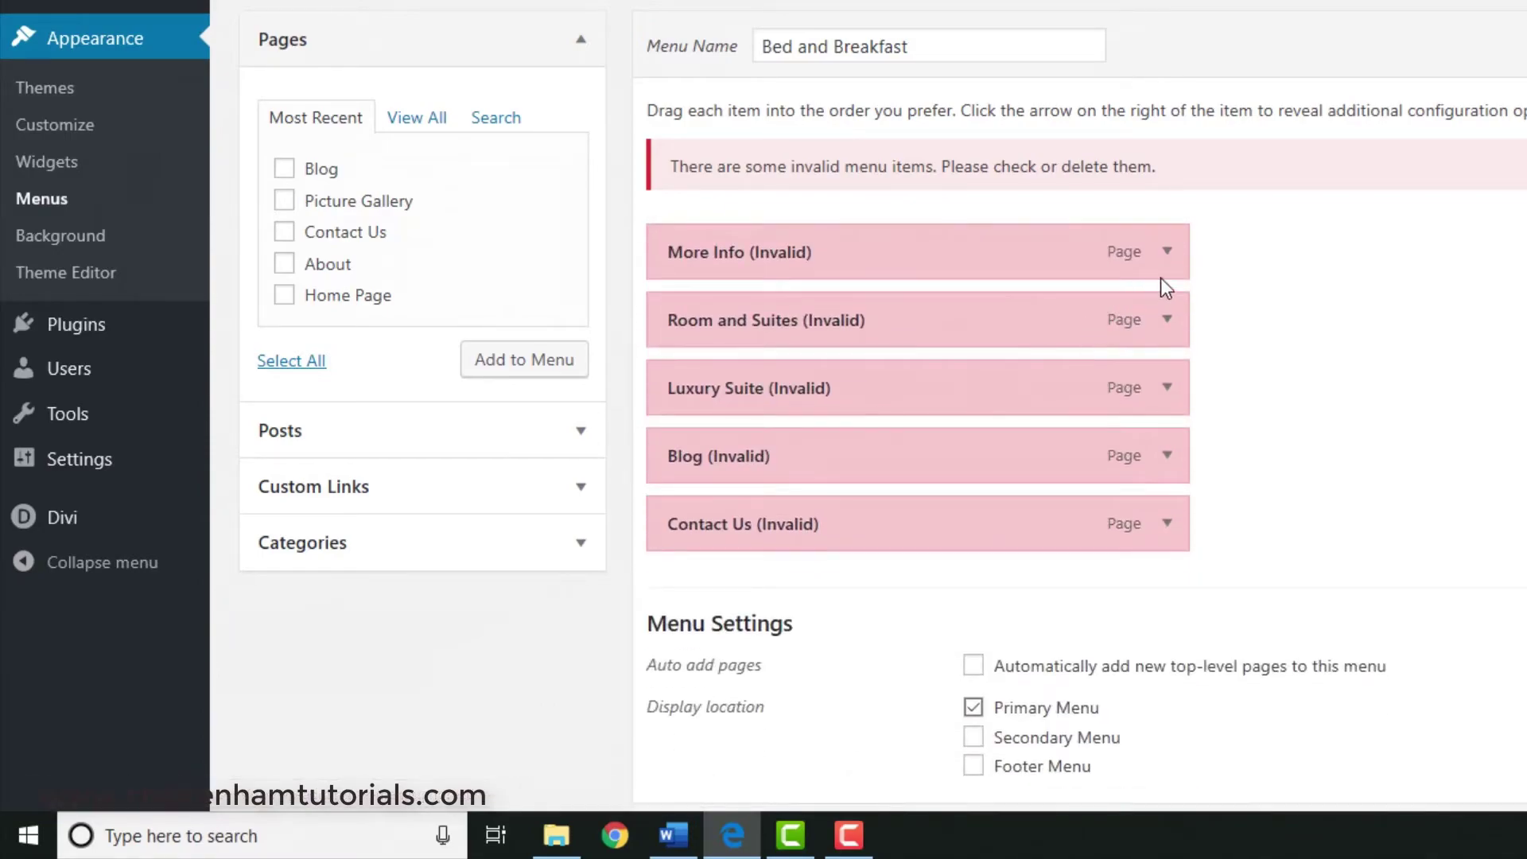
left_click(1166, 252)
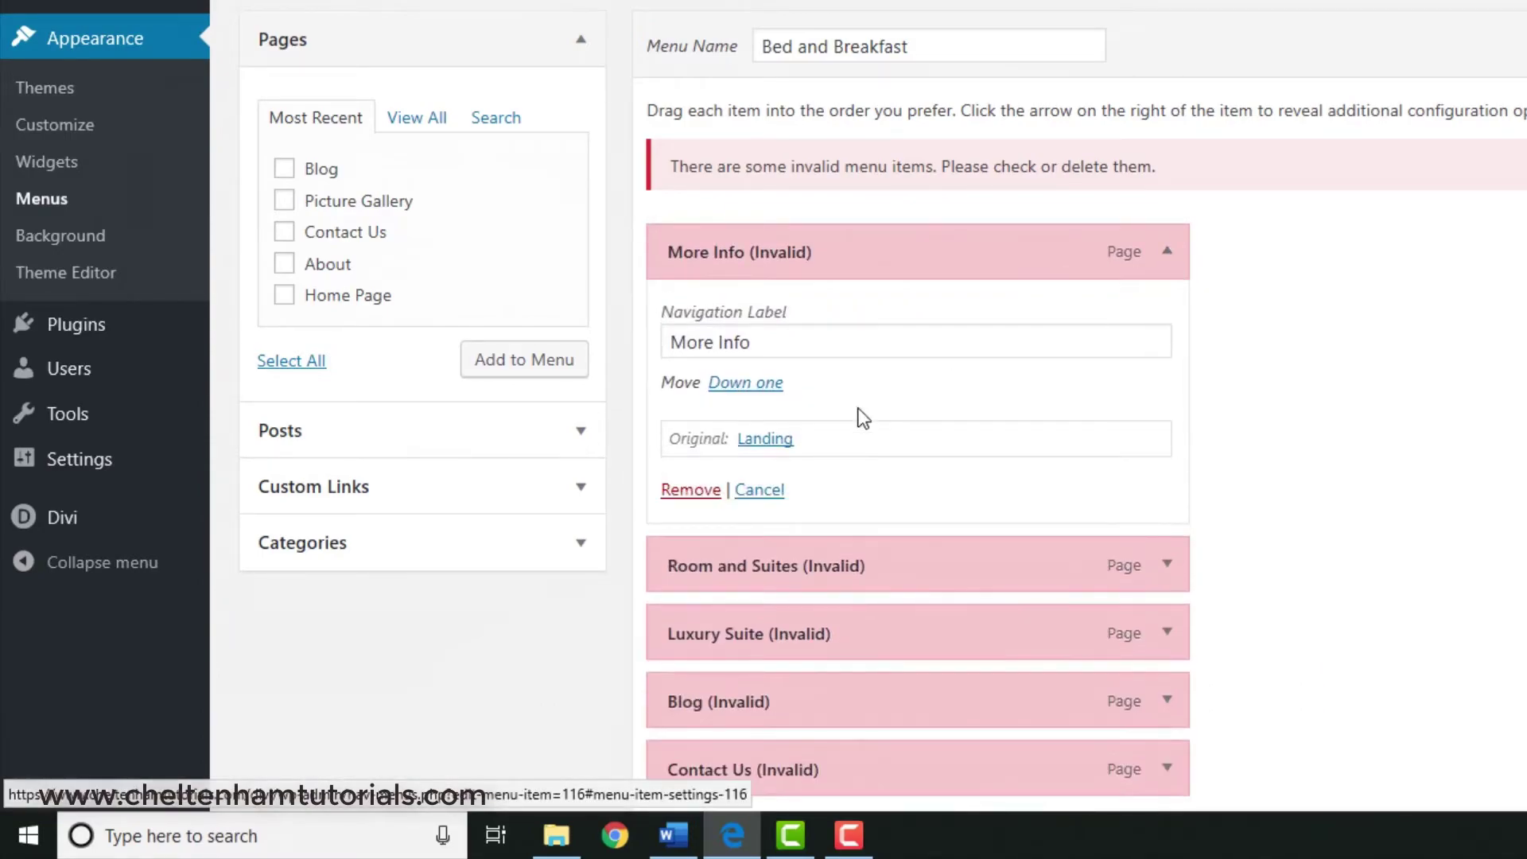
left_click(696, 490)
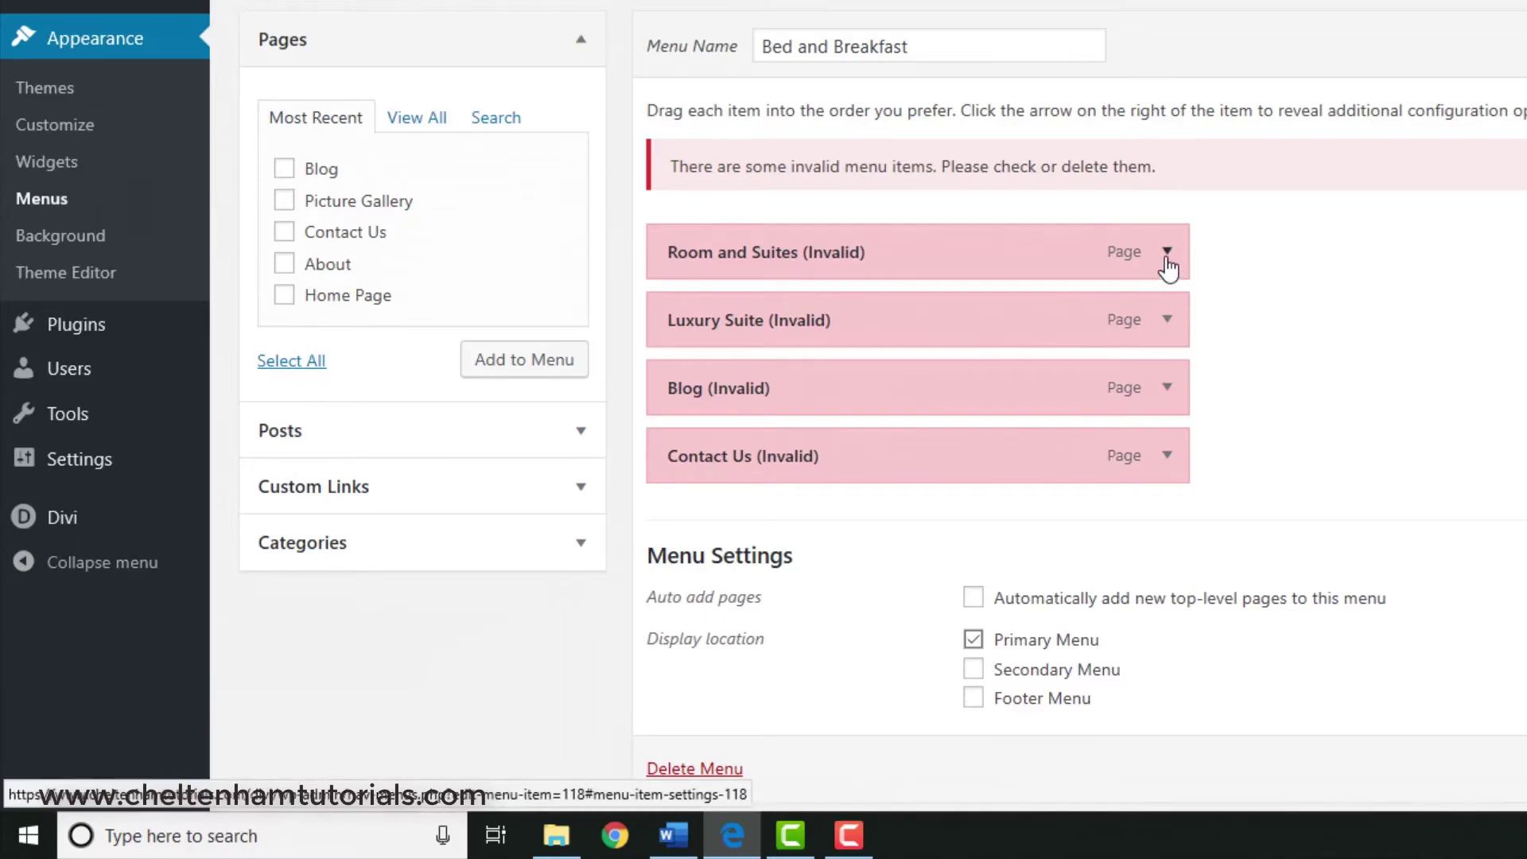
left_click(1167, 252)
left_click(691, 490)
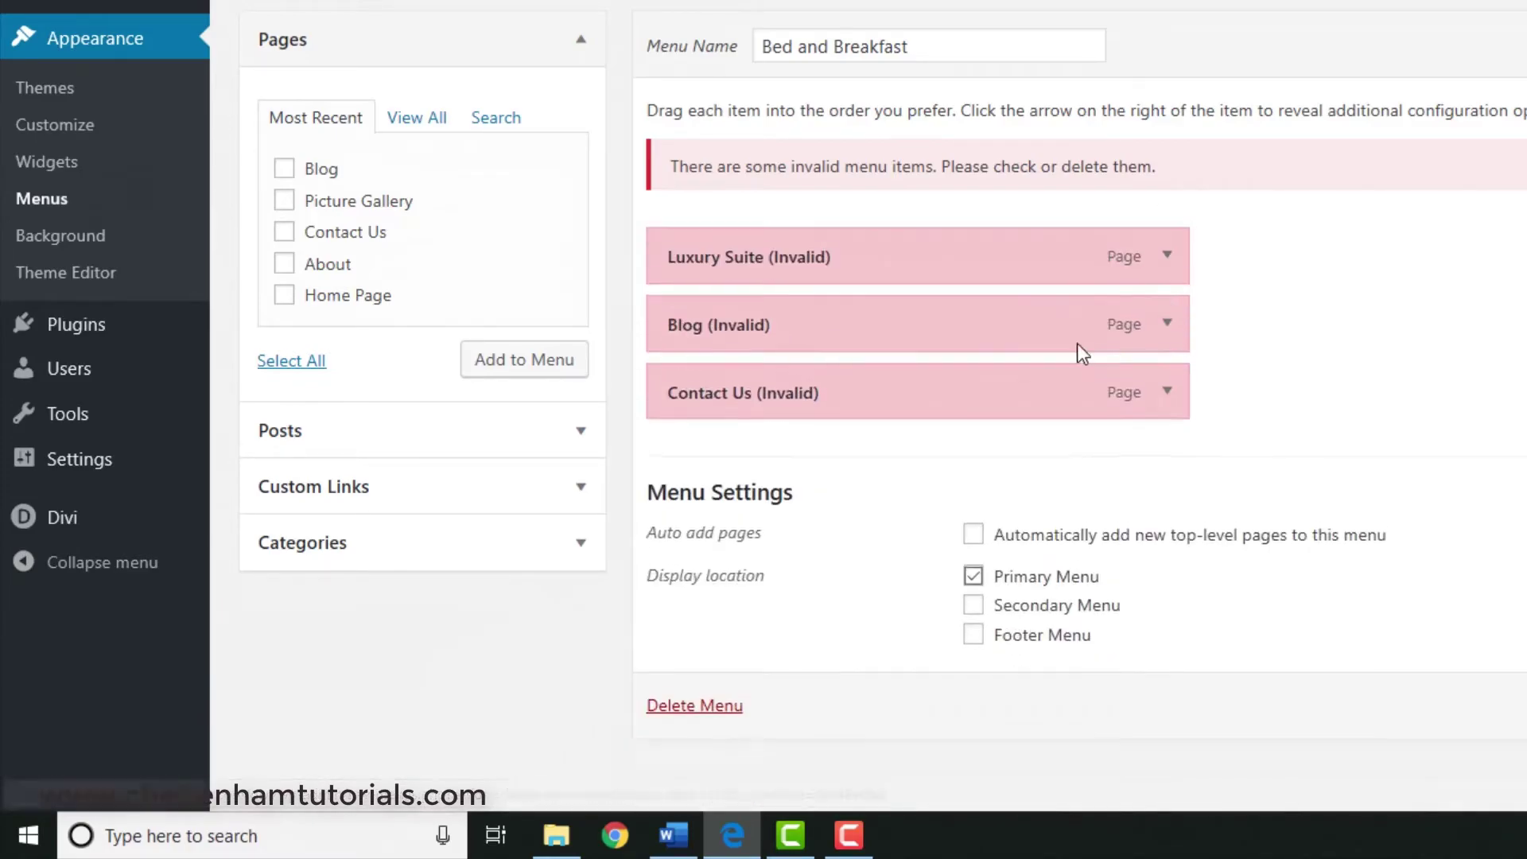
left_click(1167, 252)
left_click(694, 490)
left_click(1167, 252)
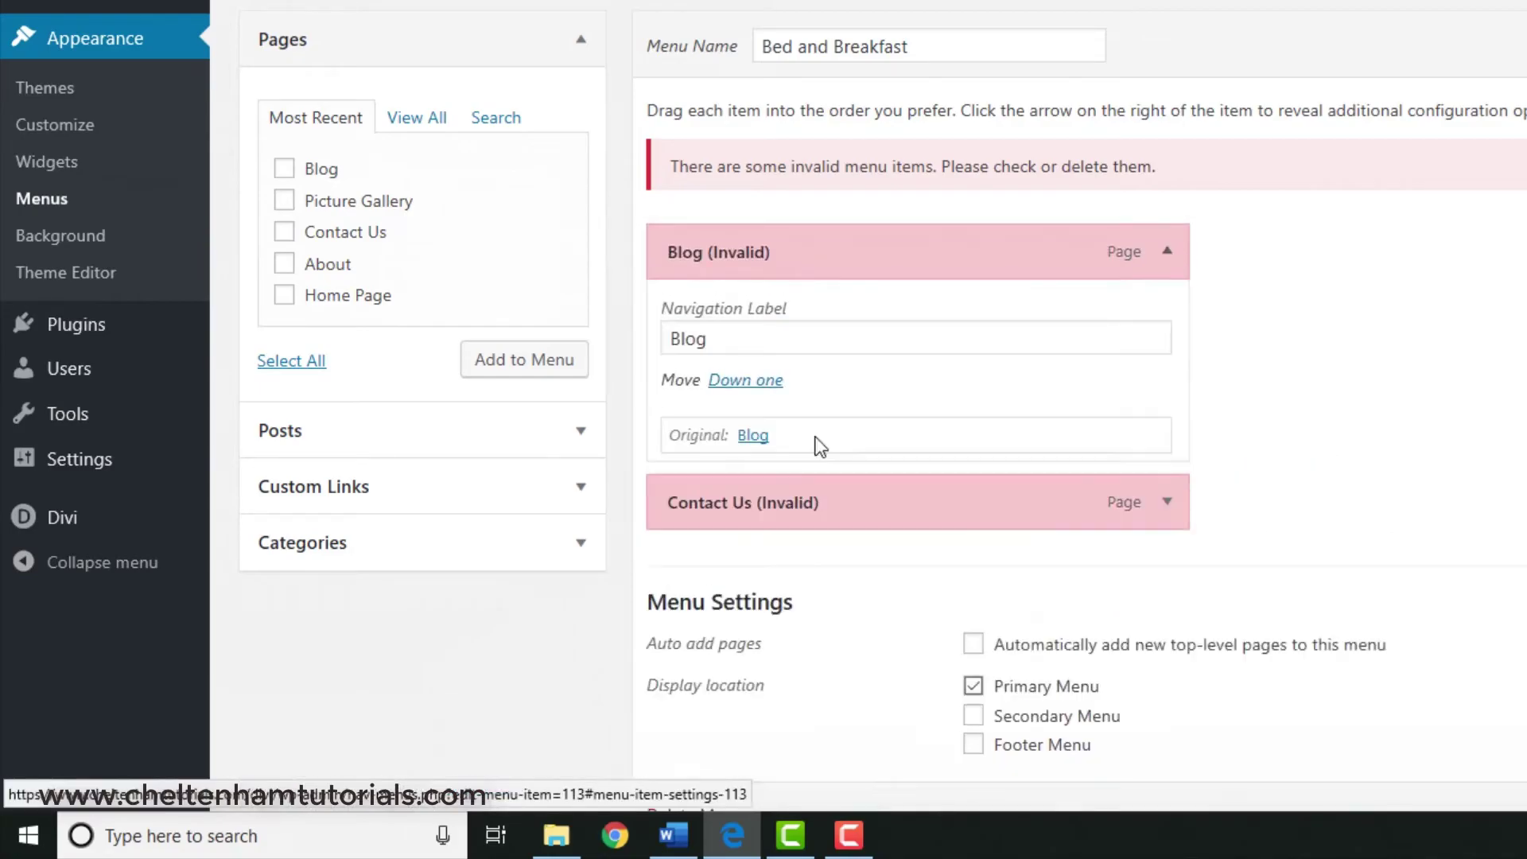
left_click(691, 490)
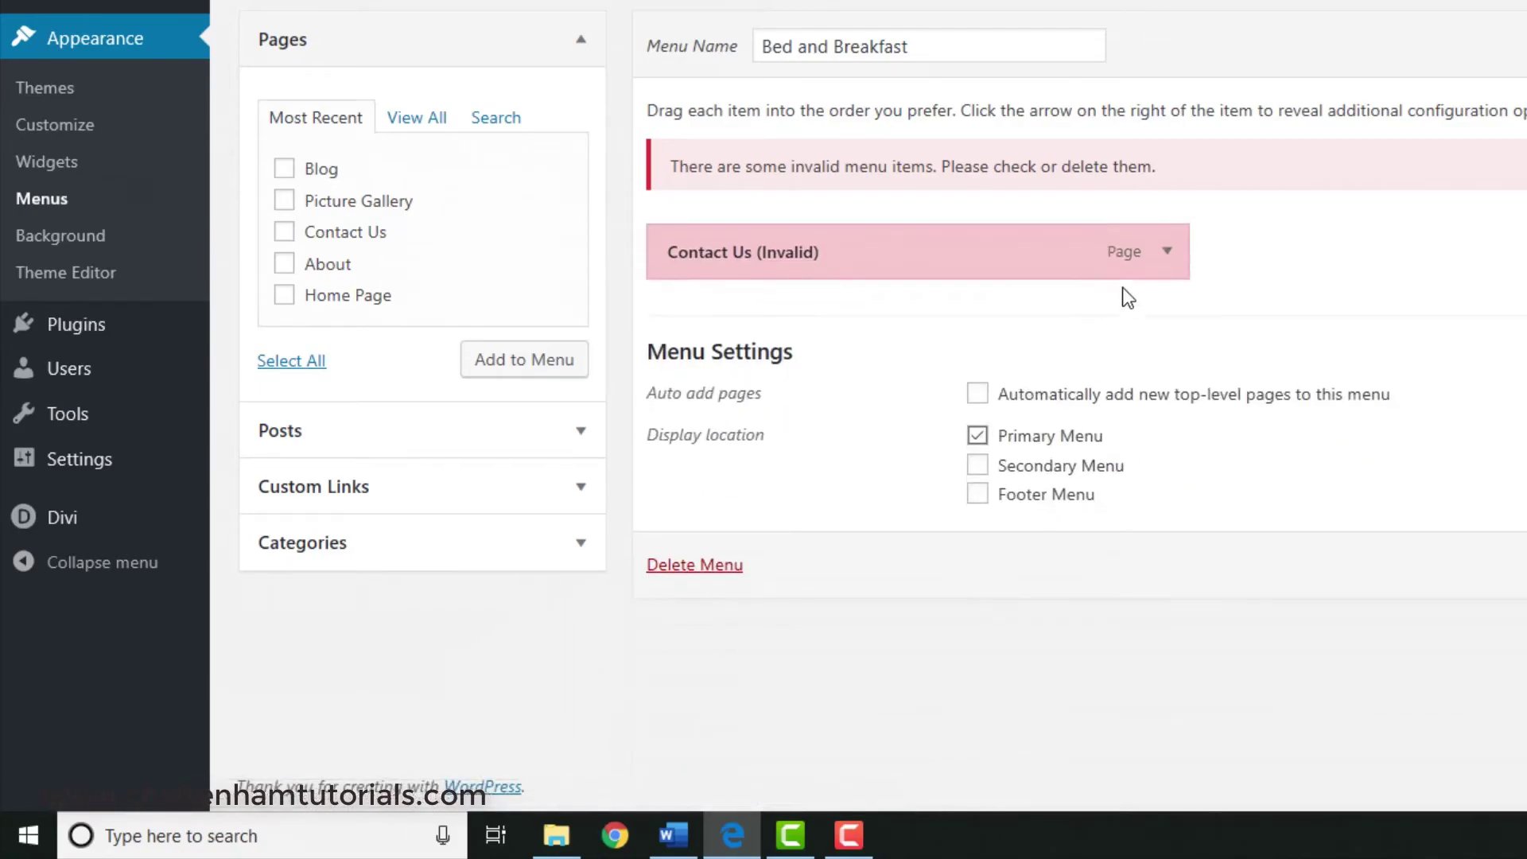
left_click(1166, 252)
left_click(710, 451)
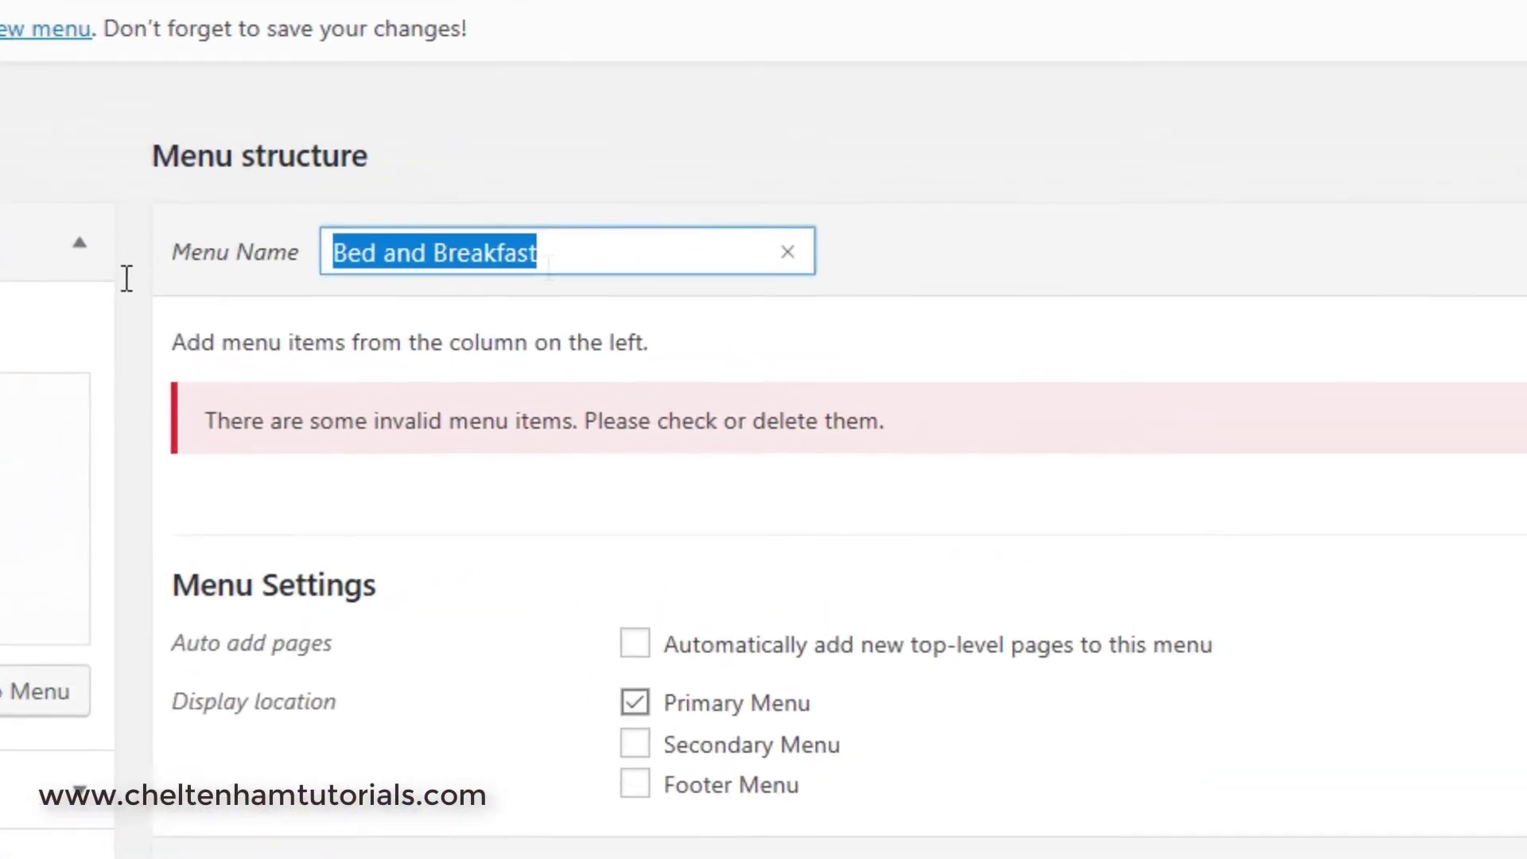
- Rename the Bed and Breakfast menu to "Thailand" and save it
type("Thailand")
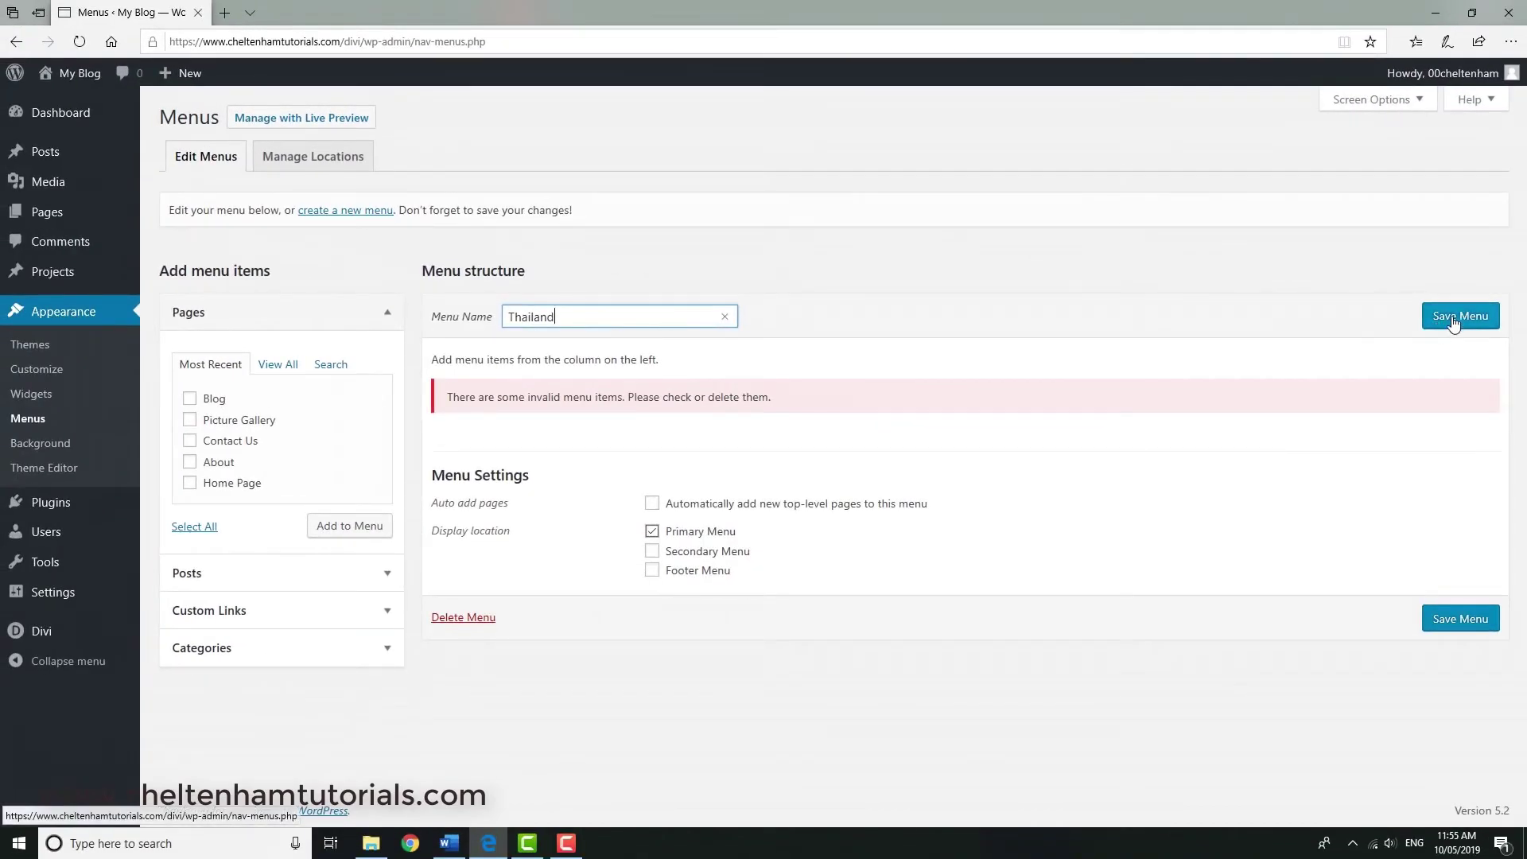
left_click(1453, 318)
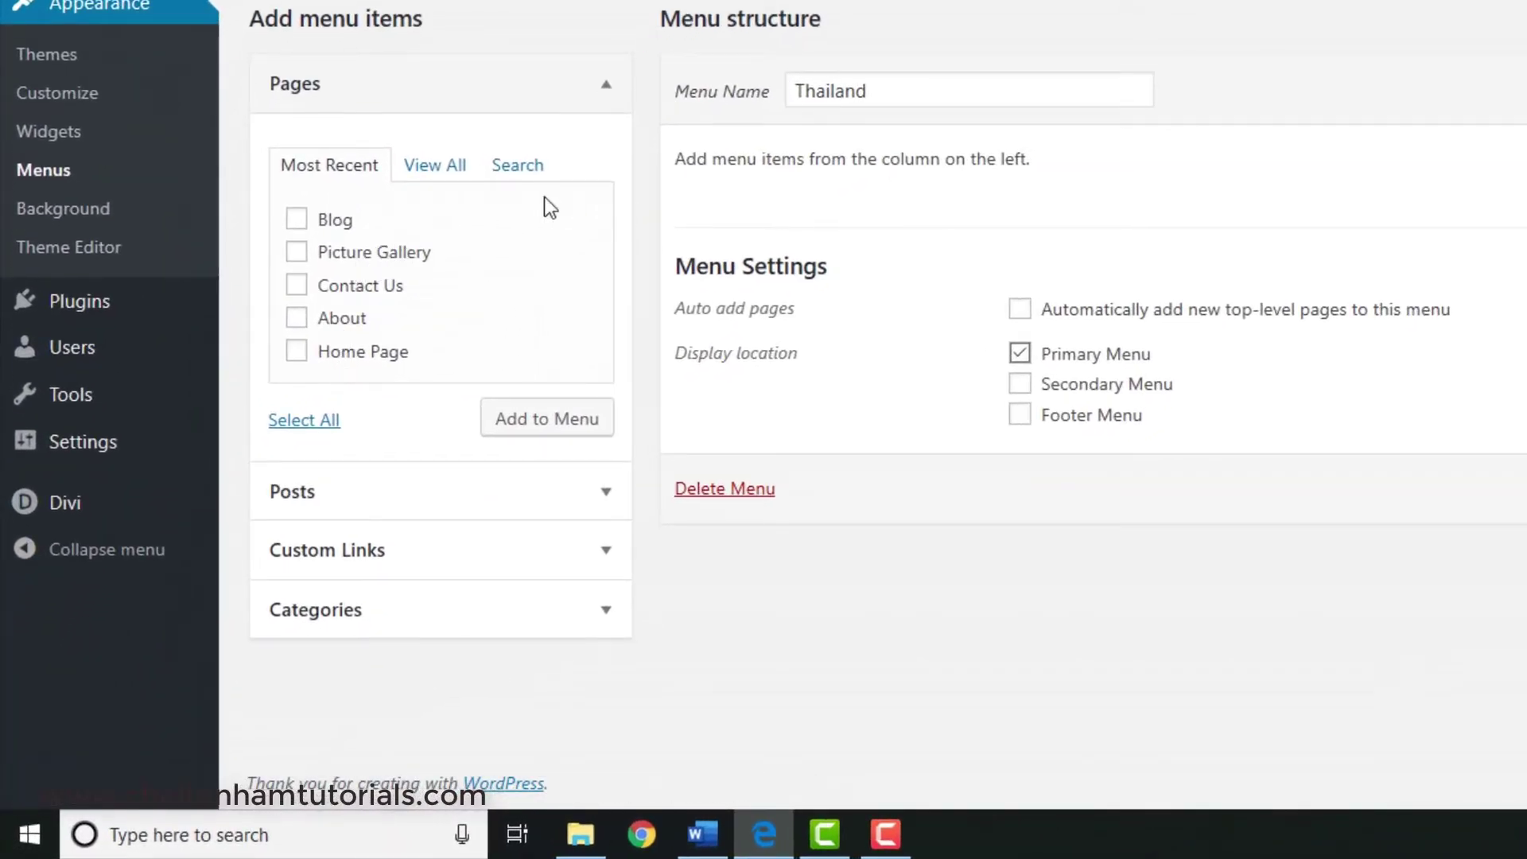
- Add all of the site's pages to the Thailand menu and remove the duplicate Home Page item below Contact Us
left_click(434, 171)
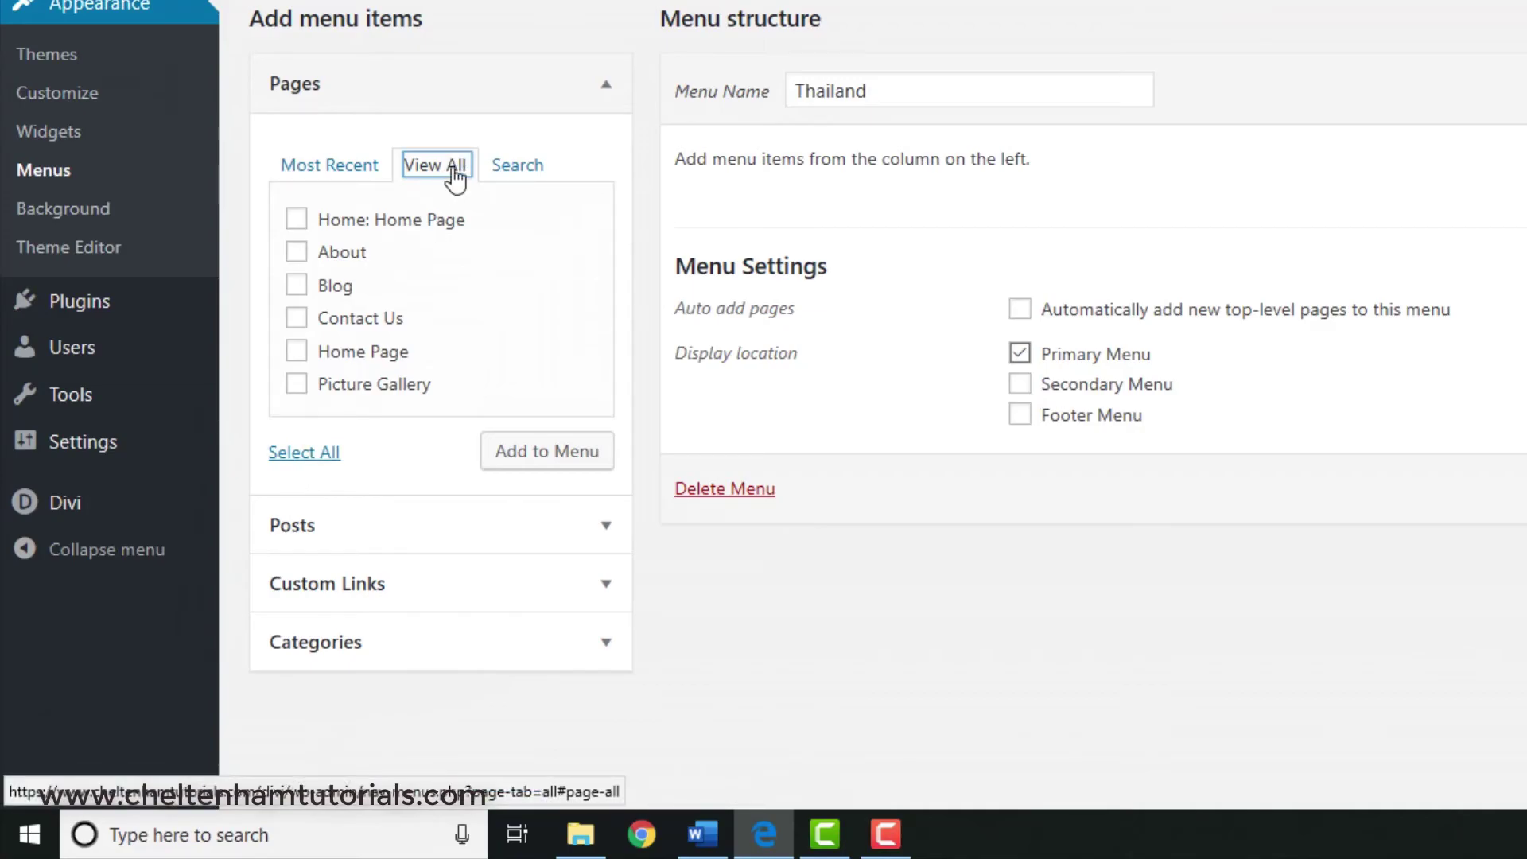
left_click(299, 455)
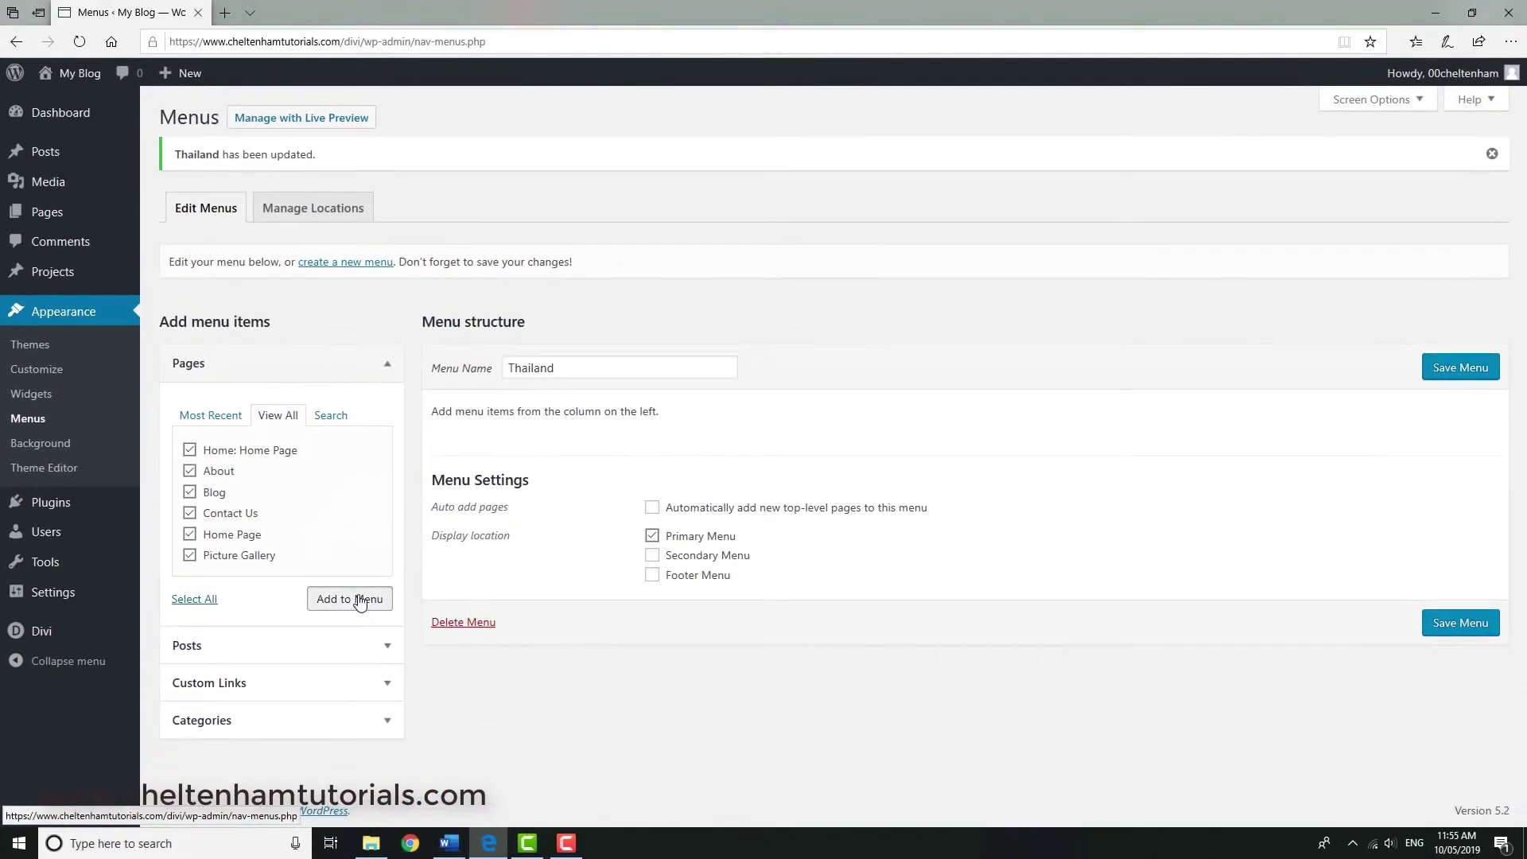
left_click(561, 457)
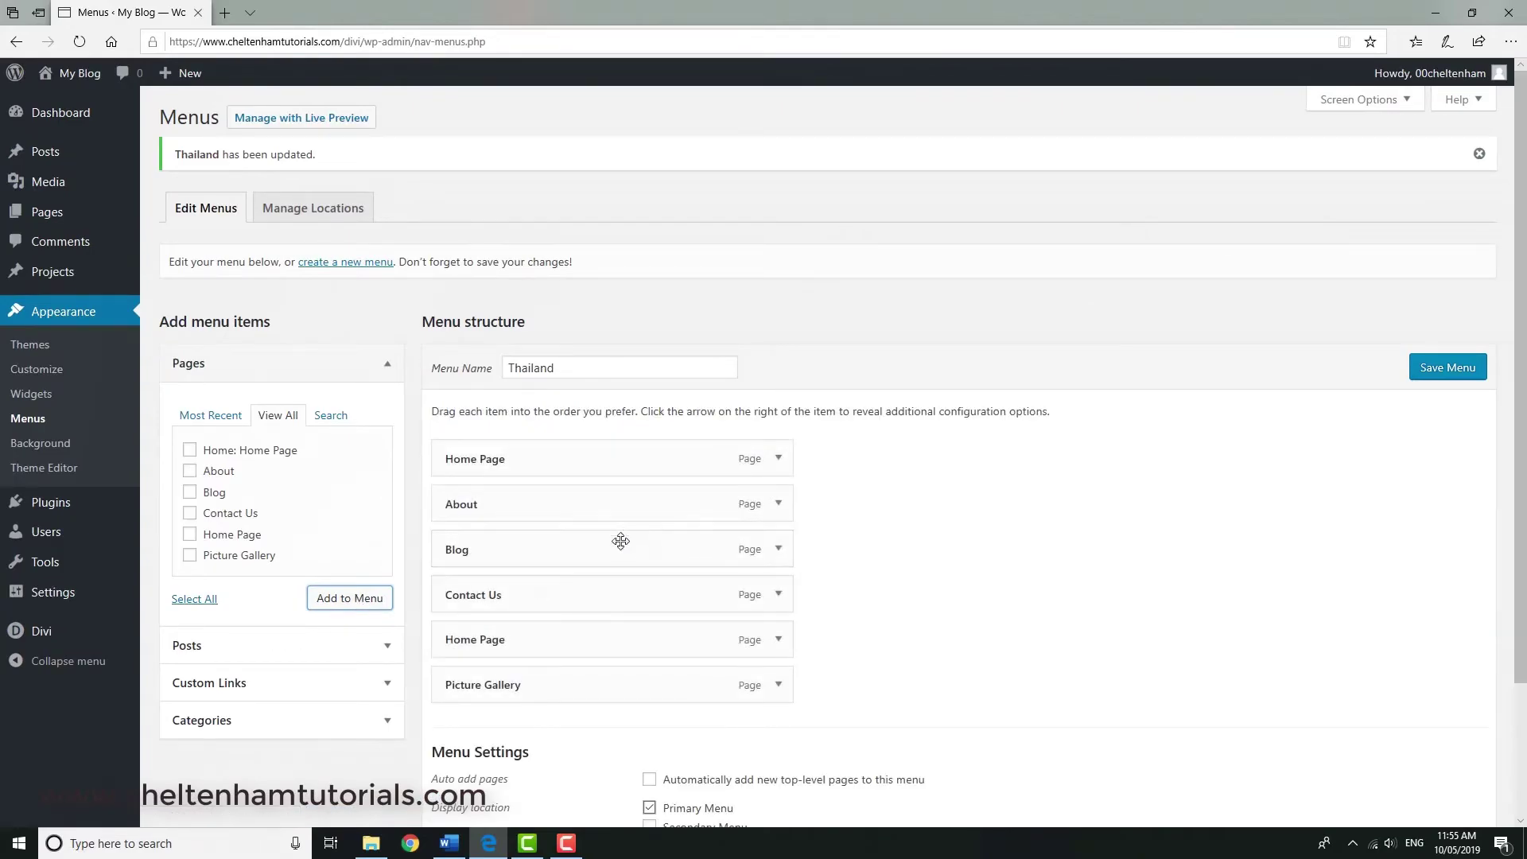
left_click(777, 639)
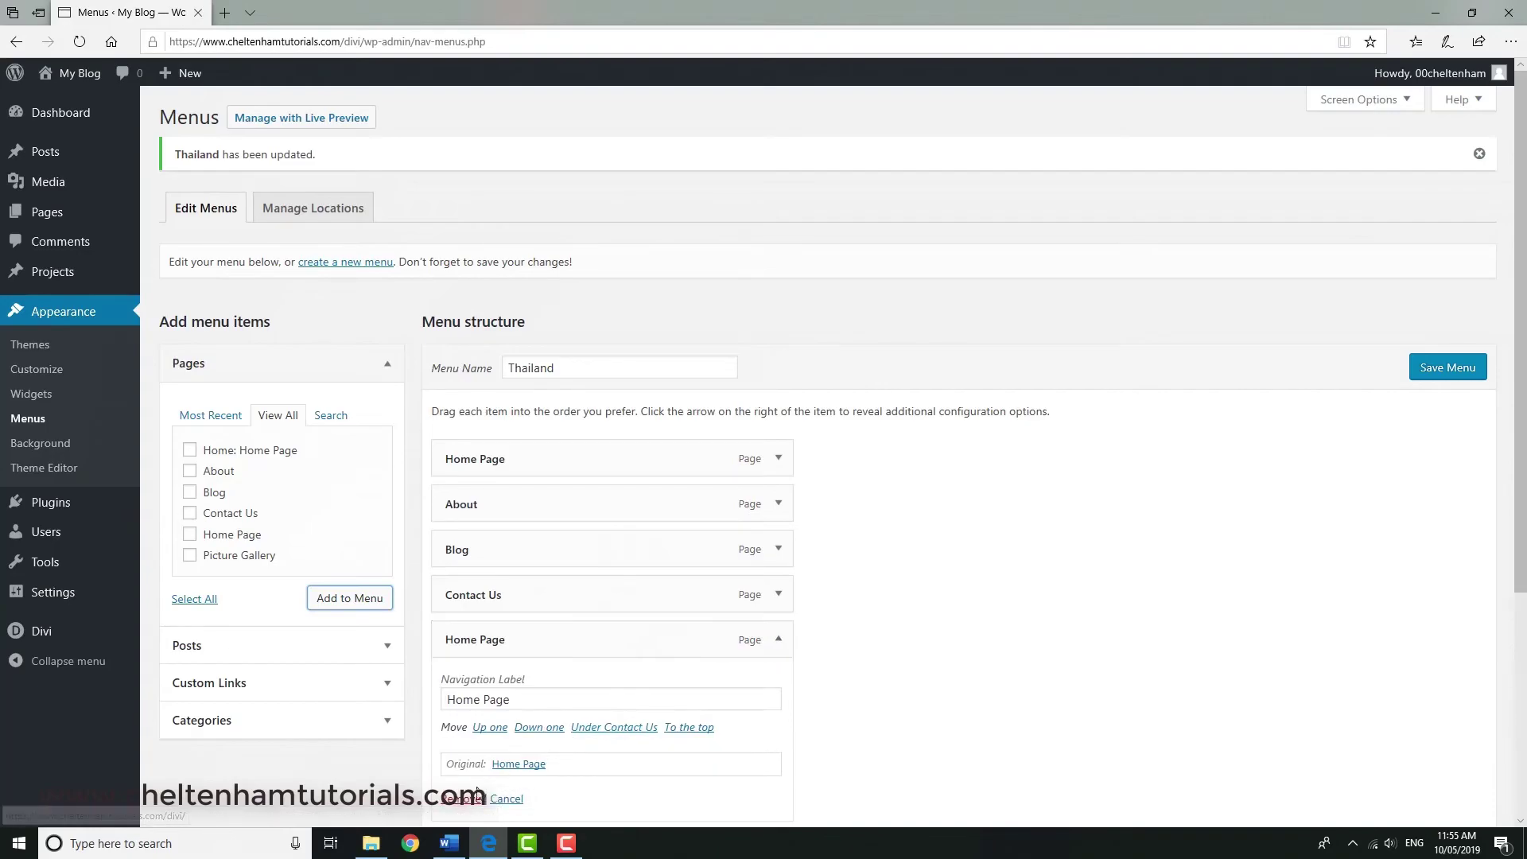
left_click(474, 798)
- Reorder the Thailand menu as Home Page, About, Picture Gallery, Blog, Contact Us, and save the menu
left_click_drag(572, 578, 554, 653)
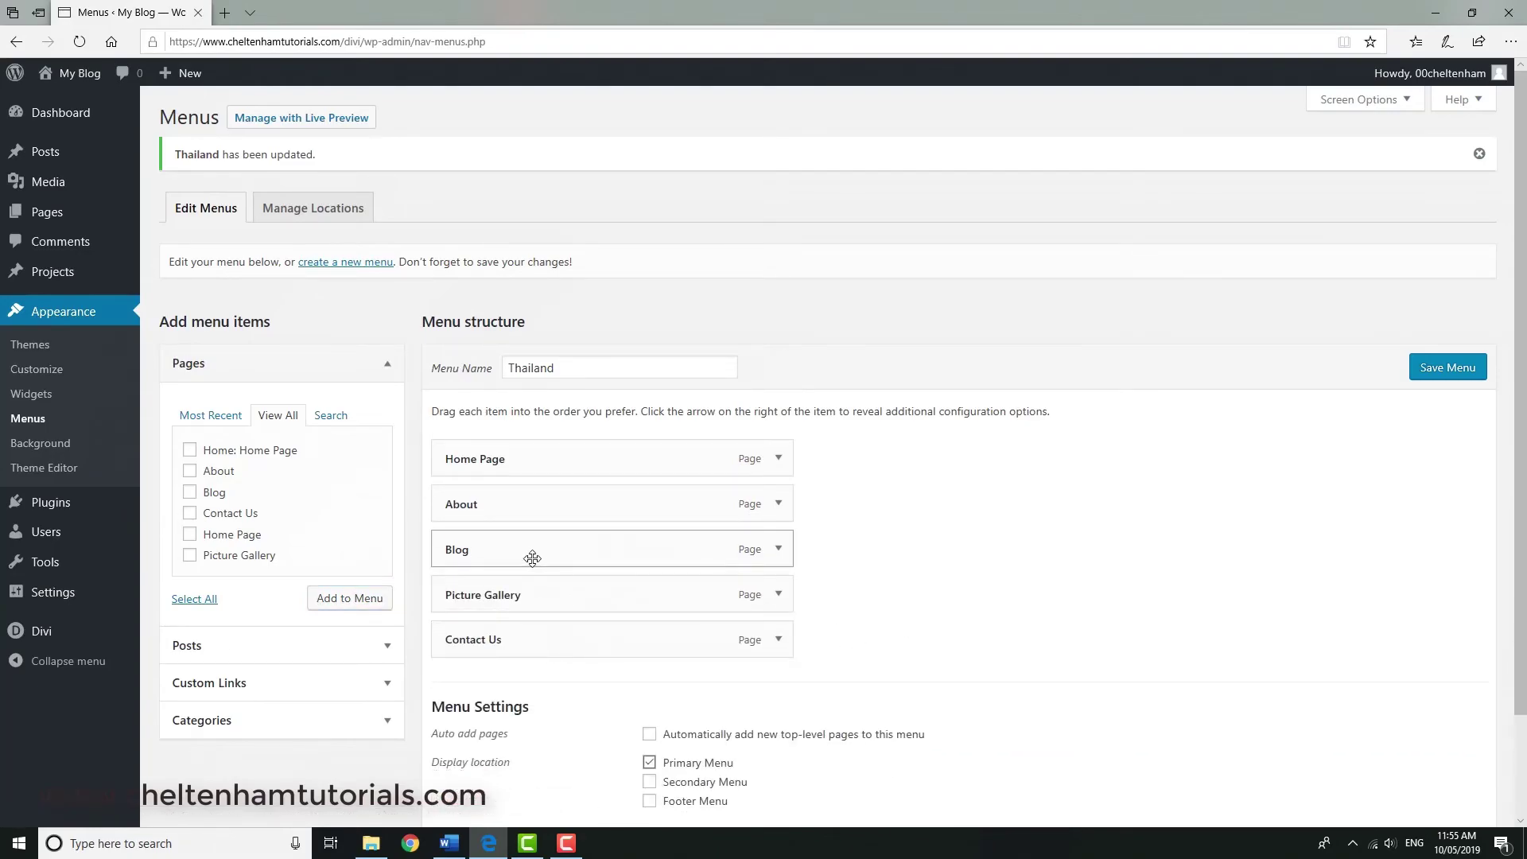
left_click_drag(532, 560, 539, 604)
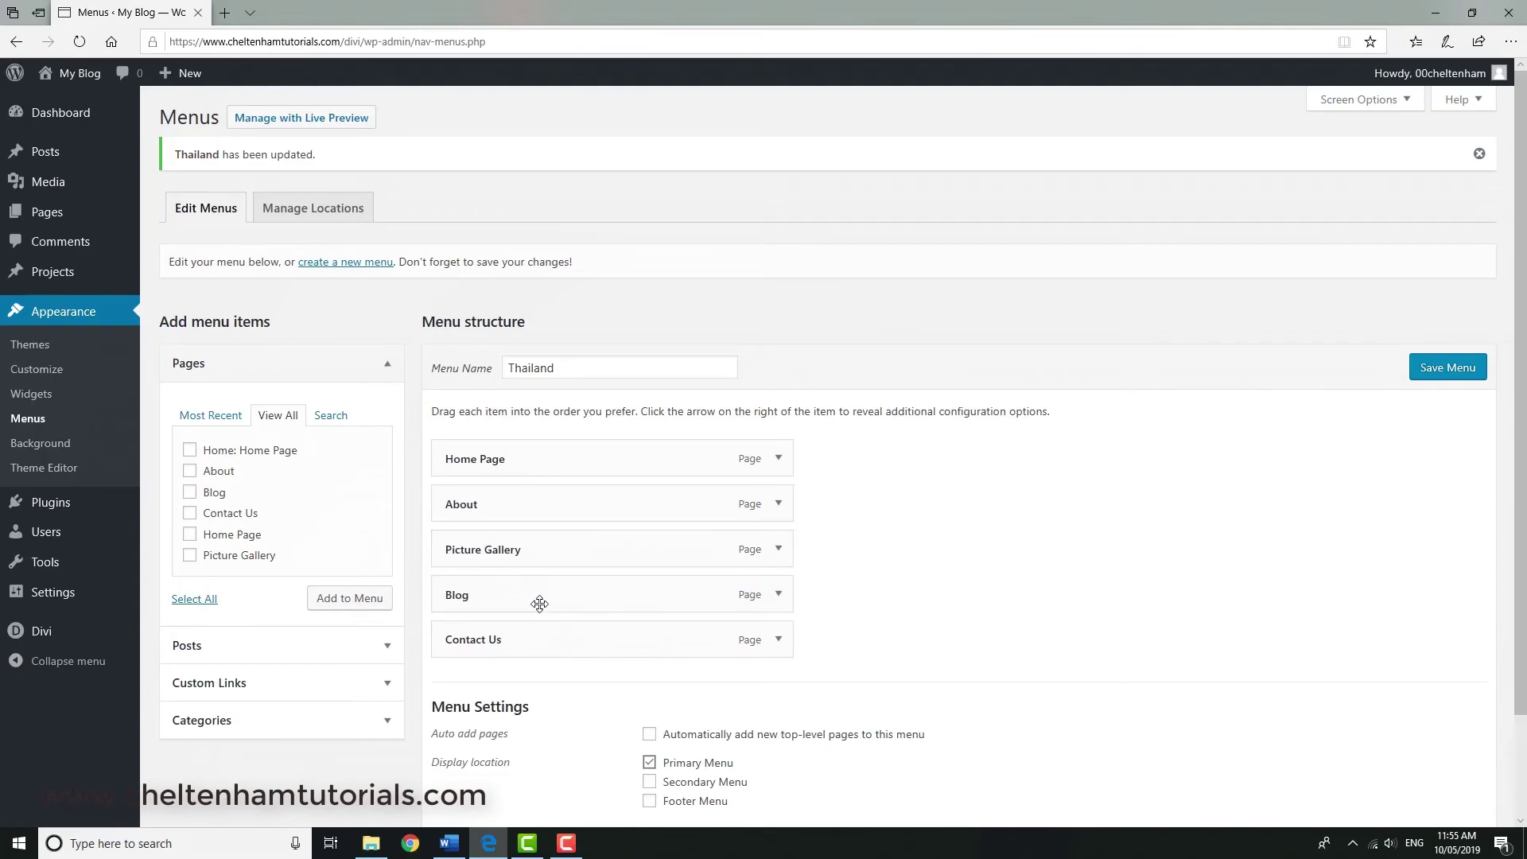
left_click(1459, 371)
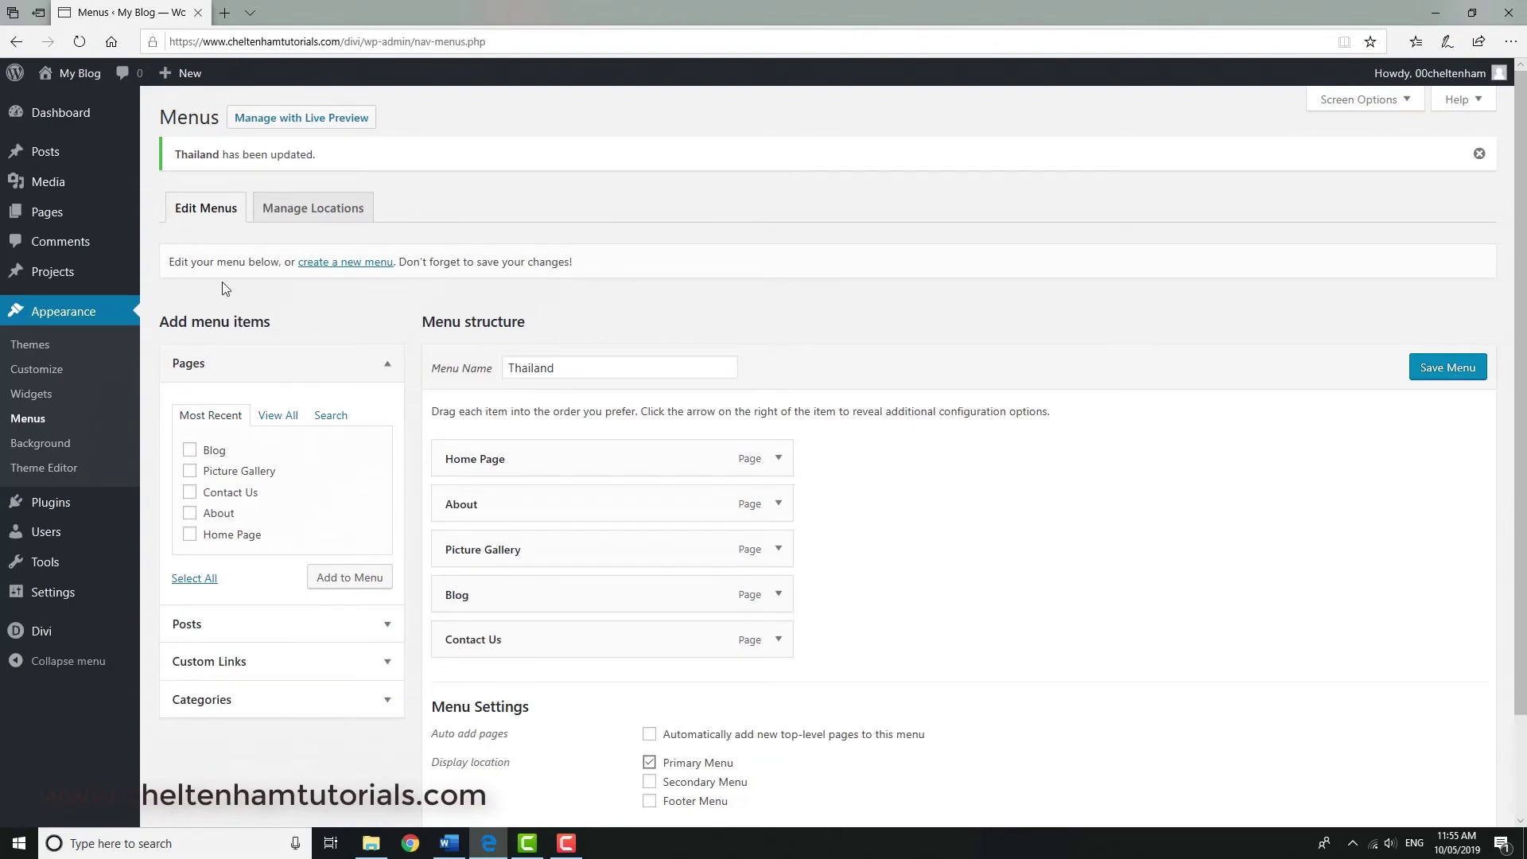
- Open the live site from the dashboard to check its navigation menu
mouse_move(79, 85)
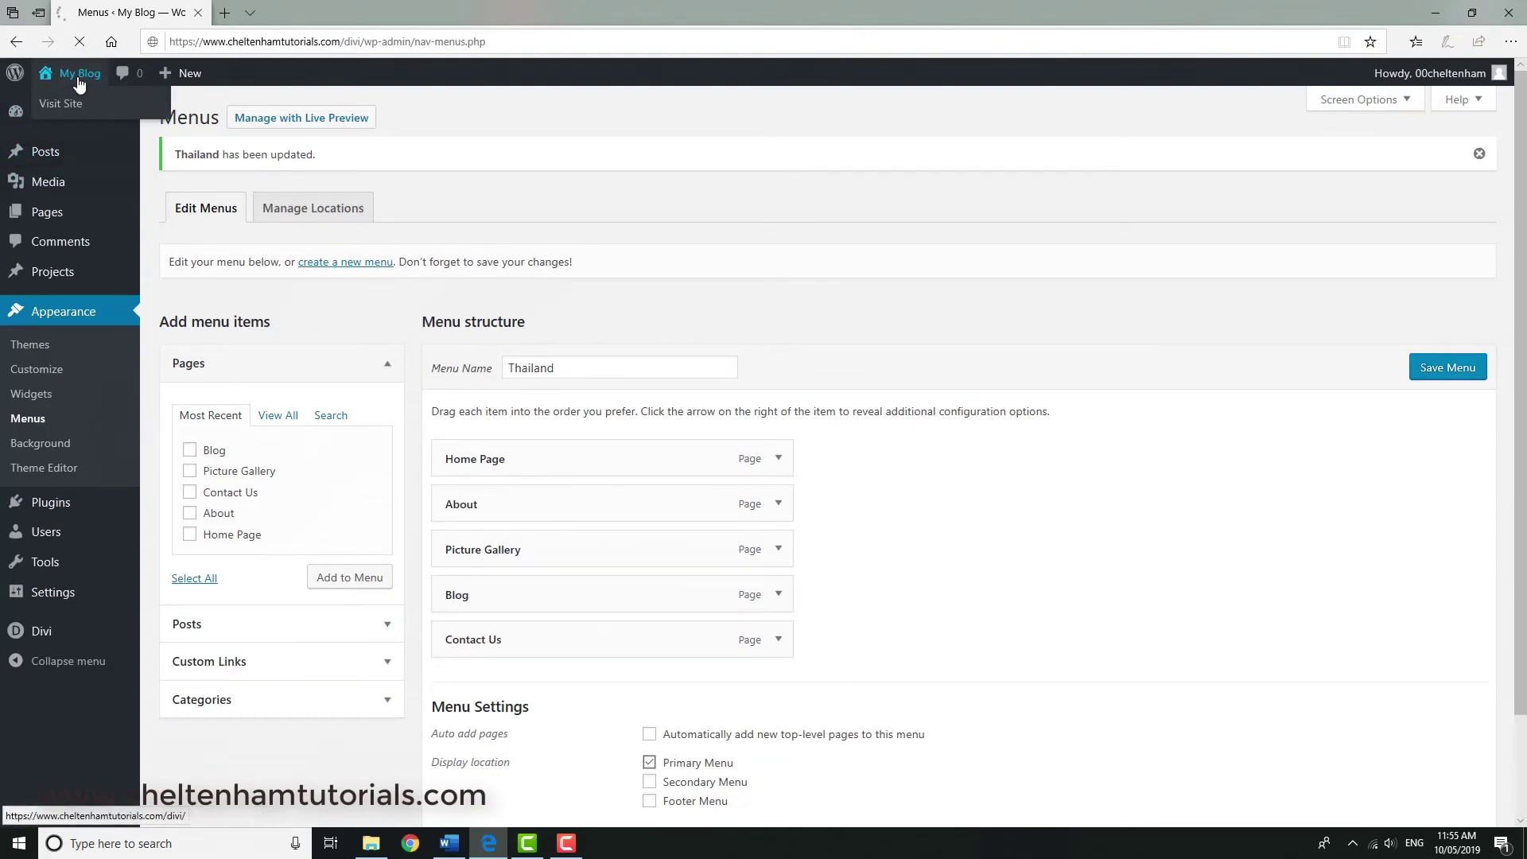